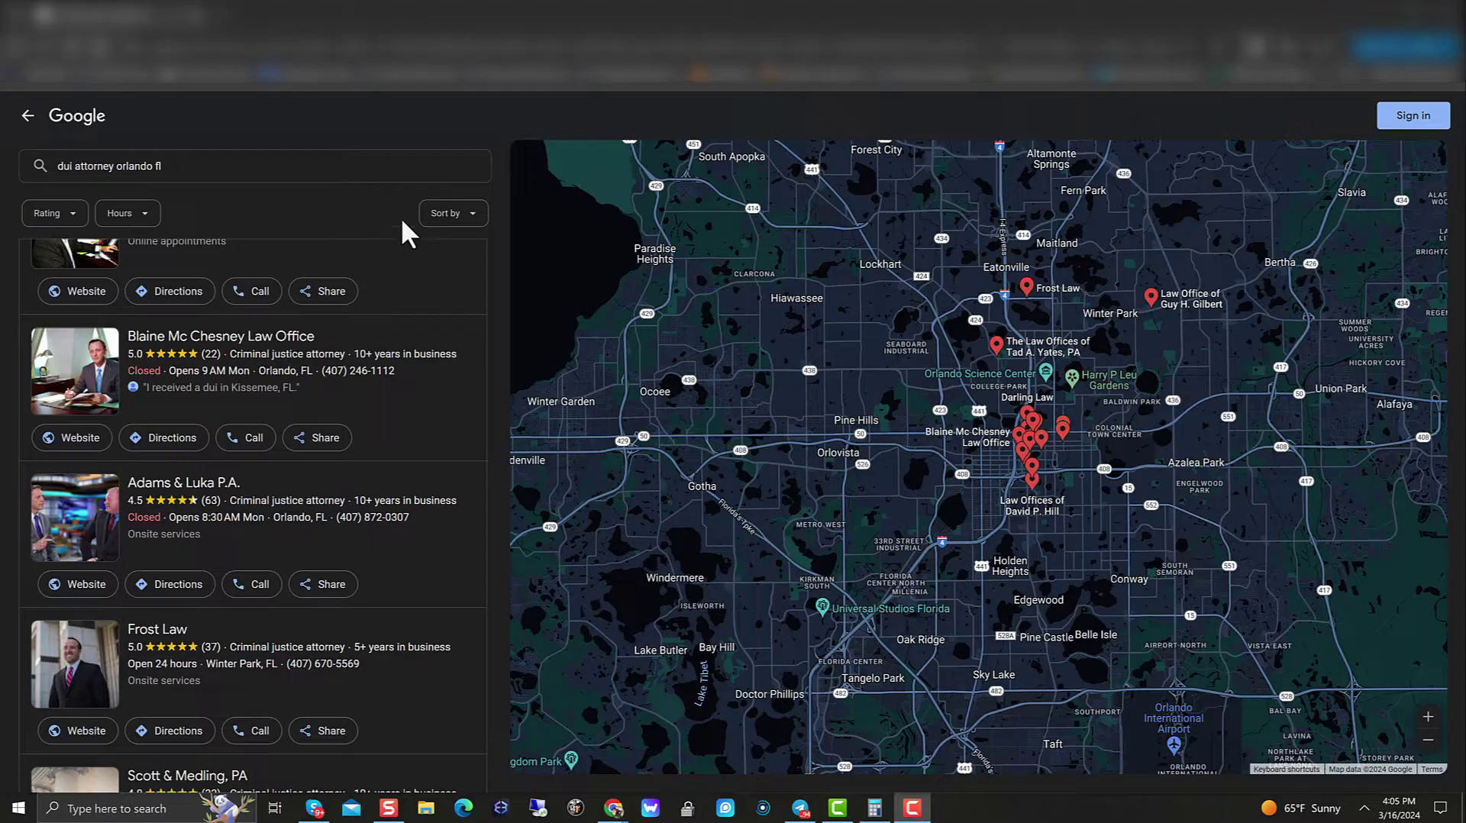
# Step: Open Frost Law's map pin to show its rating, hours, phone and address
pyautogui.moveTo(1029, 288)
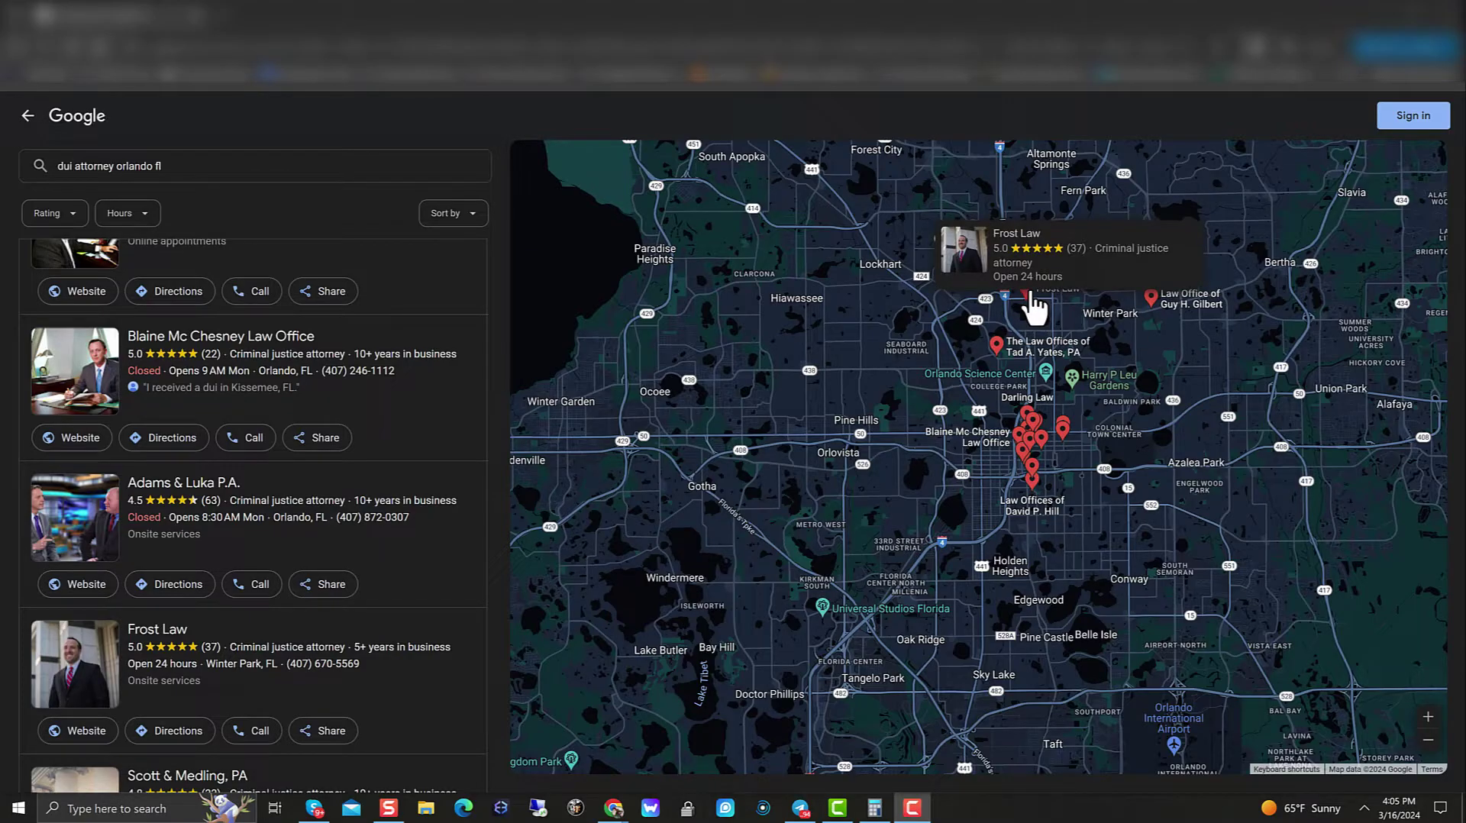
pyautogui.click(1031, 298)
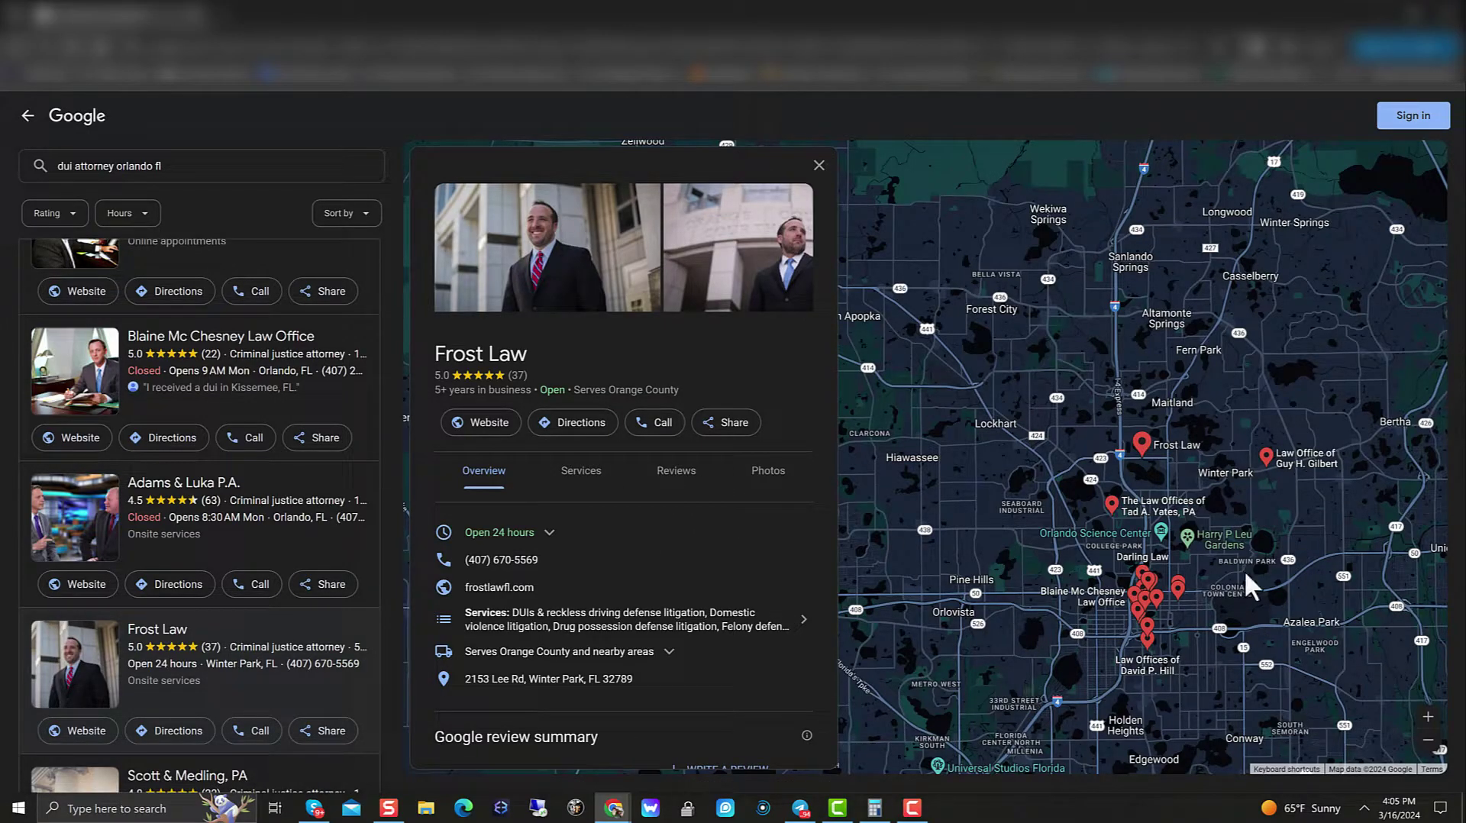
pyautogui.moveTo(1113, 599)
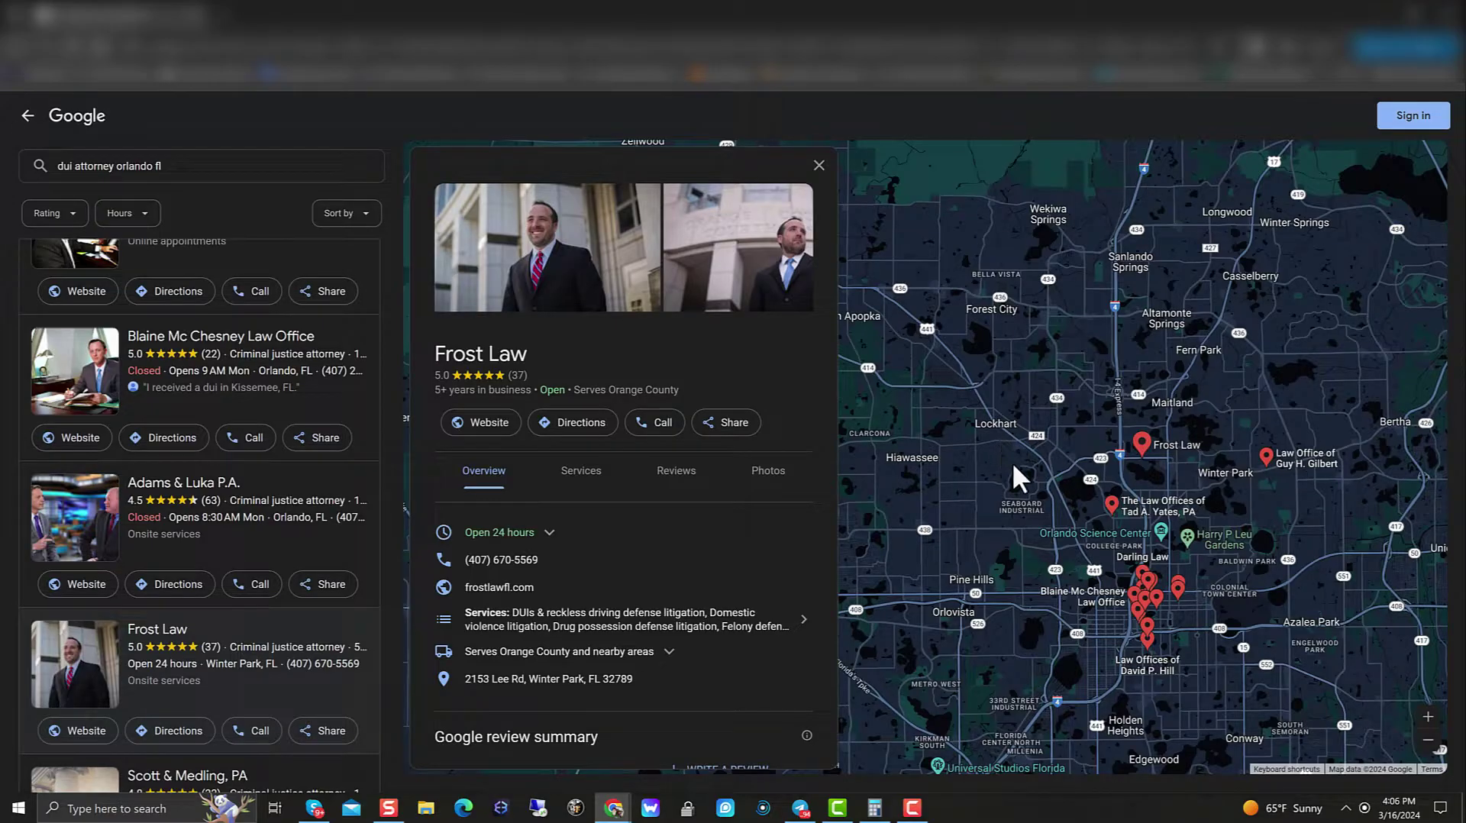
pyautogui.moveTo(153, 535)
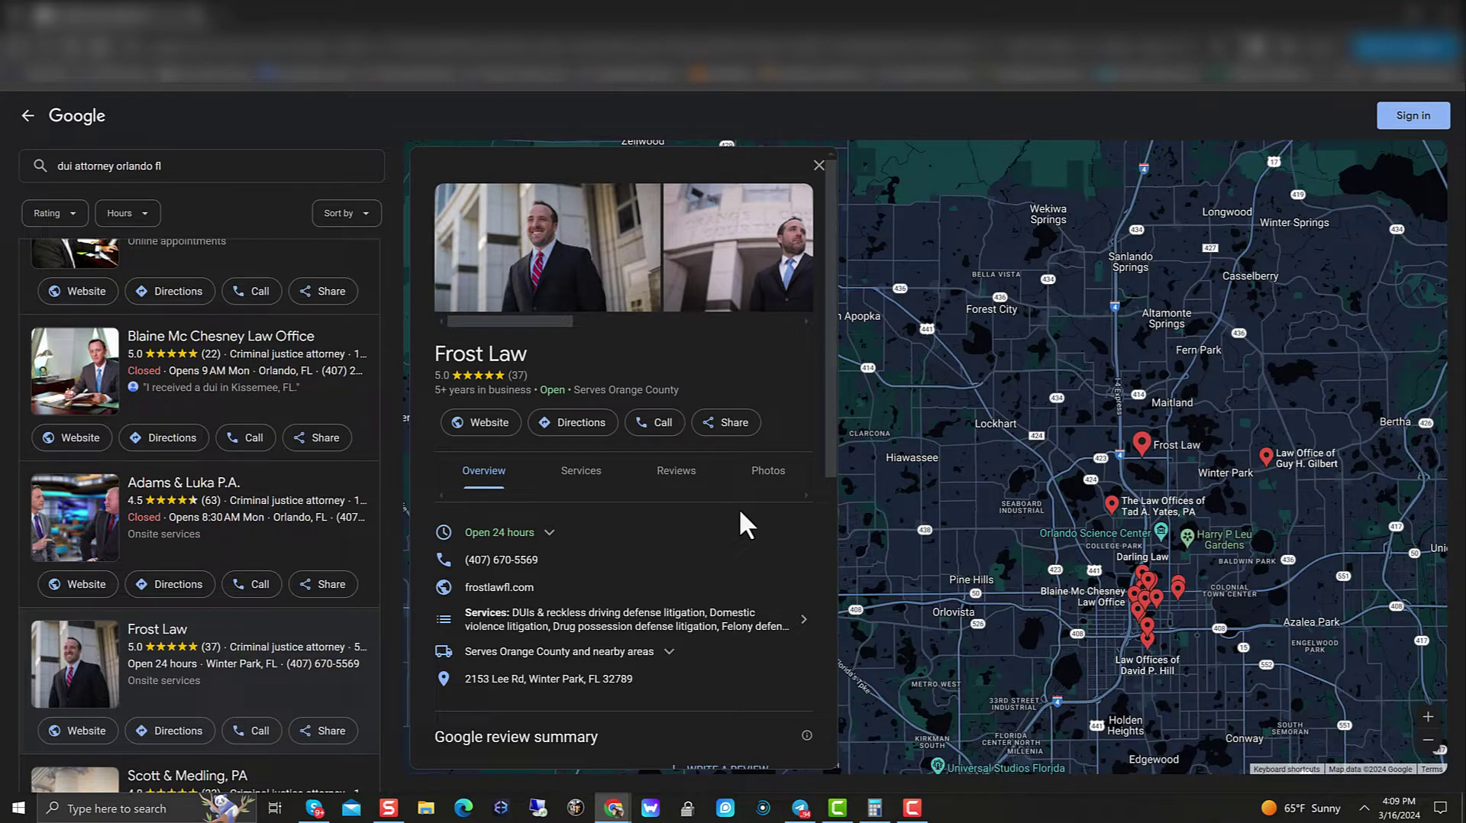
pyautogui.moveTo(1146, 455)
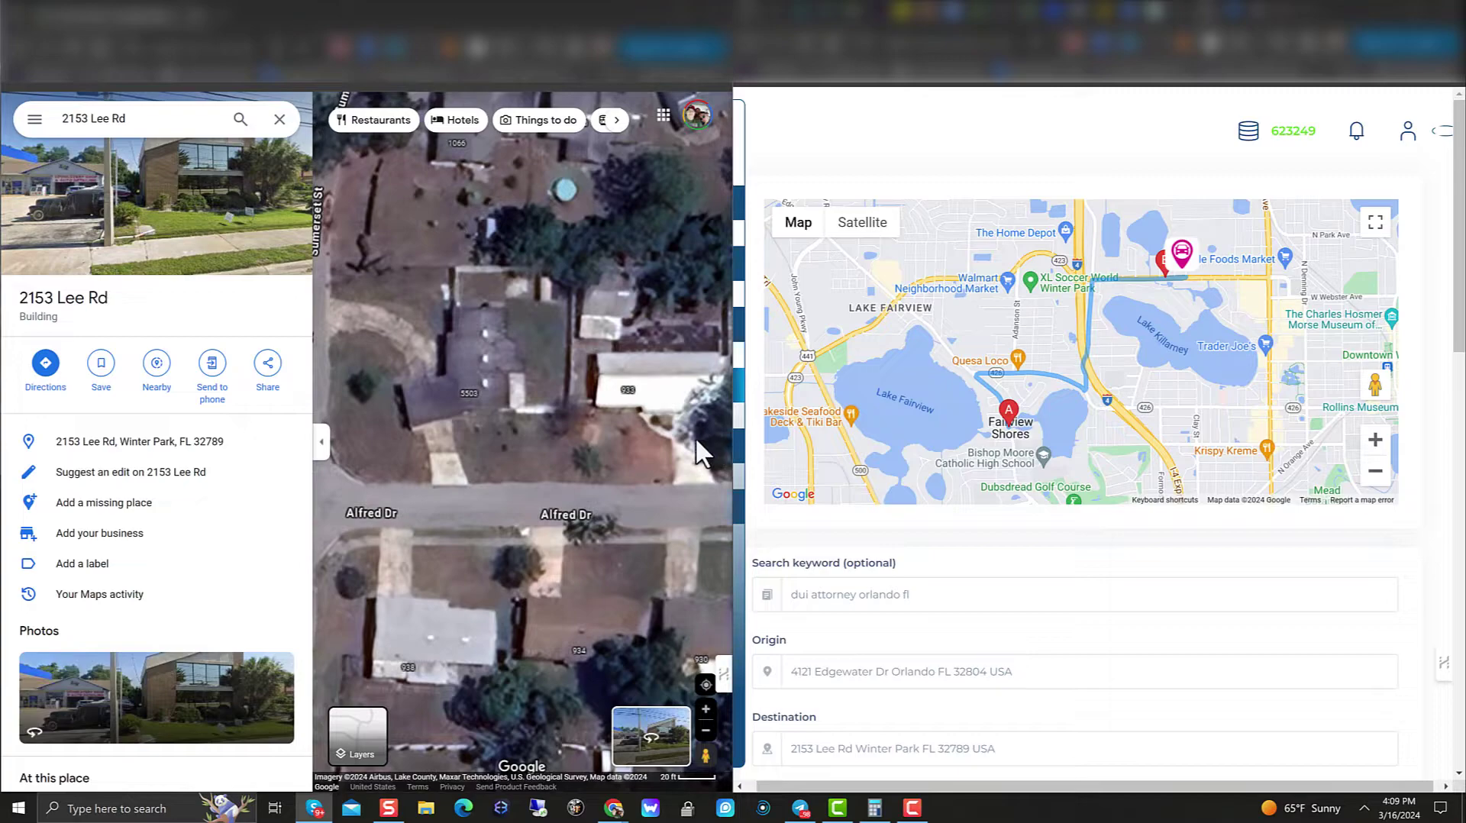
pyautogui.scroll(-5, 574, 403)
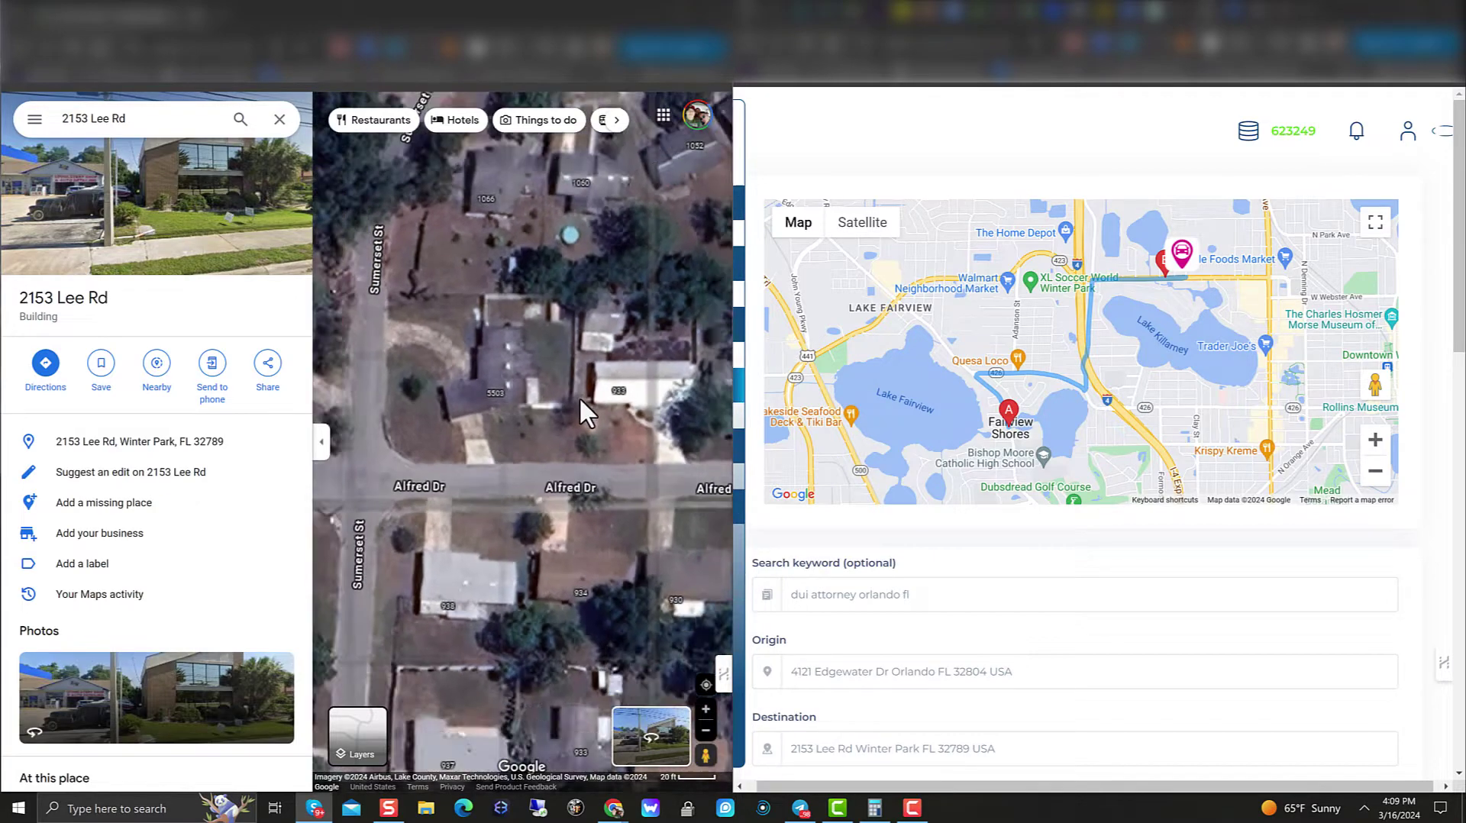
pyautogui.scroll(-8, 572, 416)
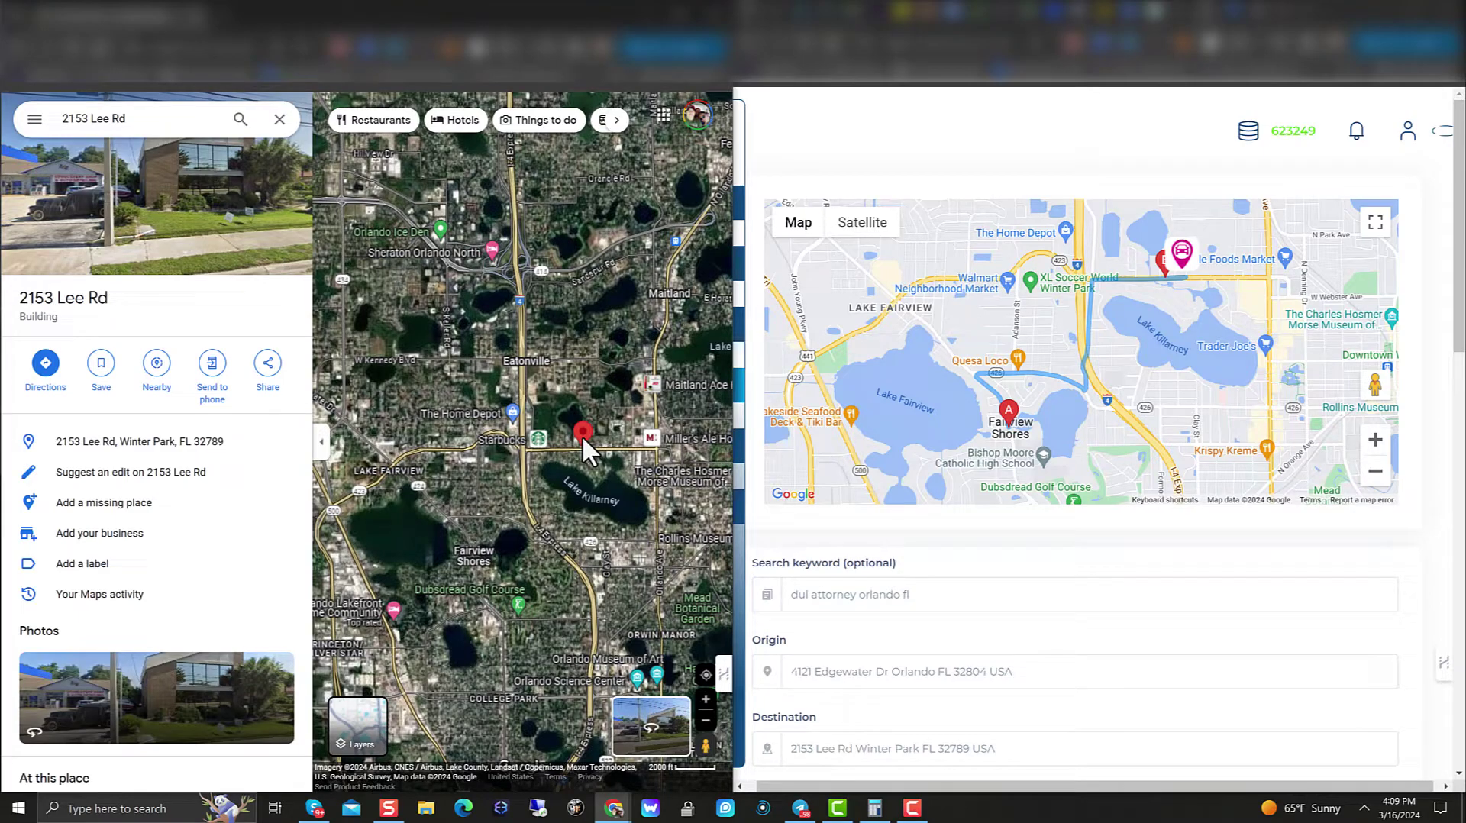
pyautogui.click(581, 433)
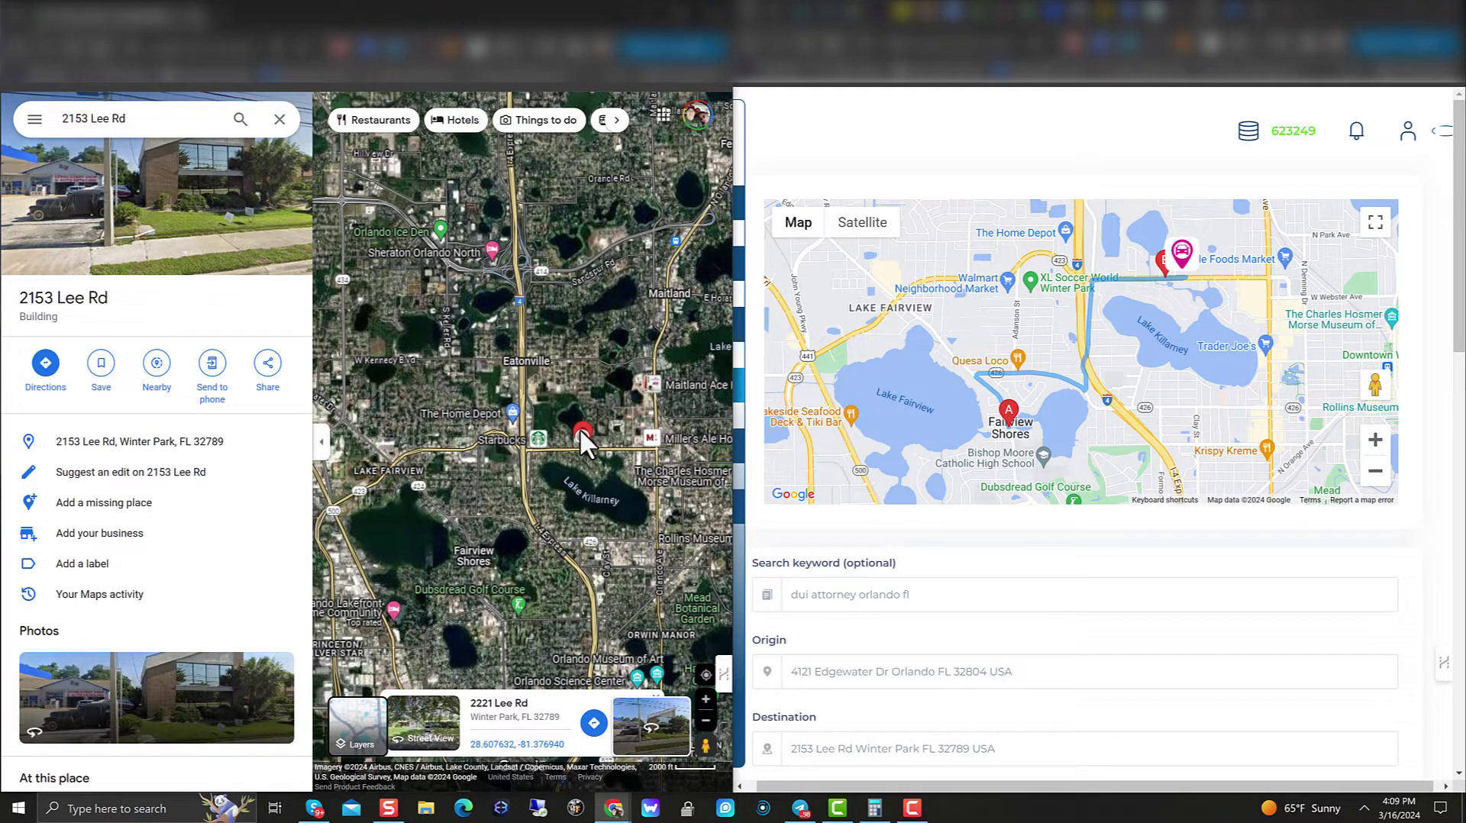
pyautogui.click(583, 426)
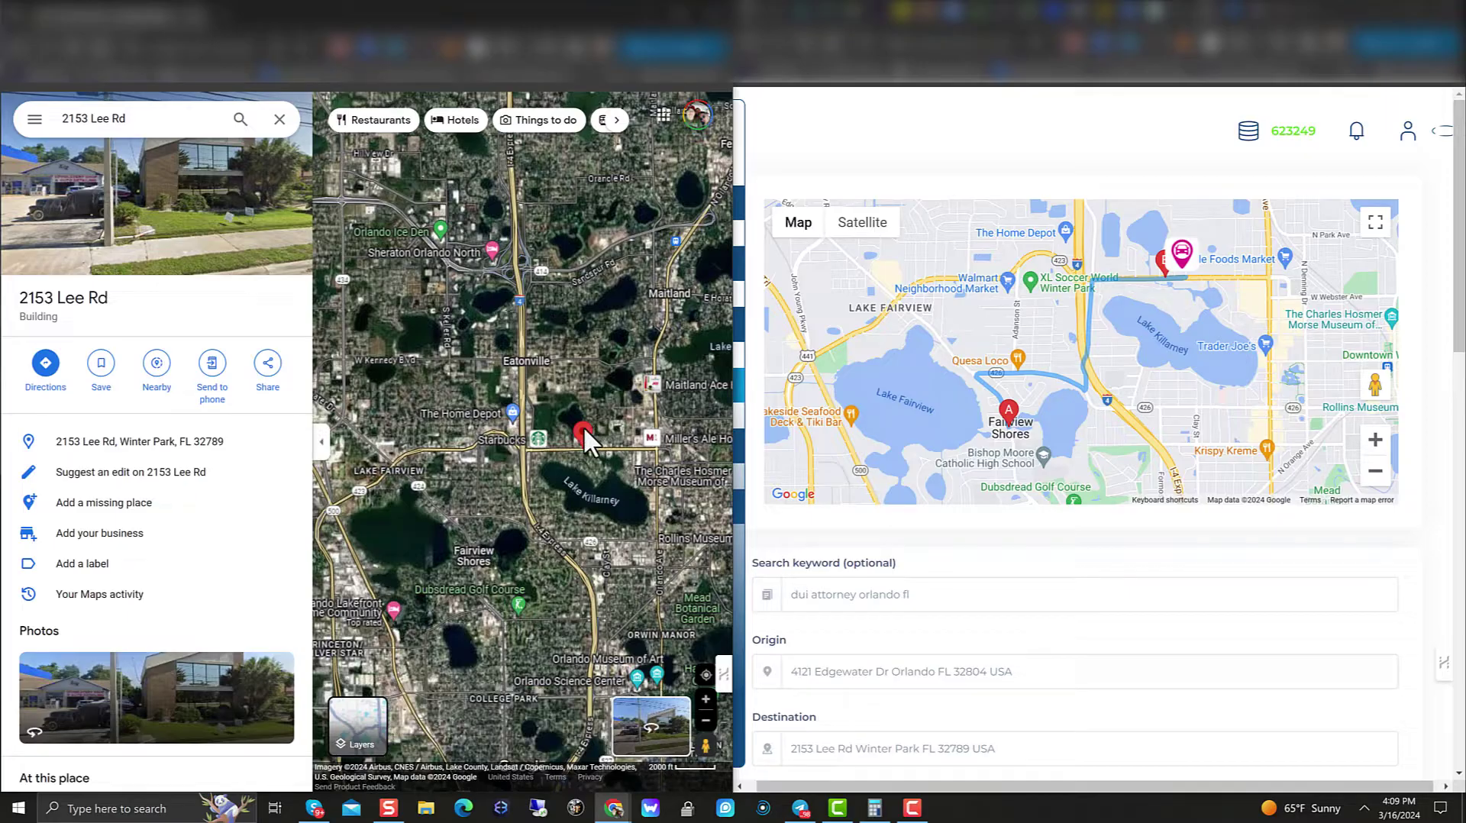
pyautogui.scroll(-2, 838, 653)
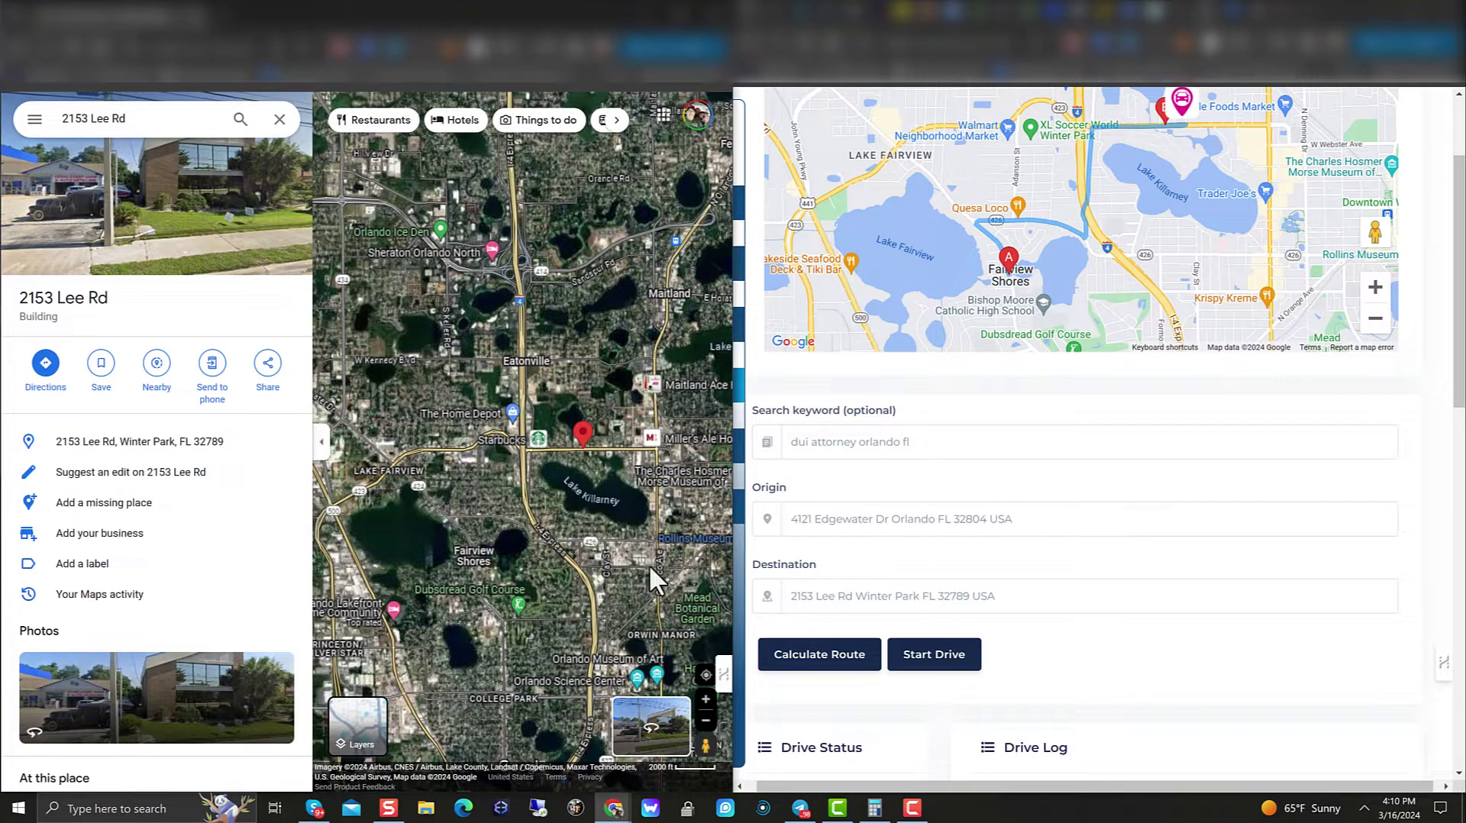
pyautogui.moveTo(600, 609); pyautogui.dragTo(480, 603)
pyautogui.moveTo(588, 231); pyautogui.dragTo(629, 614)
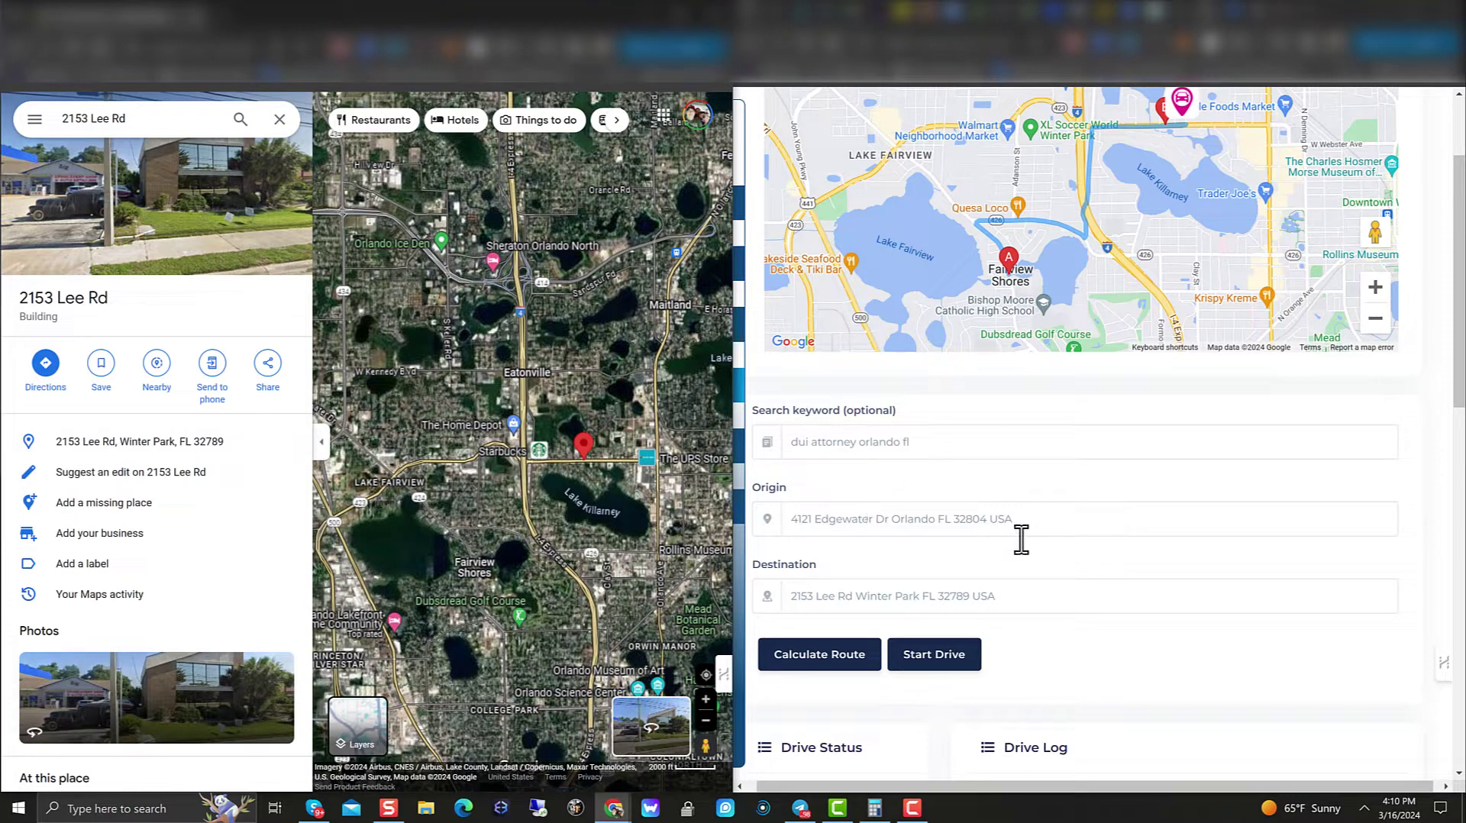
pyautogui.scroll(2, 990, 725)
pyautogui.scroll(-2, 1019, 642)
pyautogui.moveTo(1054, 404); pyautogui.dragTo(1034, 513)
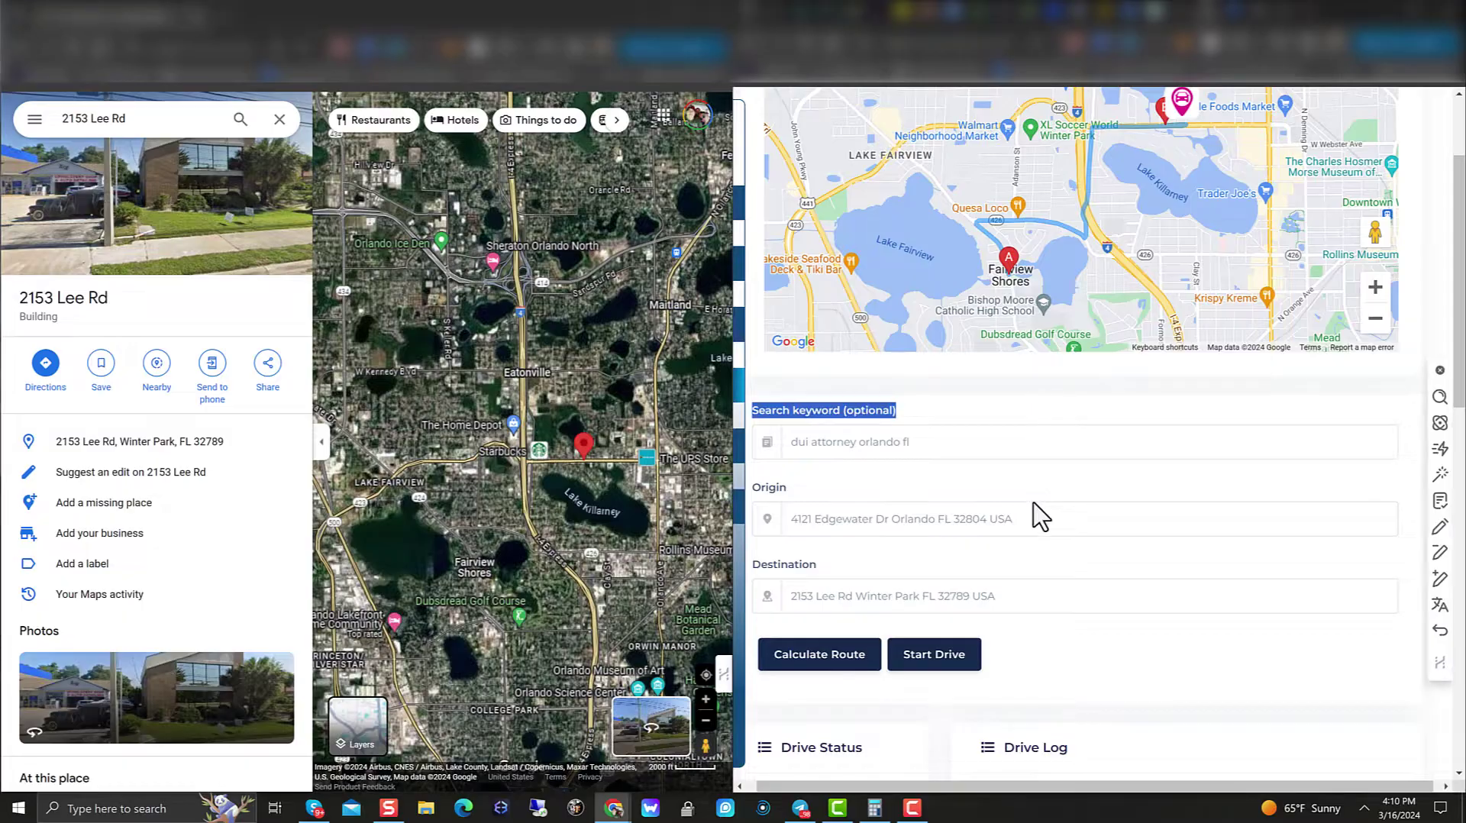
pyautogui.click(1044, 410)
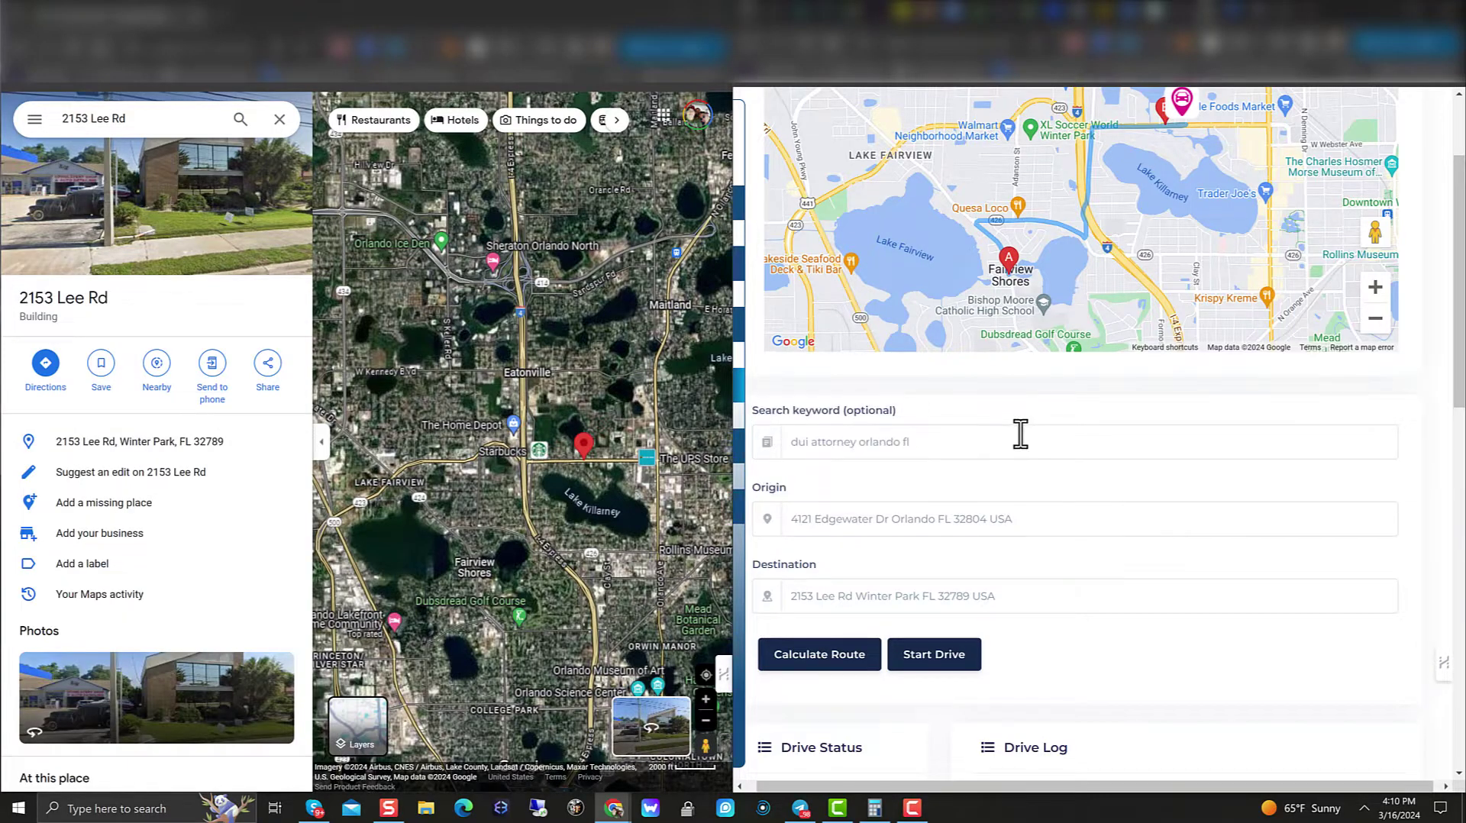
pyautogui.scroll(2, 1019, 451)
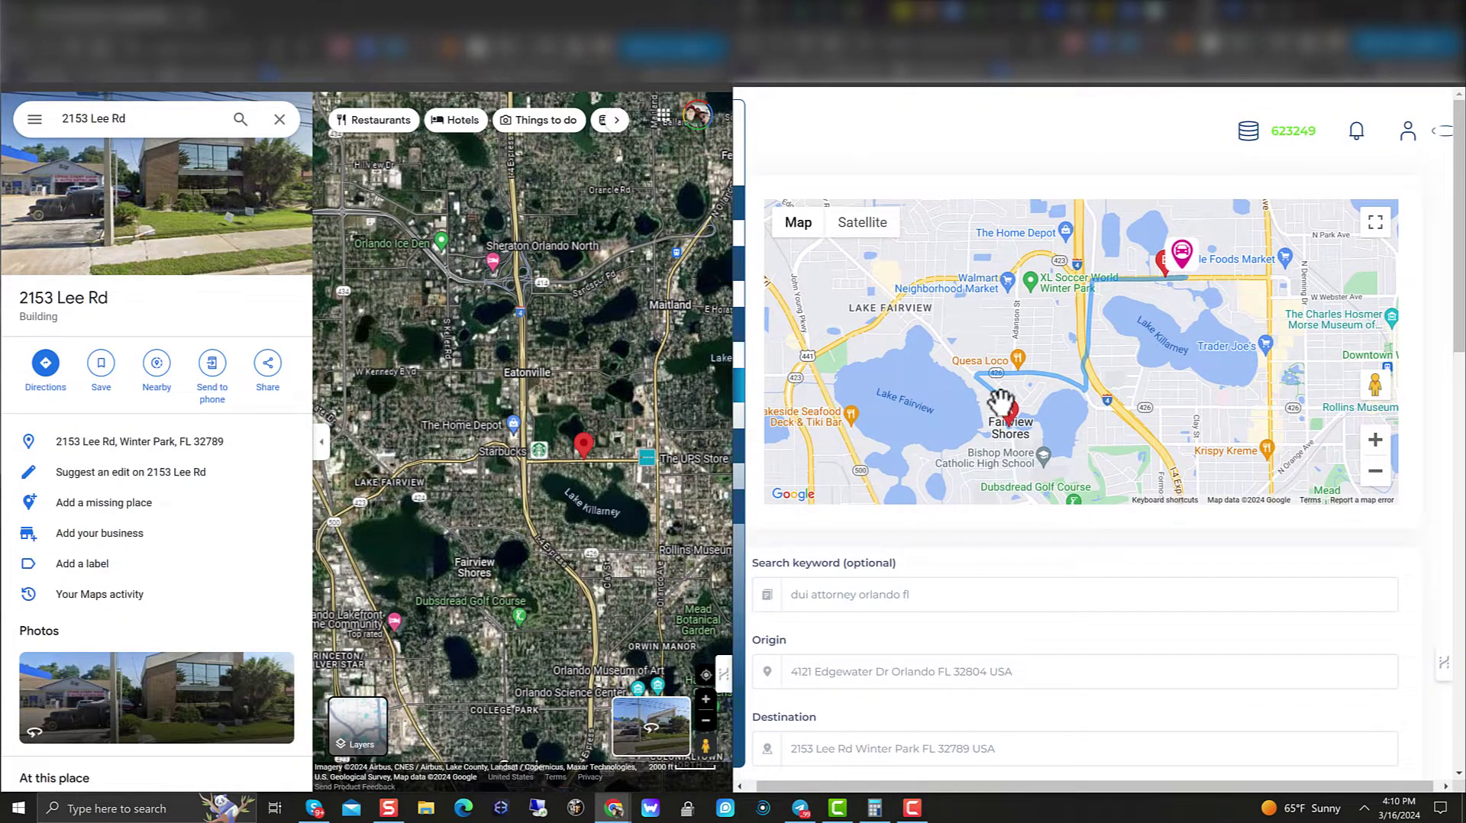
# Step: Switch the Kraken CTR route preview map to satellite imagery
pyautogui.scroll(-2, 1004, 366)
pyautogui.scroll(2, 1012, 358)
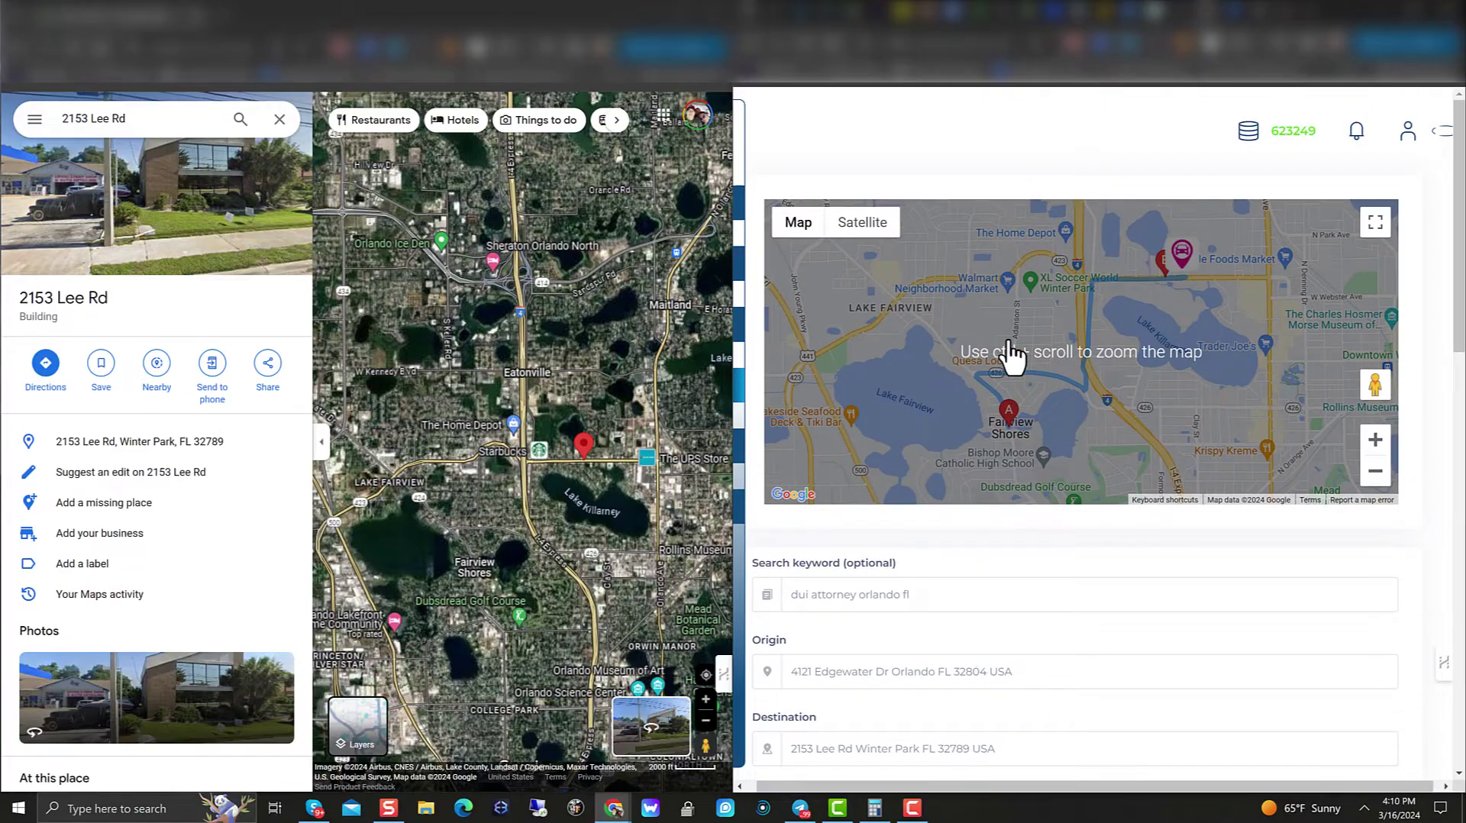
pyautogui.scroll(4, 1021, 369)
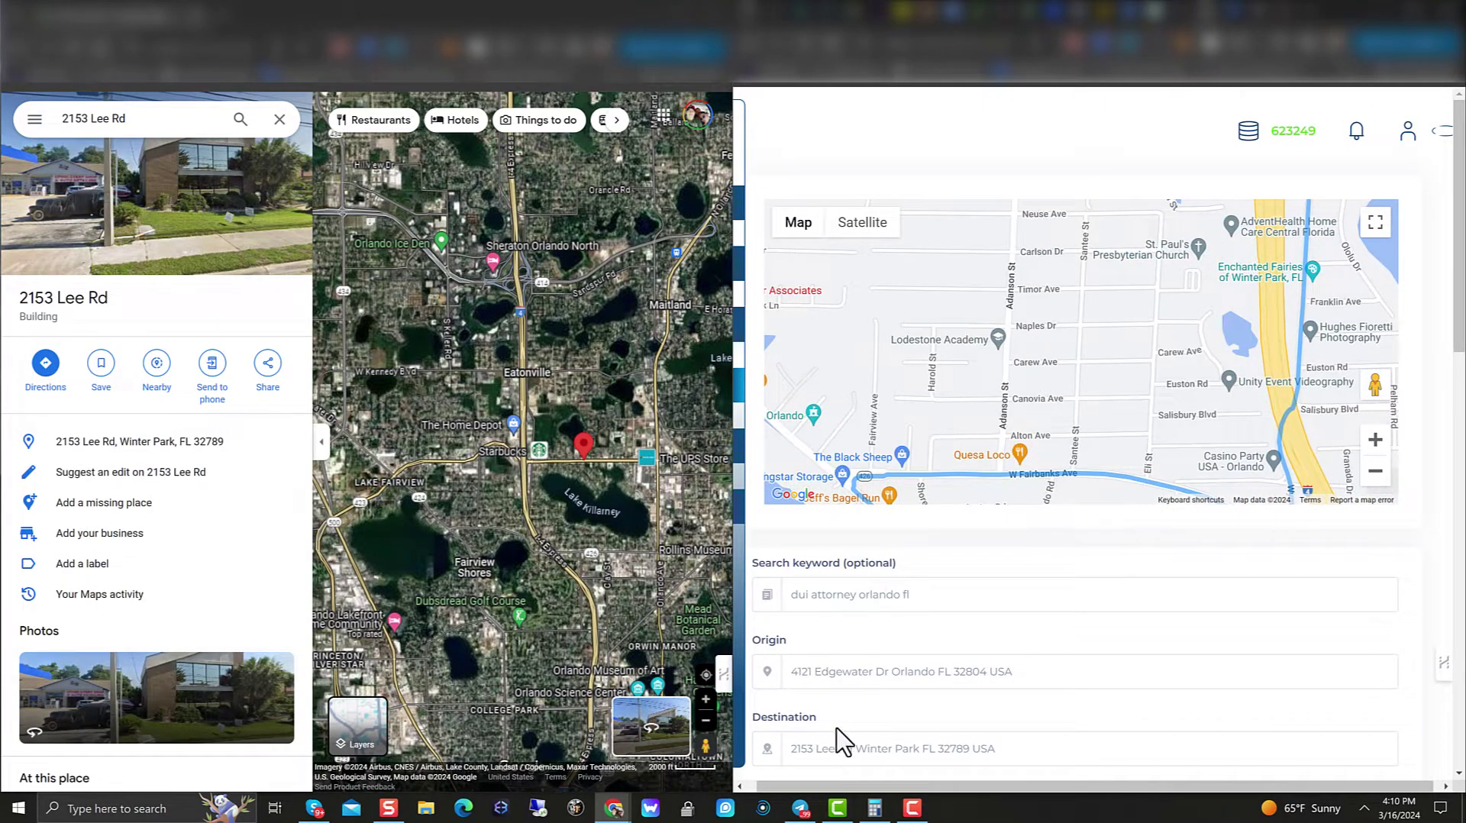
pyautogui.scroll(-3, 1060, 360)
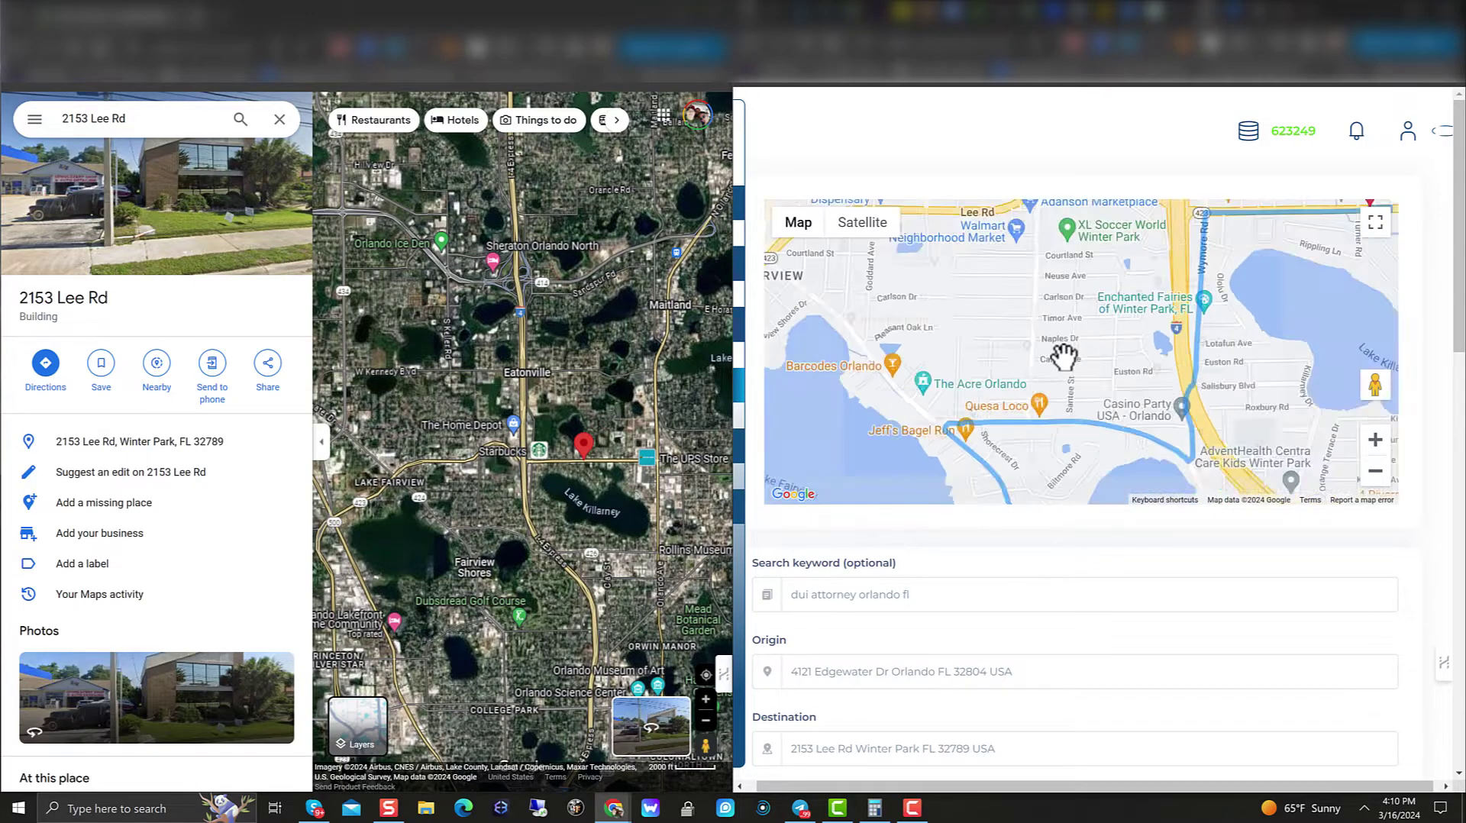
pyautogui.scroll(-3, 1042, 393)
pyautogui.scroll(3, 1054, 384)
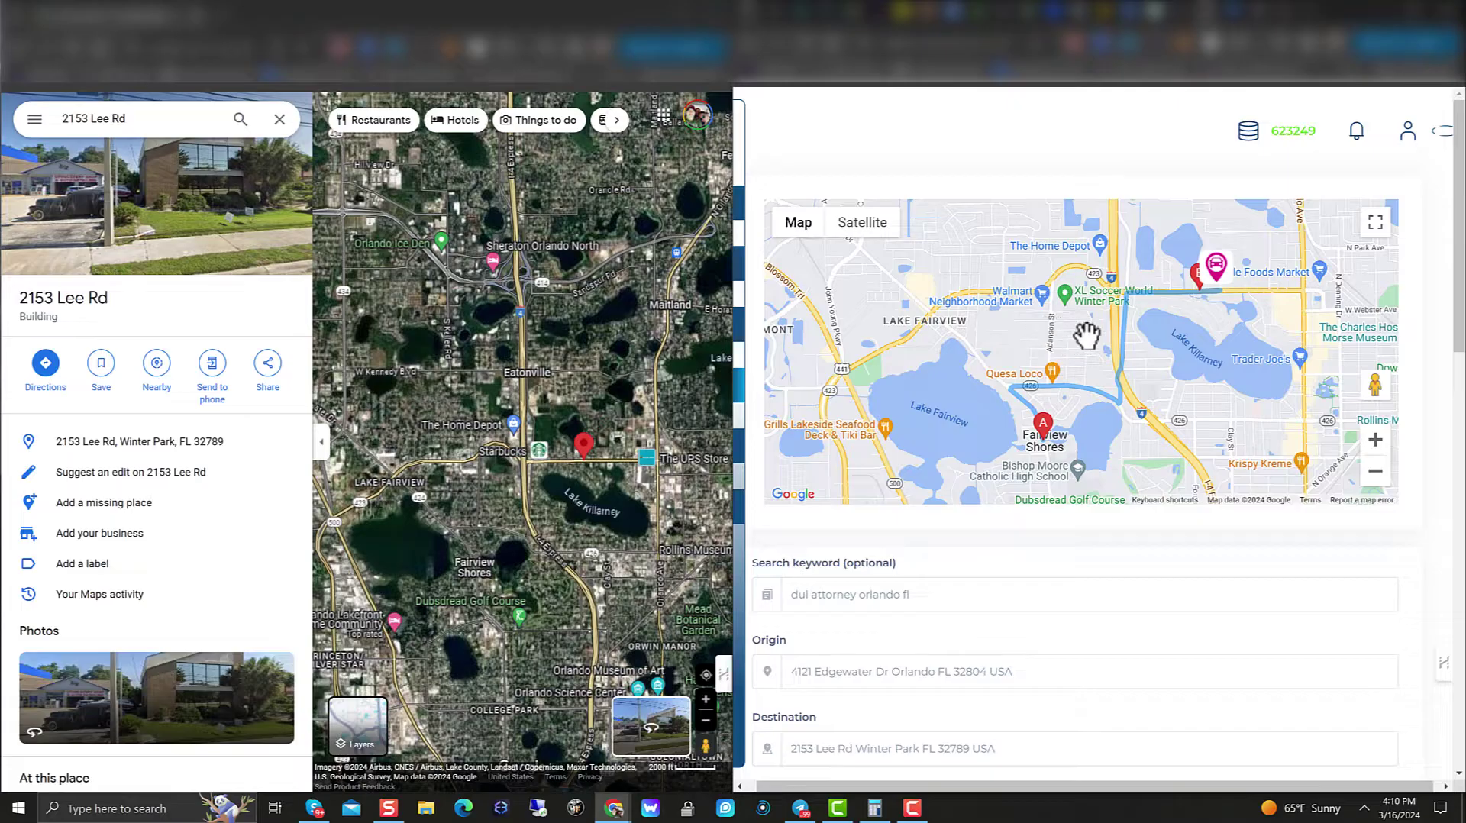
pyautogui.click(875, 225)
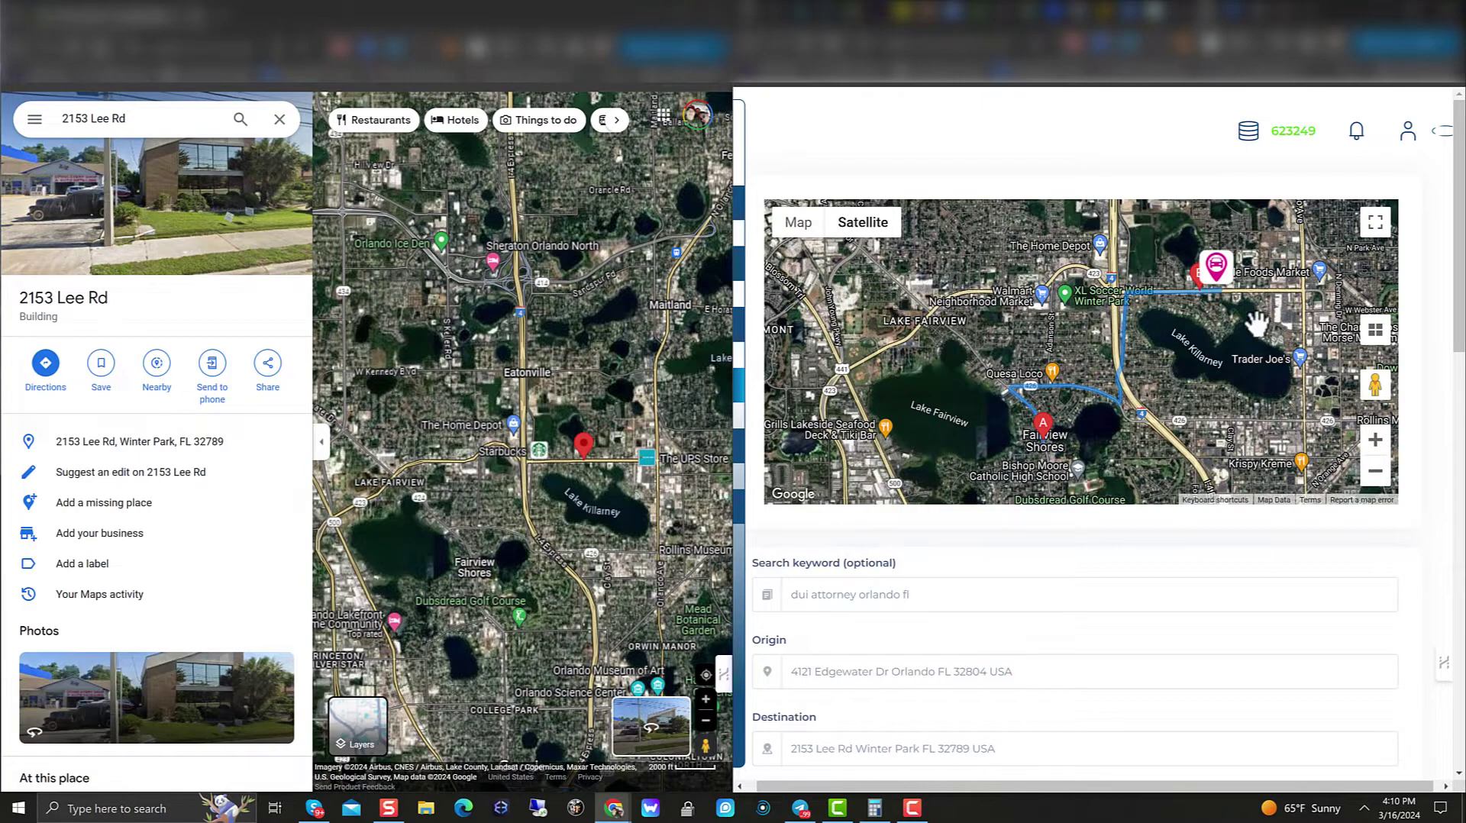
pyautogui.scroll(-1, 1170, 592)
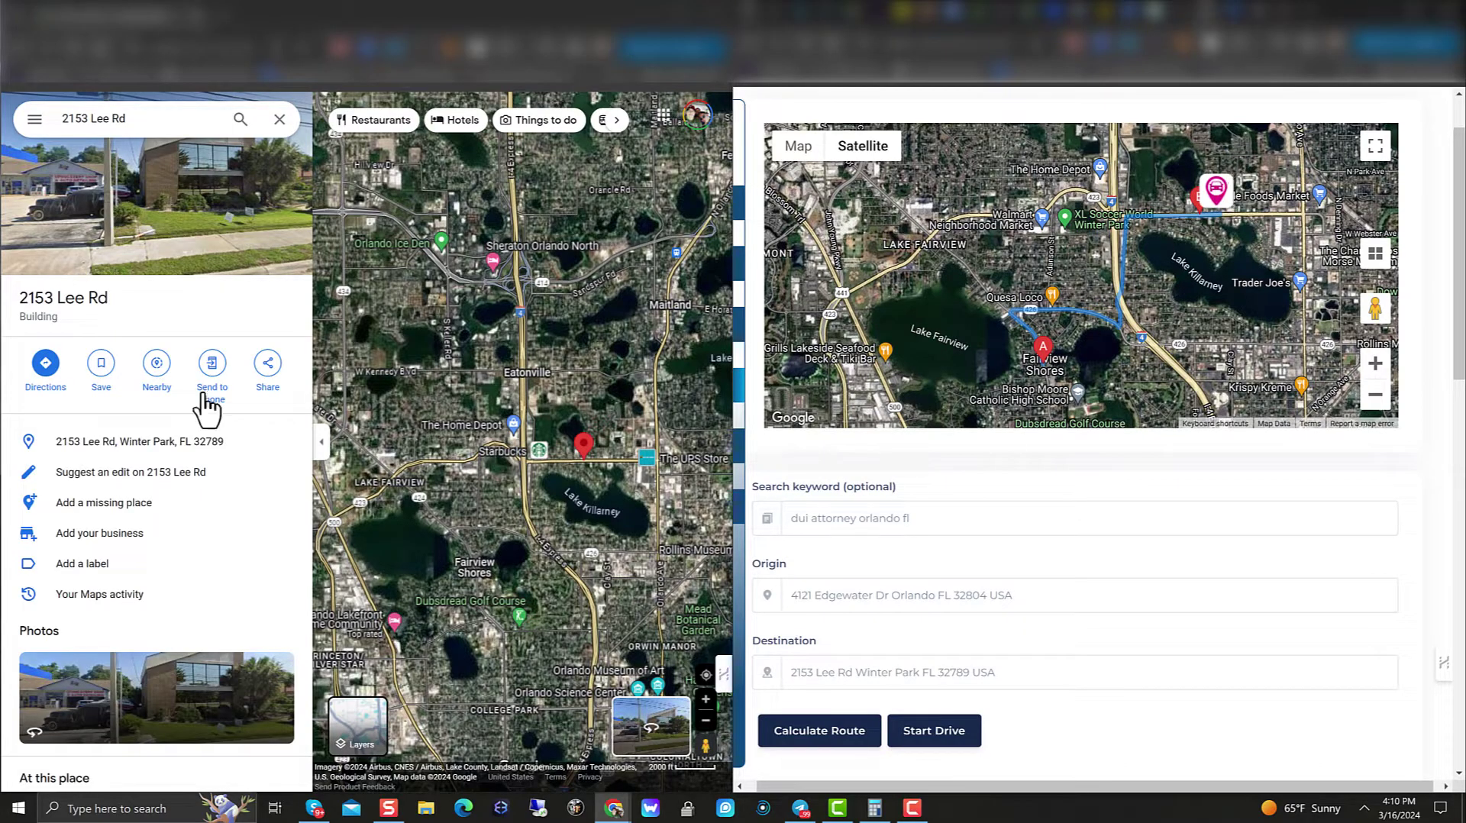
pyautogui.moveTo(429, 328); pyautogui.dragTo(582, 511)
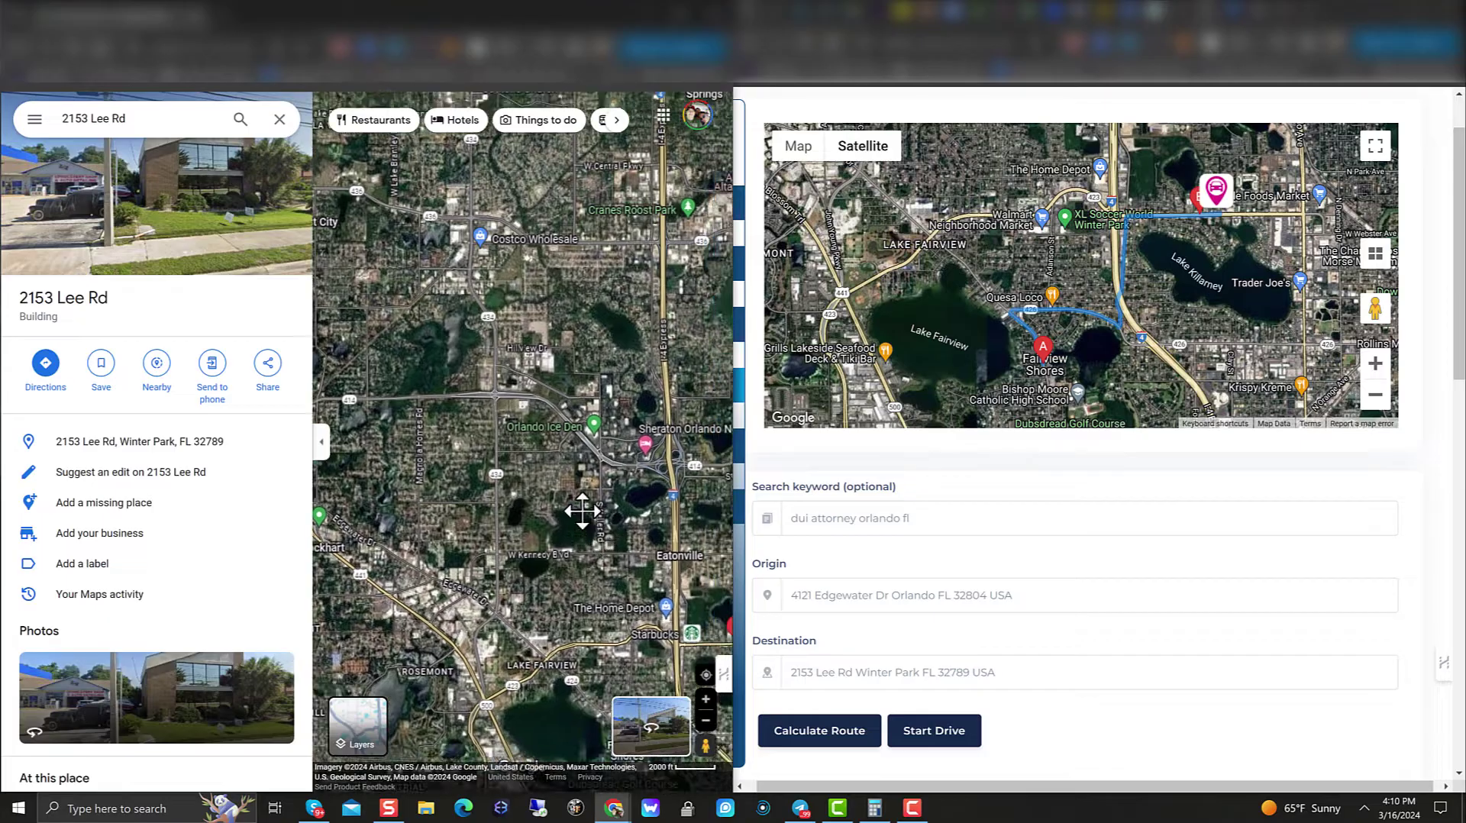
pyautogui.scroll(-5, 488, 427)
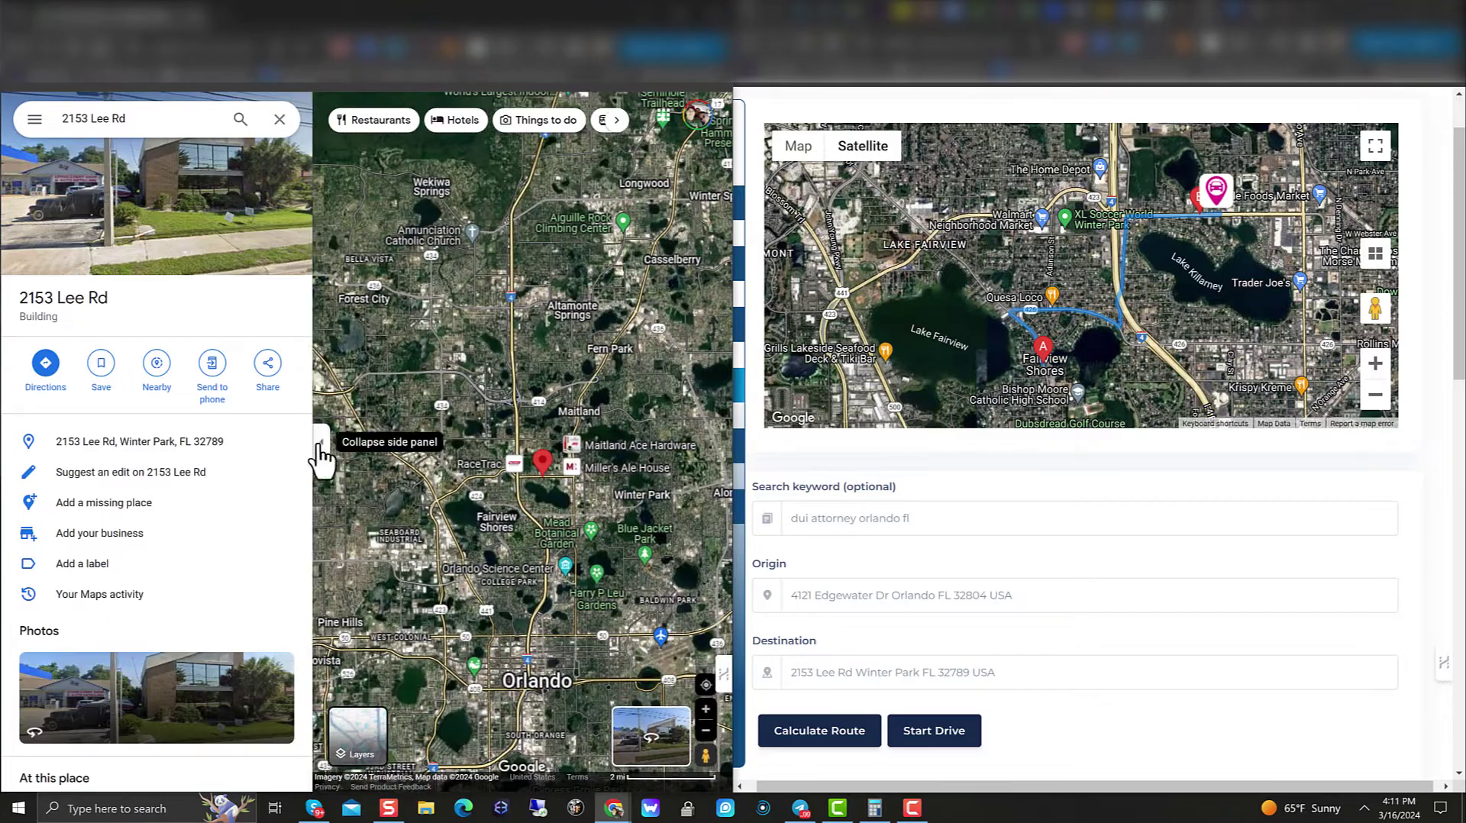
pyautogui.click(321, 443)
pyautogui.scroll(-2, 569, 461)
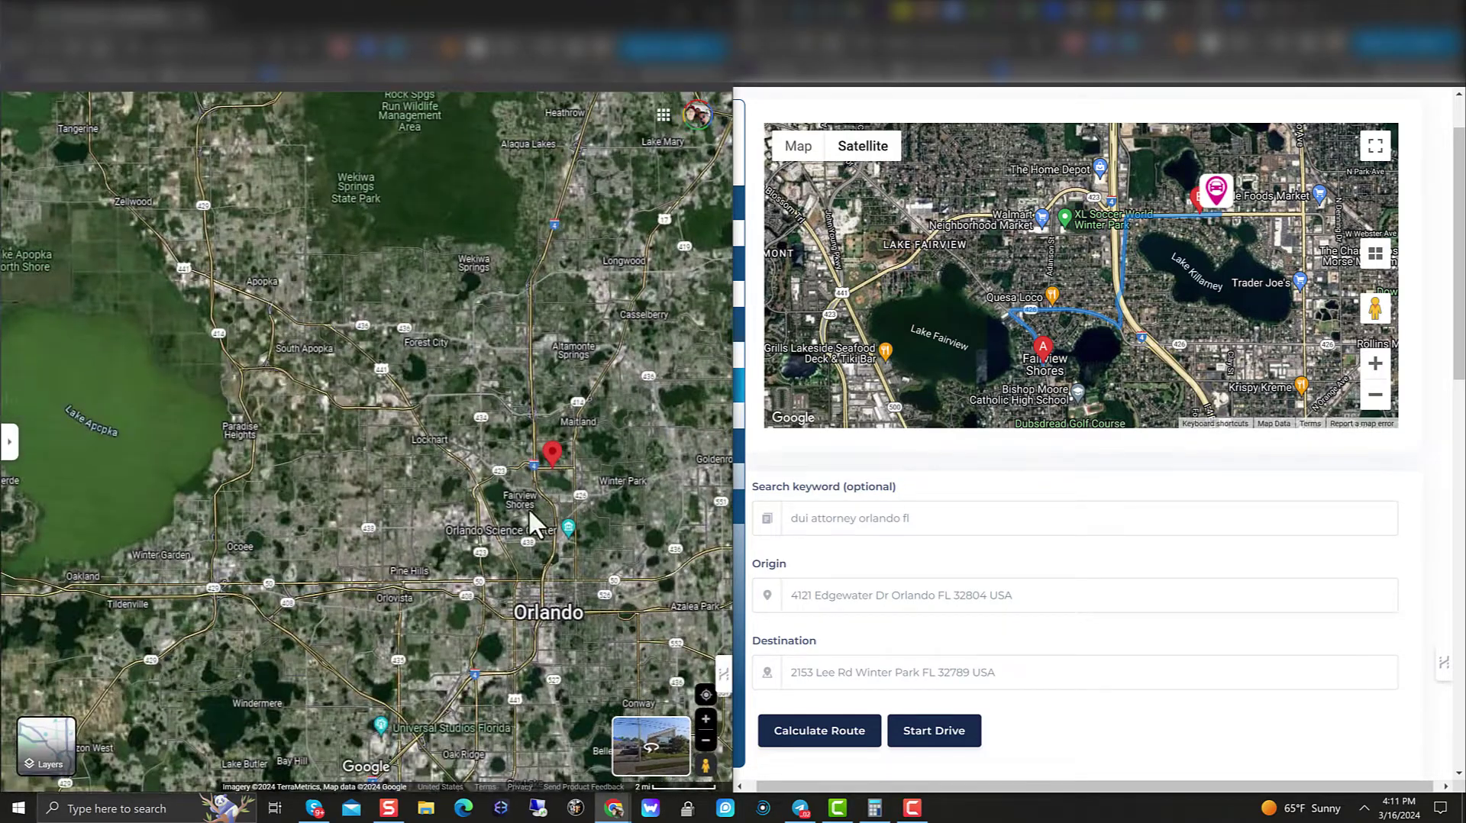
# Step: Zoom the satellite map onto Oak Hollow Way houses and select the current origin address
pyautogui.moveTo(529, 507); pyautogui.dragTo(378, 355)
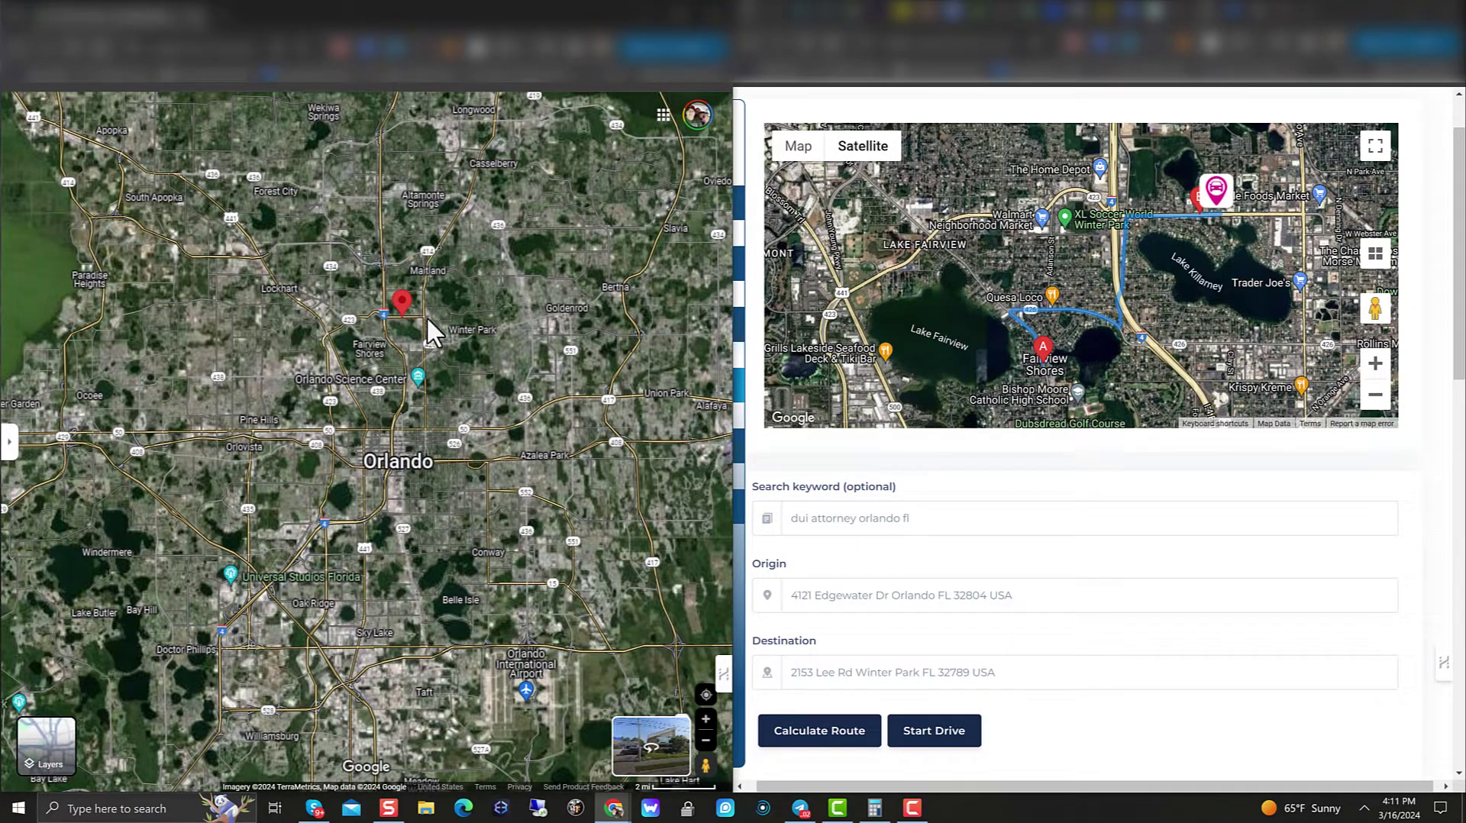
pyautogui.moveTo(351, 385); pyautogui.dragTo(577, 418)
pyautogui.moveTo(521, 304); pyautogui.dragTo(551, 365)
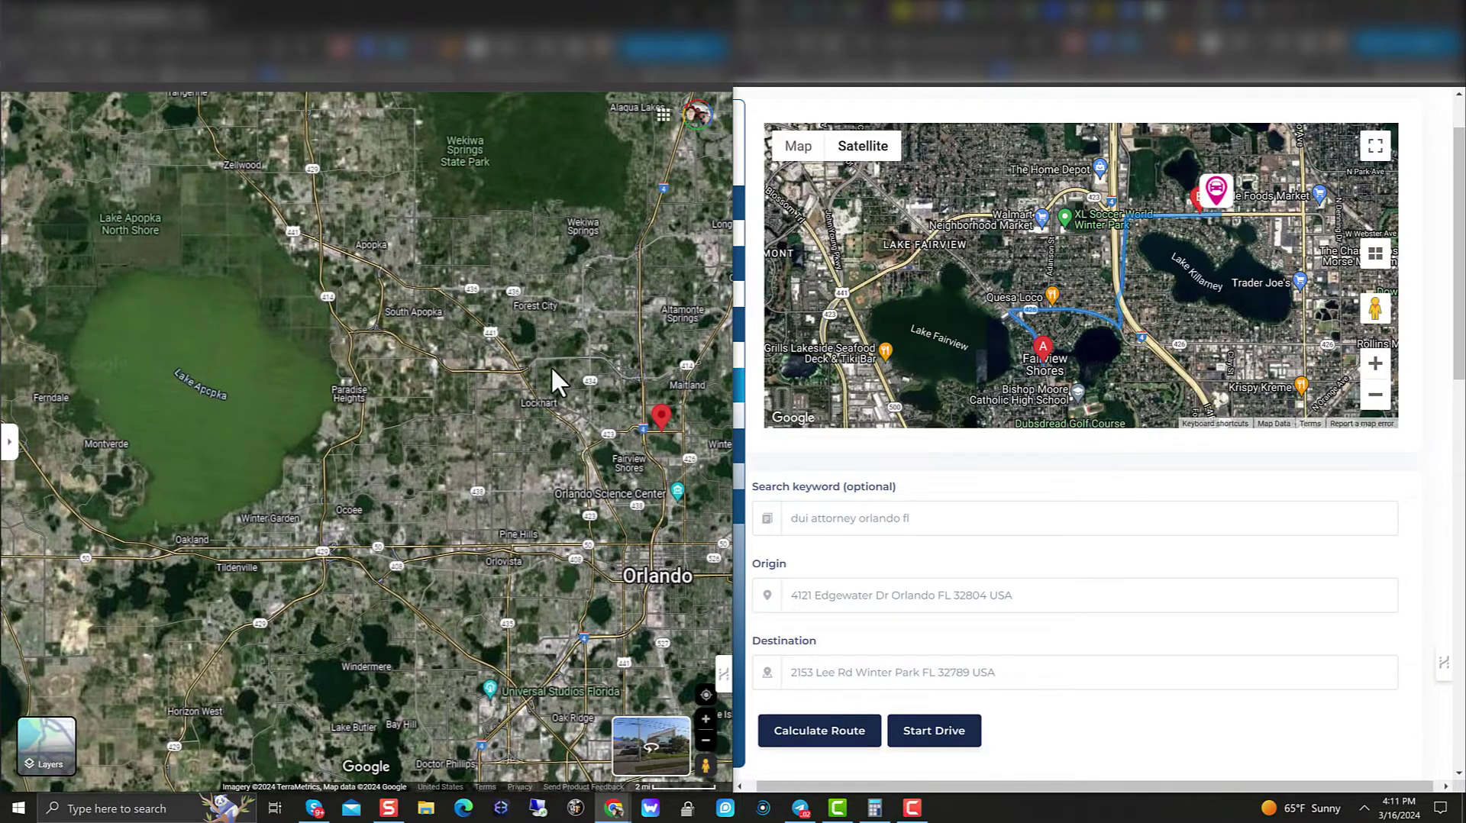
pyautogui.scroll(5, 555, 329)
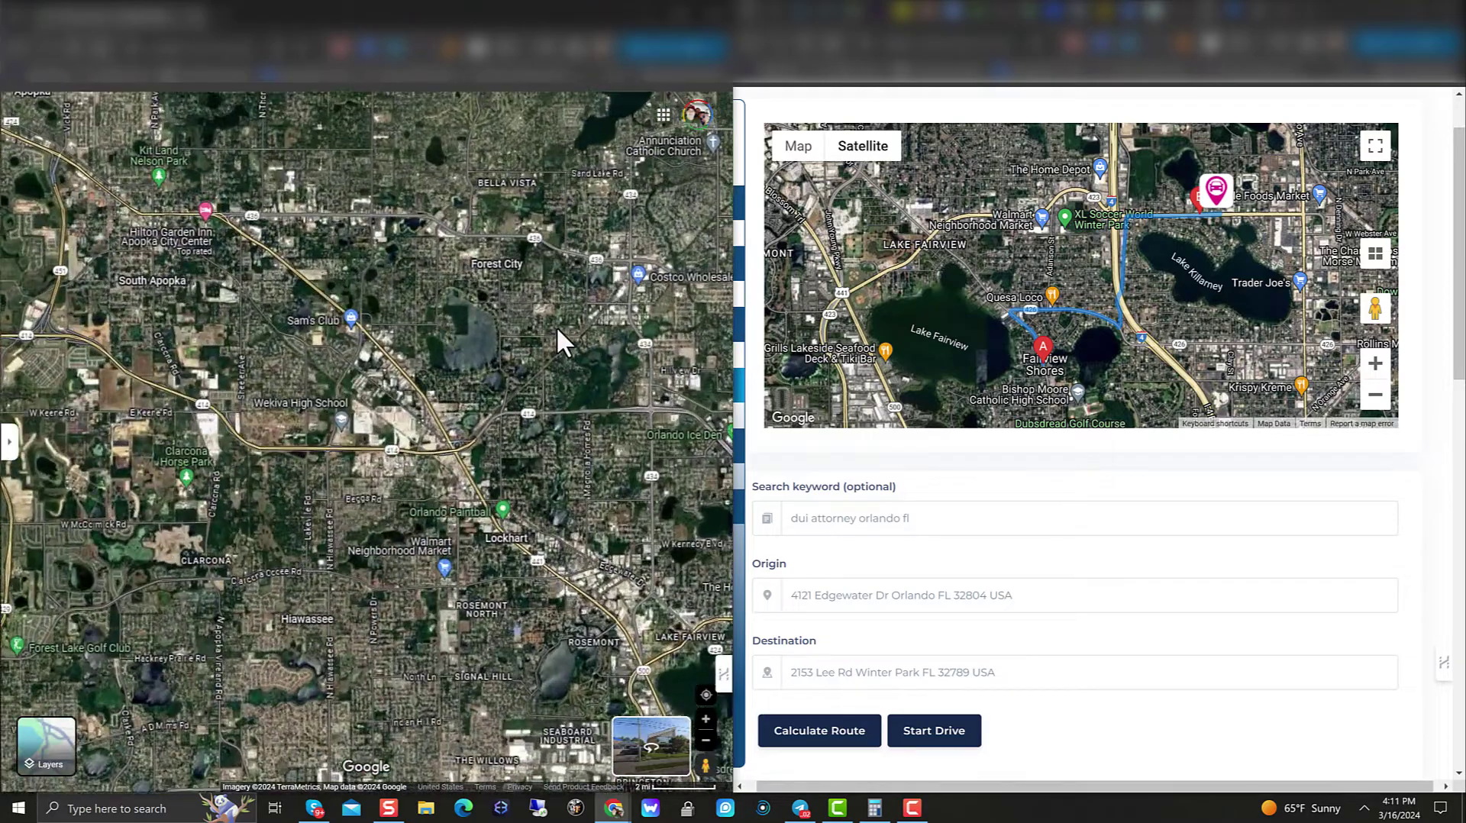
pyautogui.scroll(8, 557, 327)
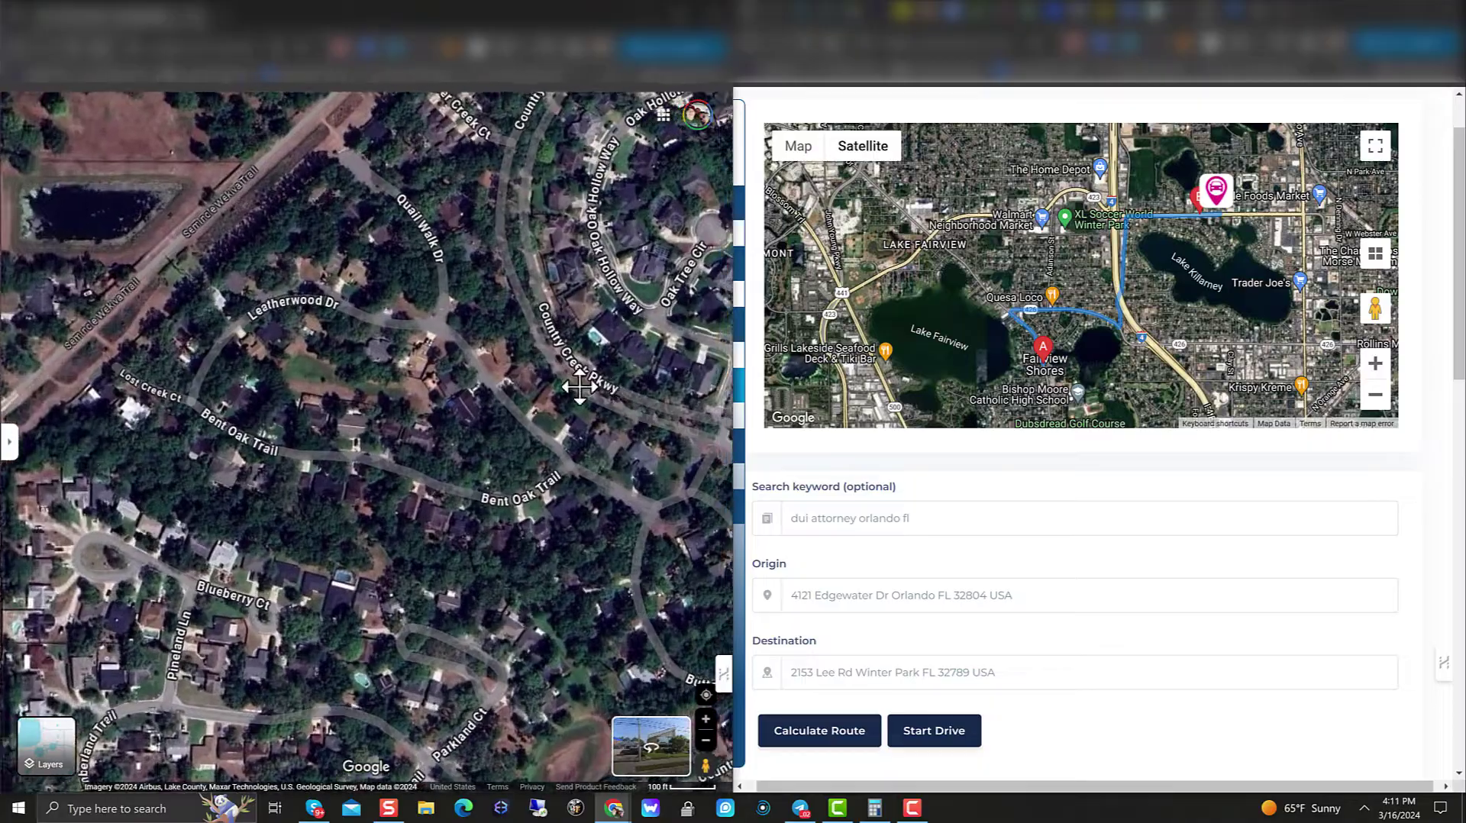
pyautogui.moveTo(578, 387); pyautogui.dragTo(336, 328)
pyautogui.moveTo(611, 427); pyautogui.dragTo(577, 451)
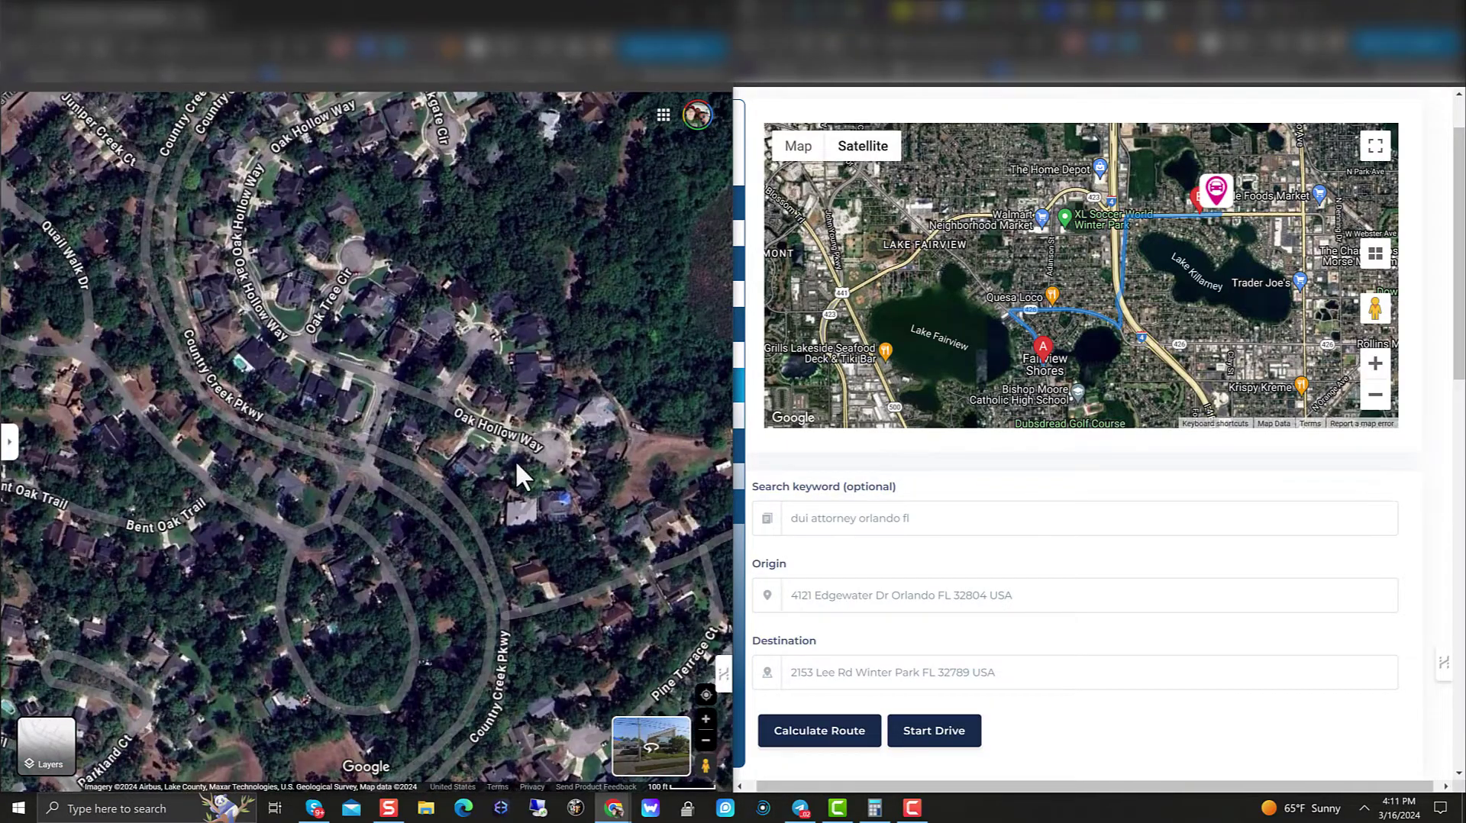
pyautogui.scroll(1, 507, 433)
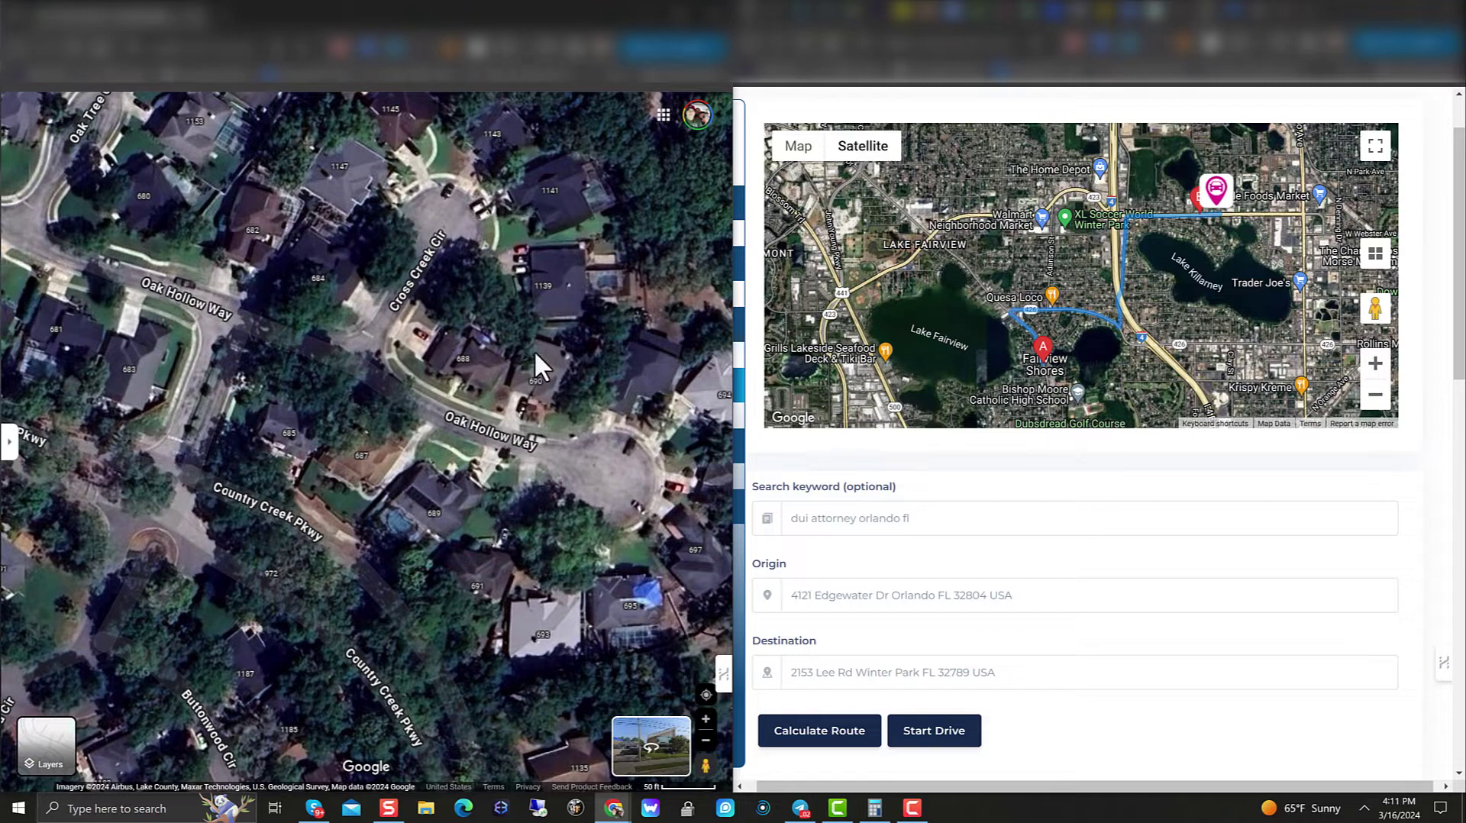
pyautogui.tripleClick(1028, 590)
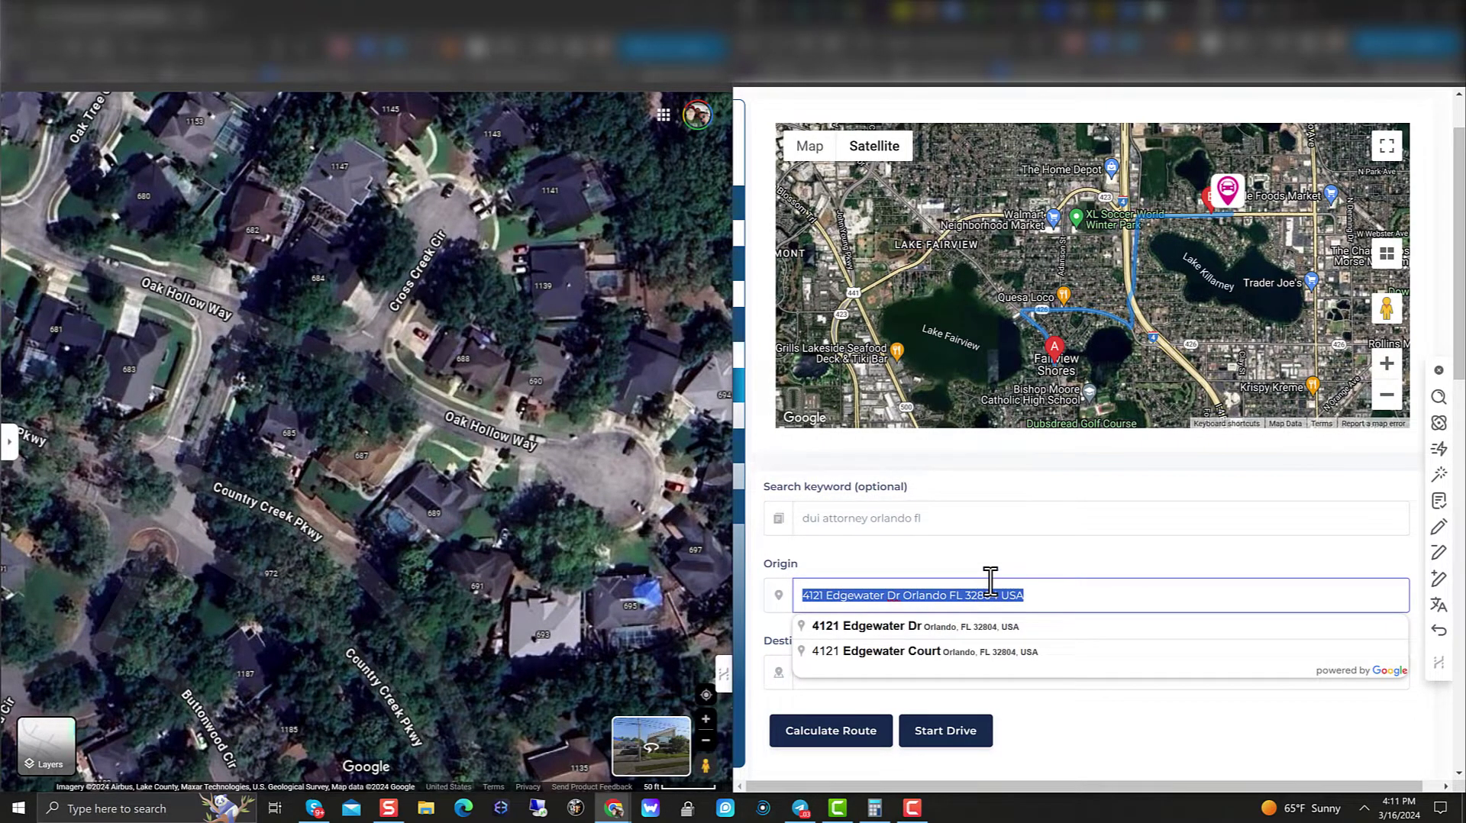
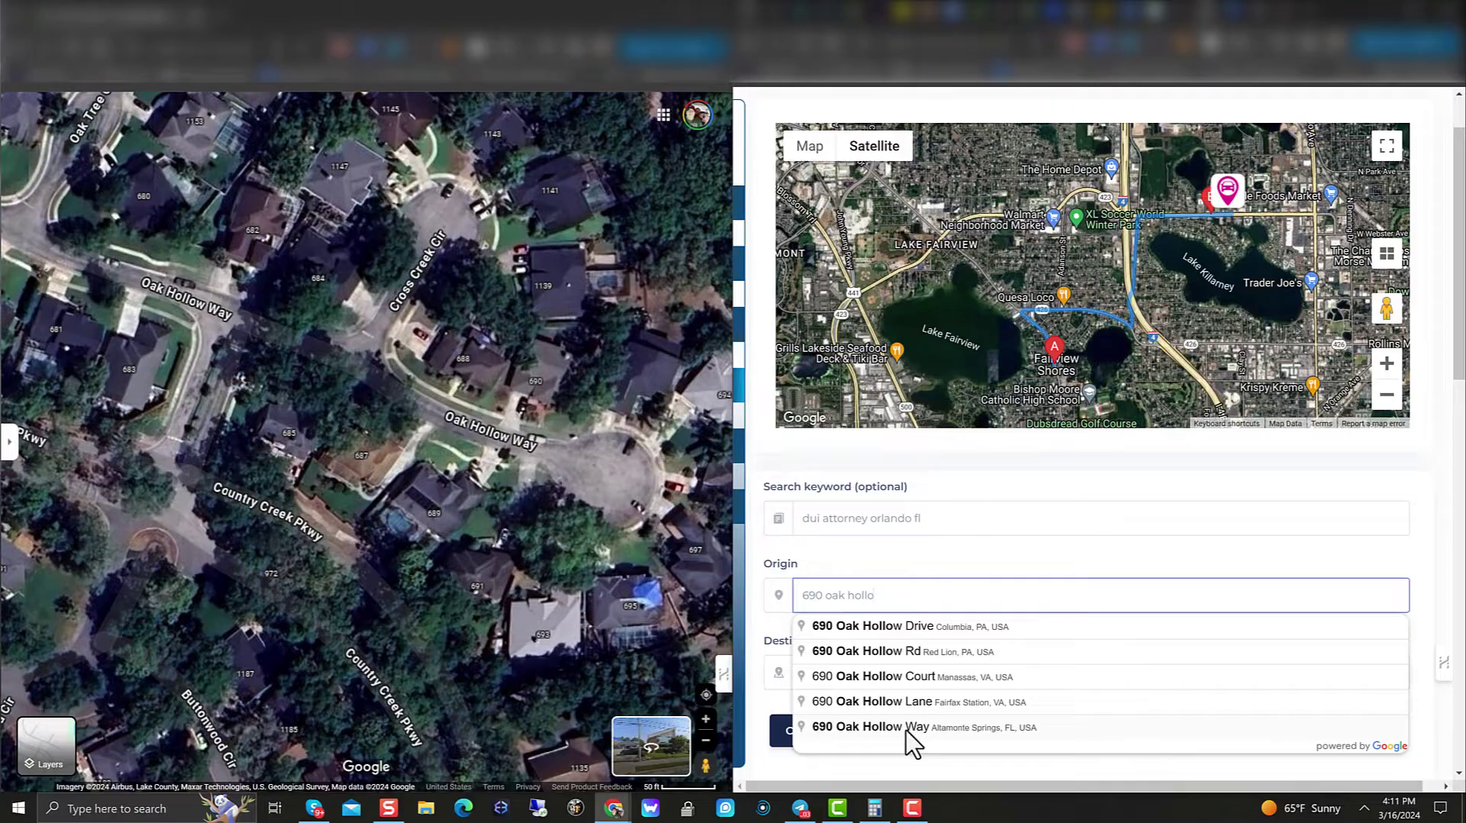
pyautogui.click(909, 727)
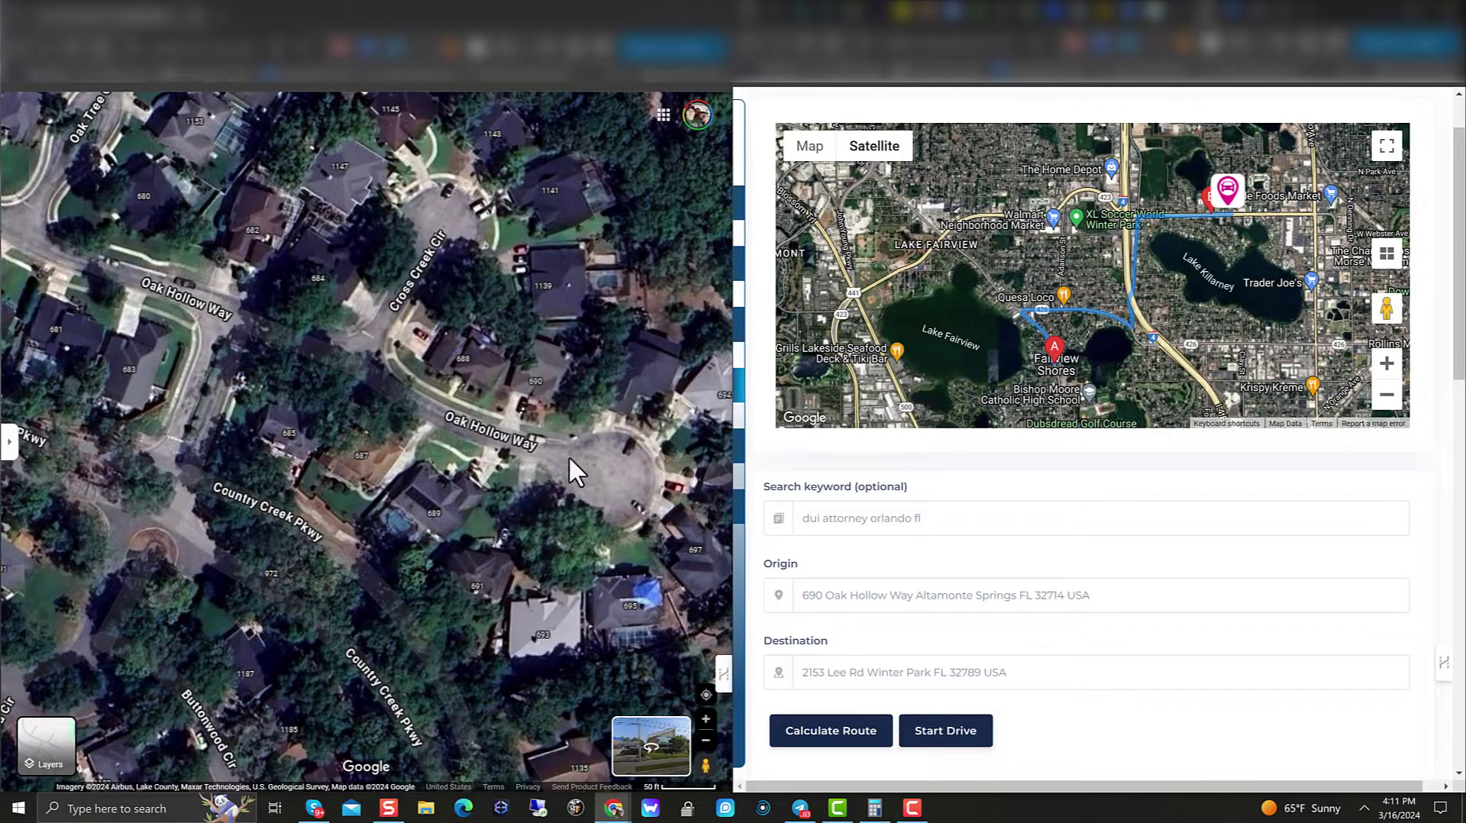
pyautogui.click(829, 736)
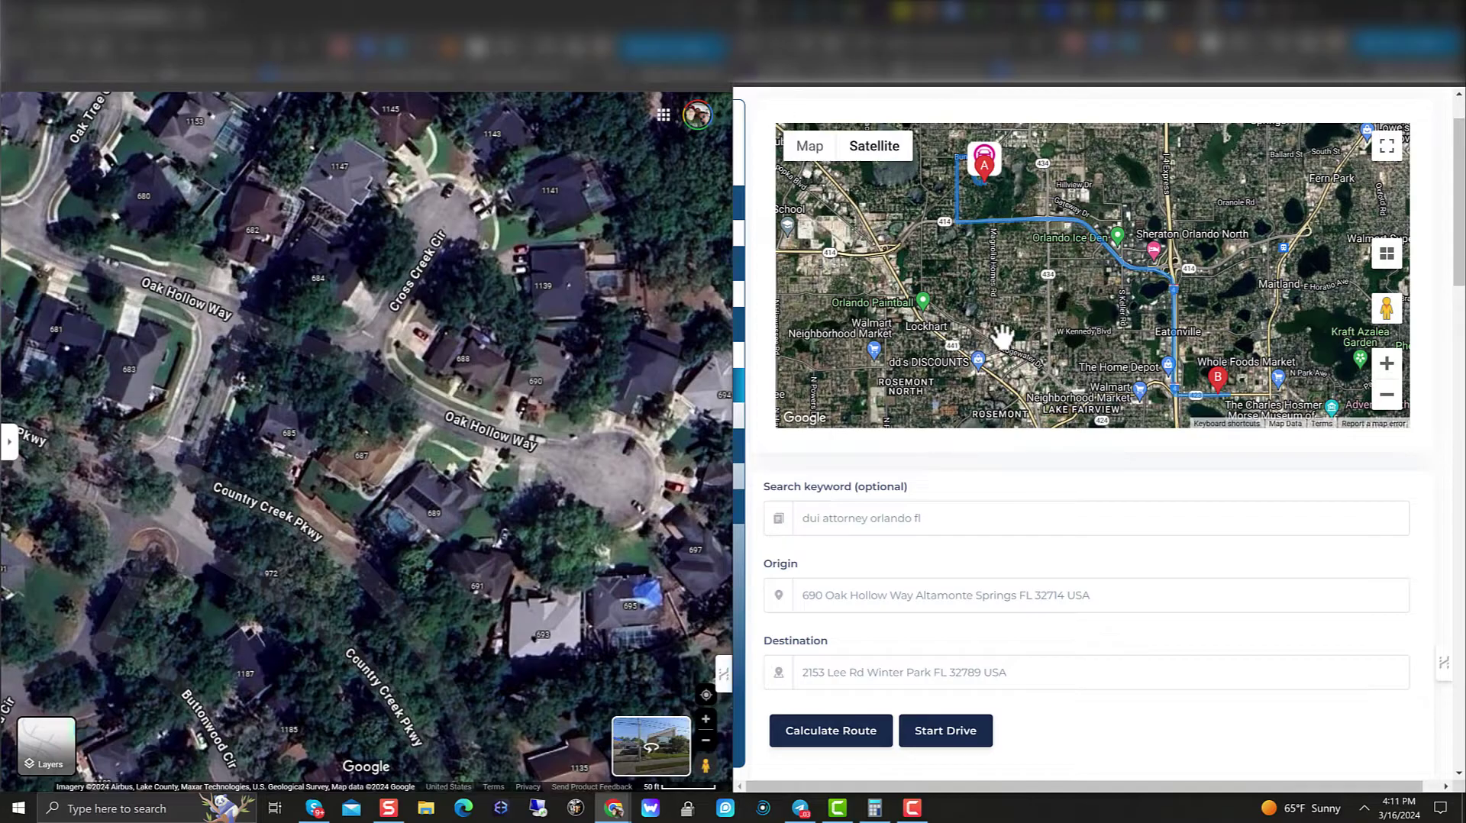
pyautogui.moveTo(978, 337); pyautogui.dragTo(845, 289)
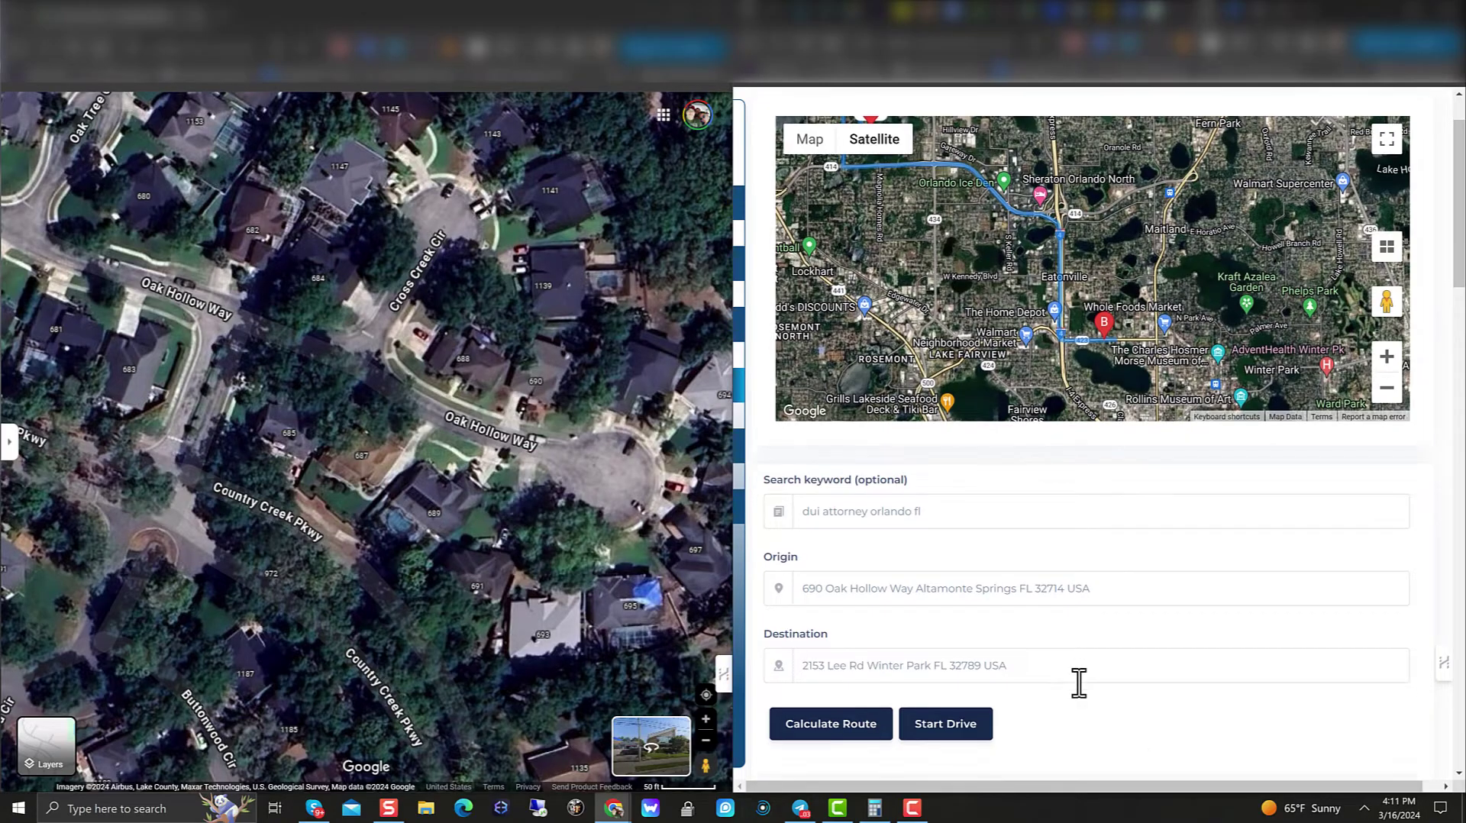
pyautogui.scroll(-5, 1078, 676)
pyautogui.scroll(6, 963, 662)
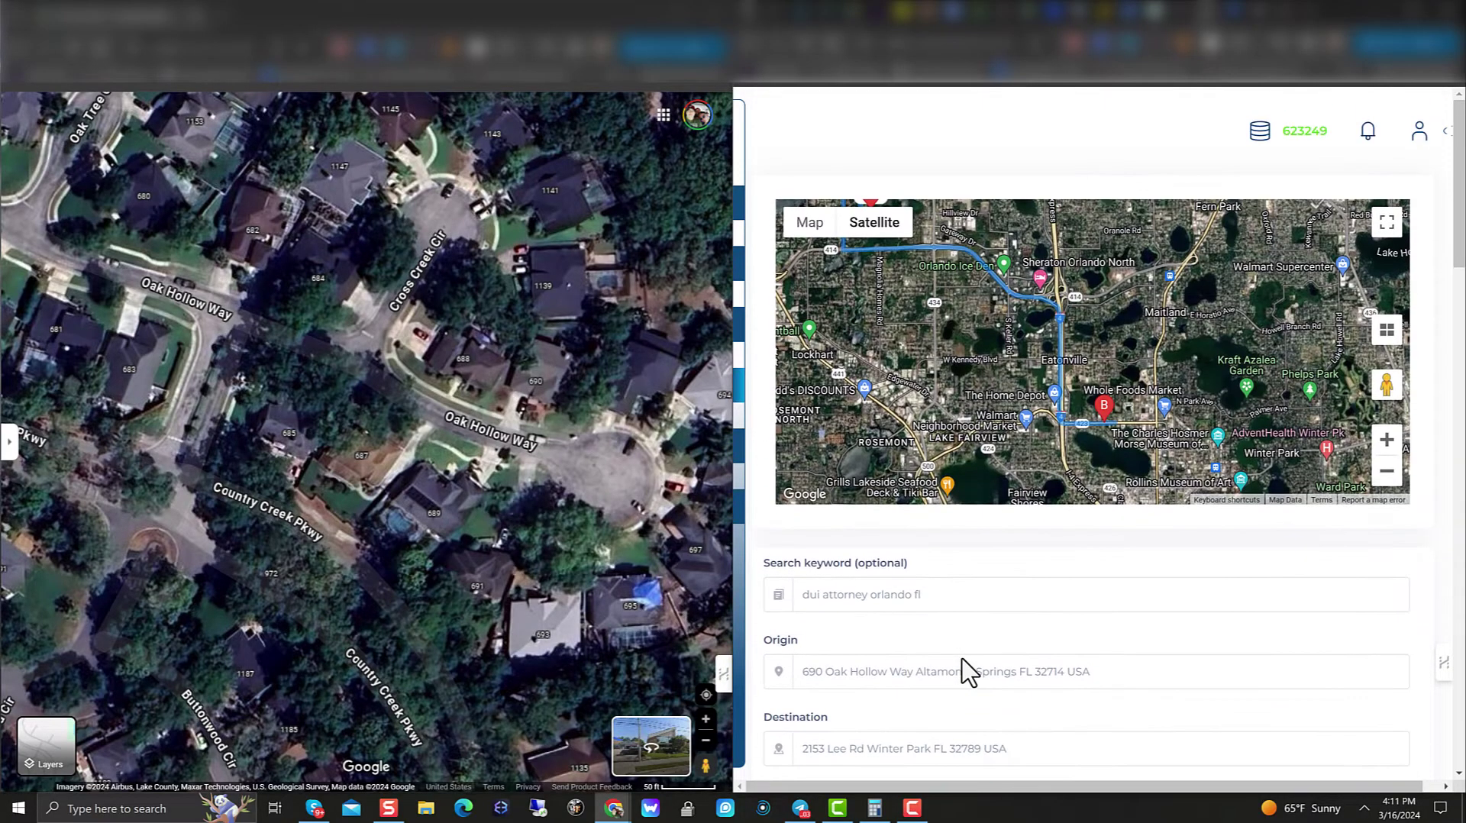
pyautogui.moveTo(1054, 340); pyautogui.dragTo(1087, 381)
pyautogui.scroll(-1, 997, 578)
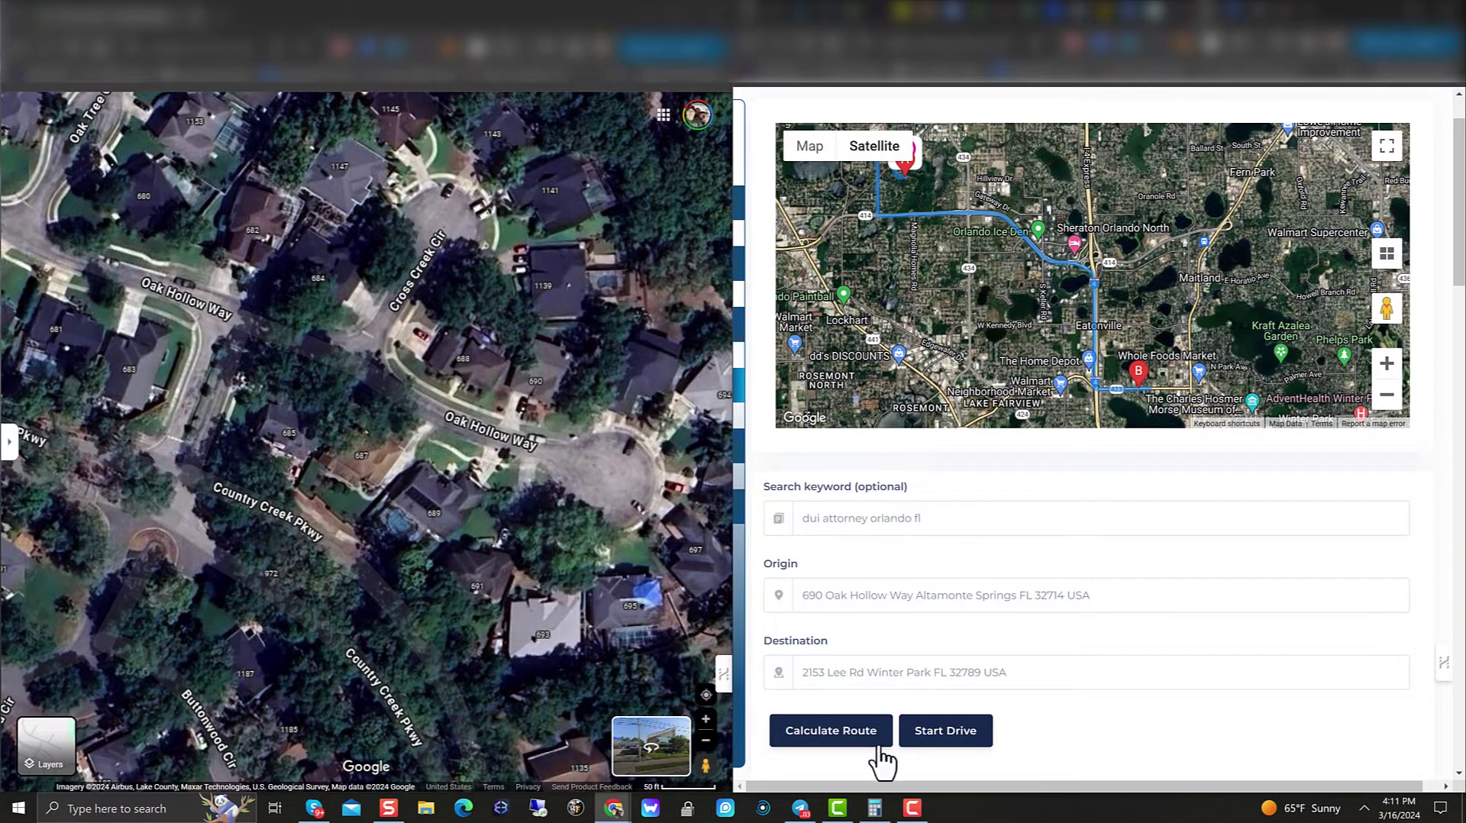
pyautogui.click(932, 742)
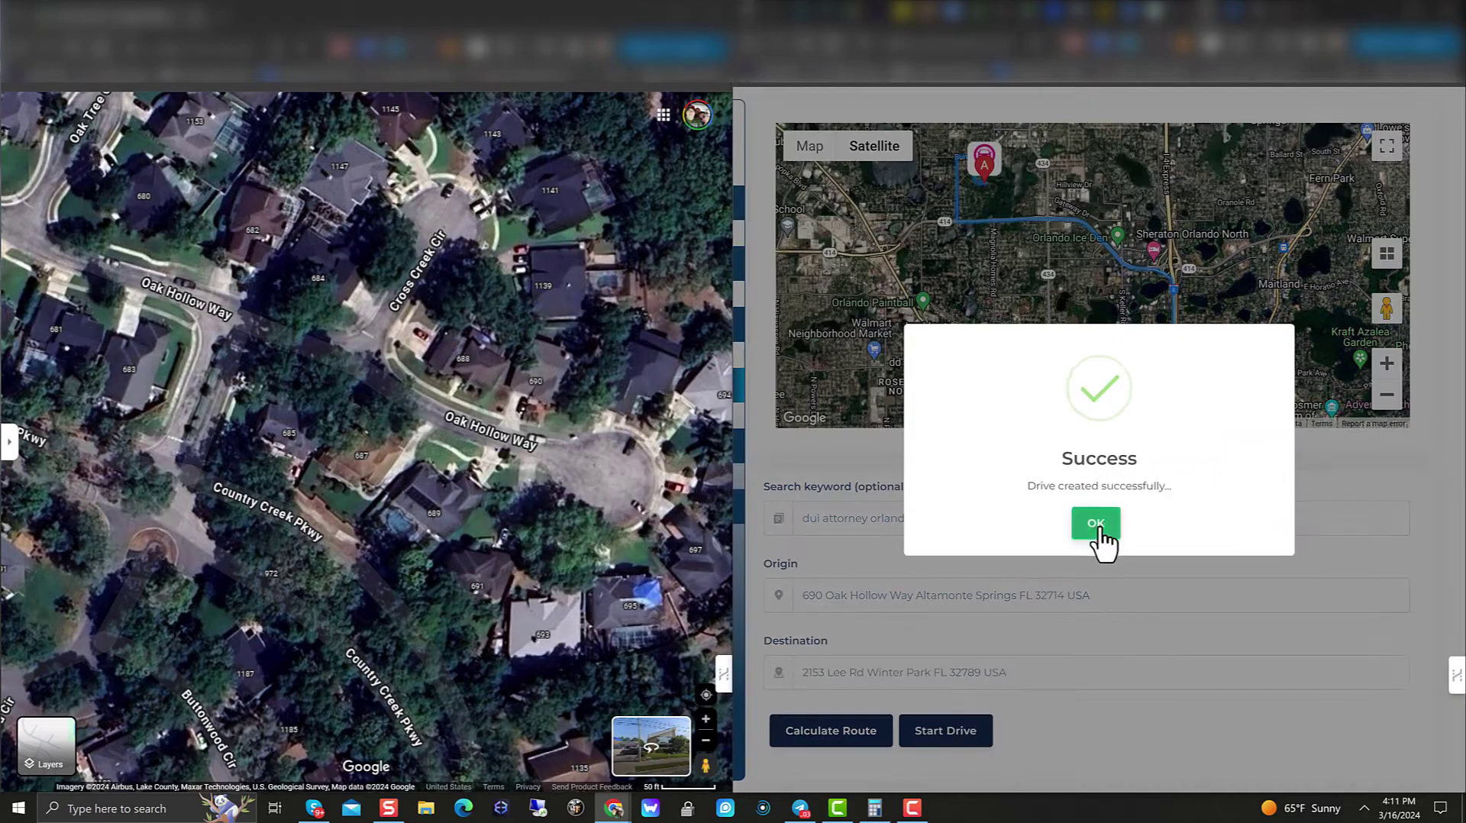
pyautogui.click(1101, 537)
# Step: Pan and zoom the satellite map to the numbered houses on Beloit Ave and Hamilton Pl Ct
pyautogui.scroll(-6, 342, 373)
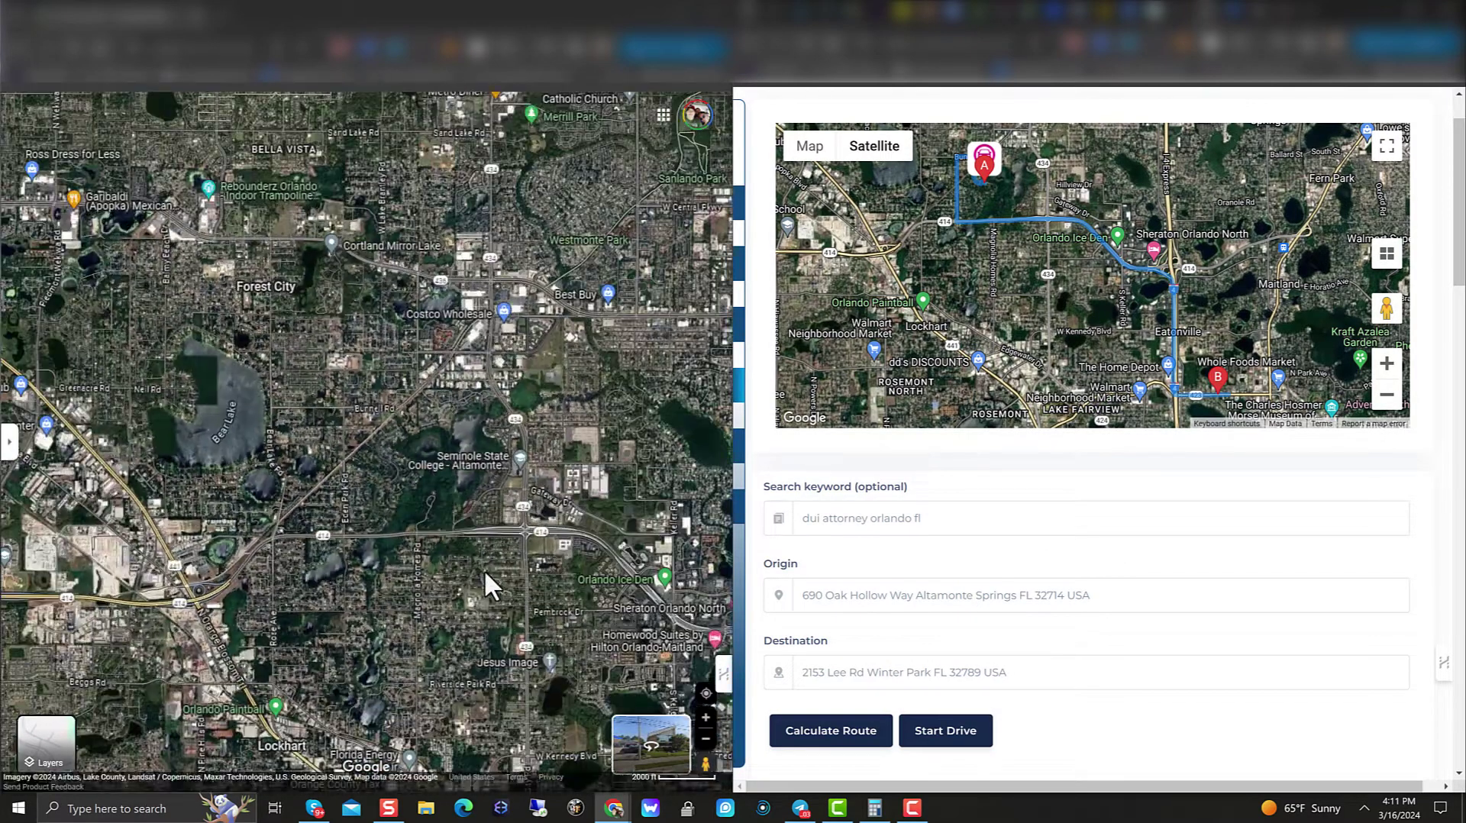
pyautogui.moveTo(484, 570); pyautogui.dragTo(375, 277)
pyautogui.moveTo(567, 464); pyautogui.dragTo(366, 309)
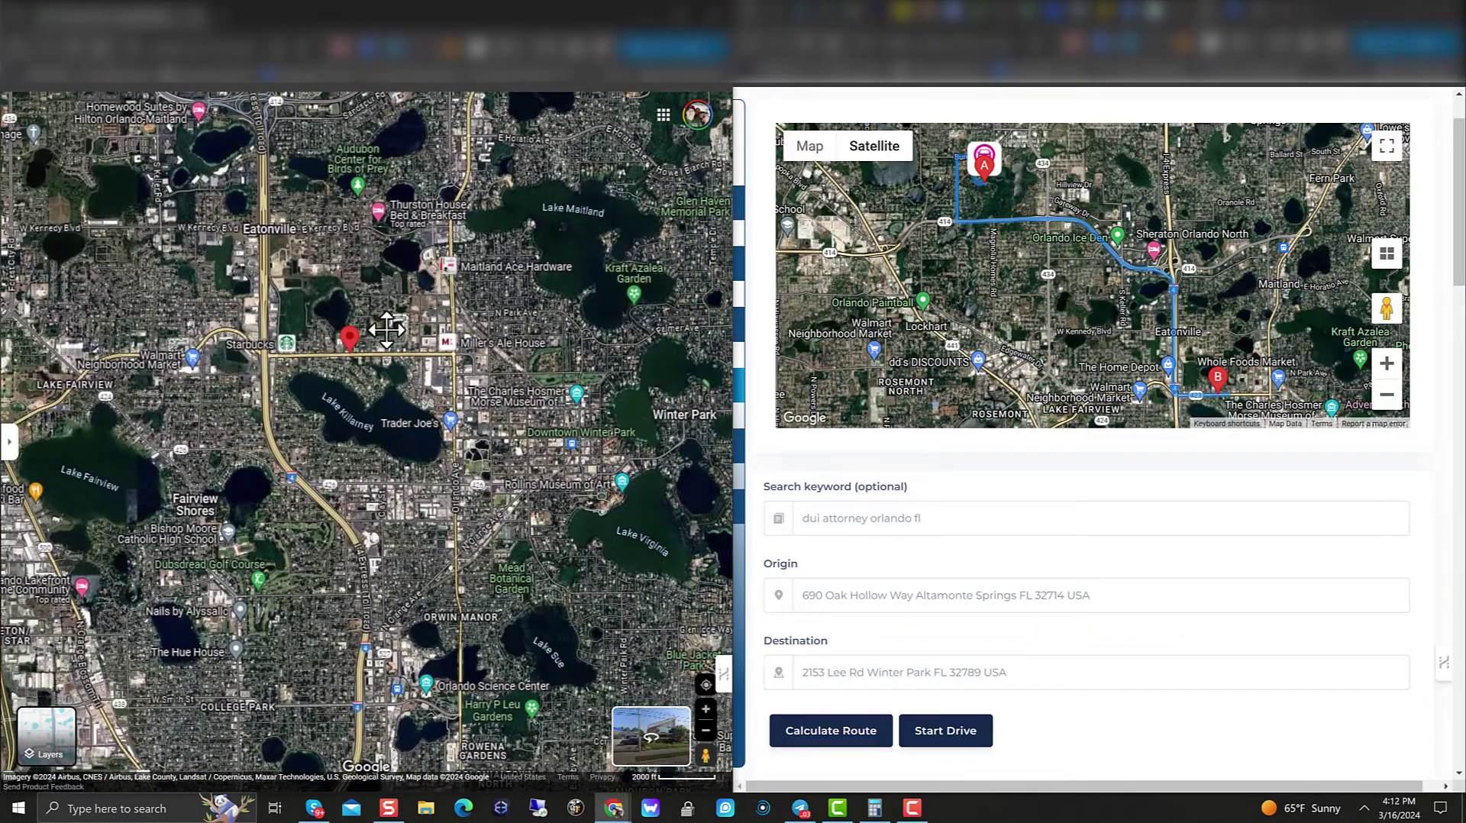
pyautogui.scroll(3, 473, 386)
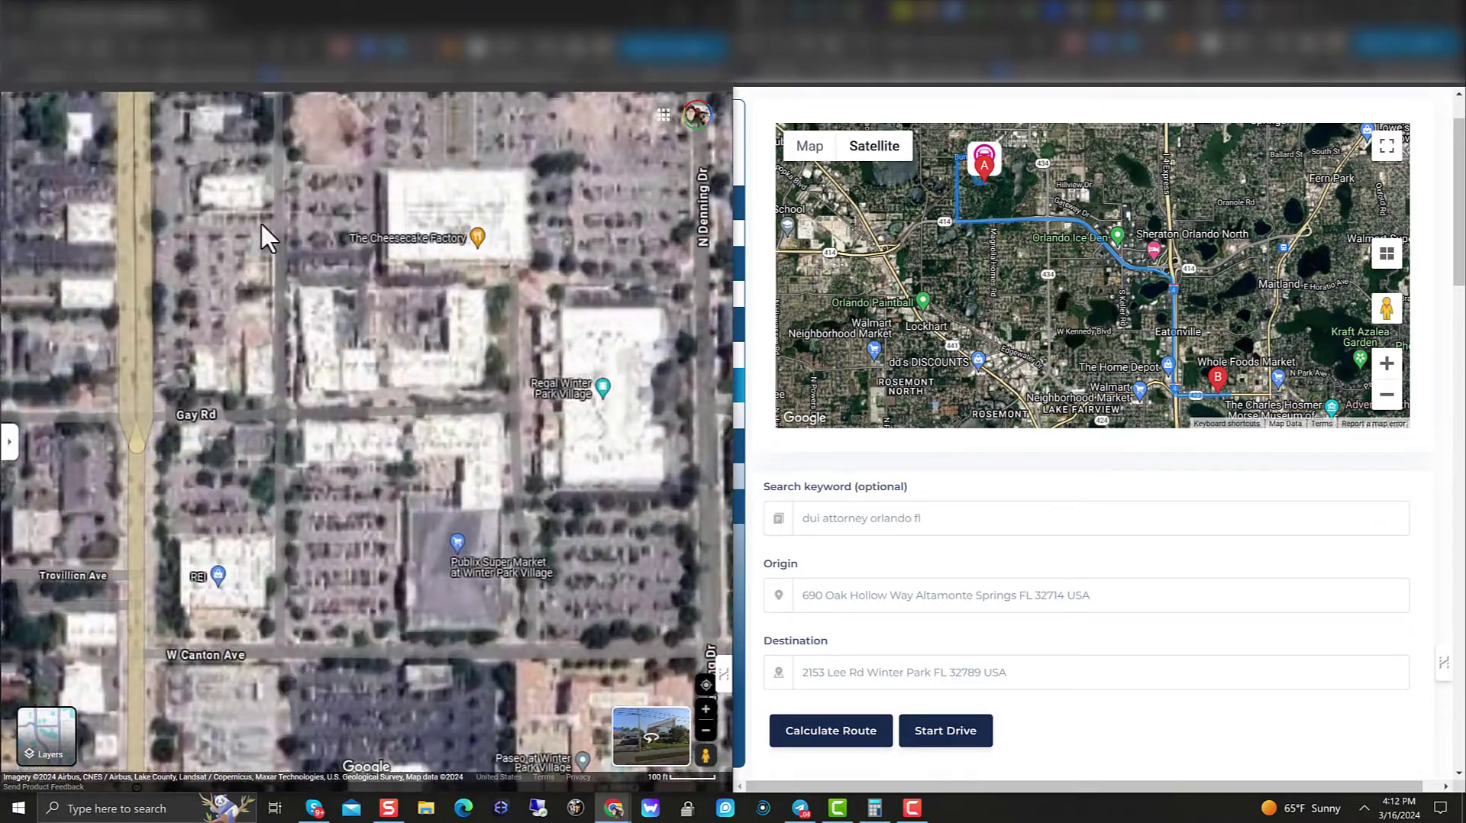
pyautogui.scroll(-2, 262, 235)
pyautogui.scroll(3, 302, 600)
pyautogui.moveTo(302, 600); pyautogui.dragTo(118, 742)
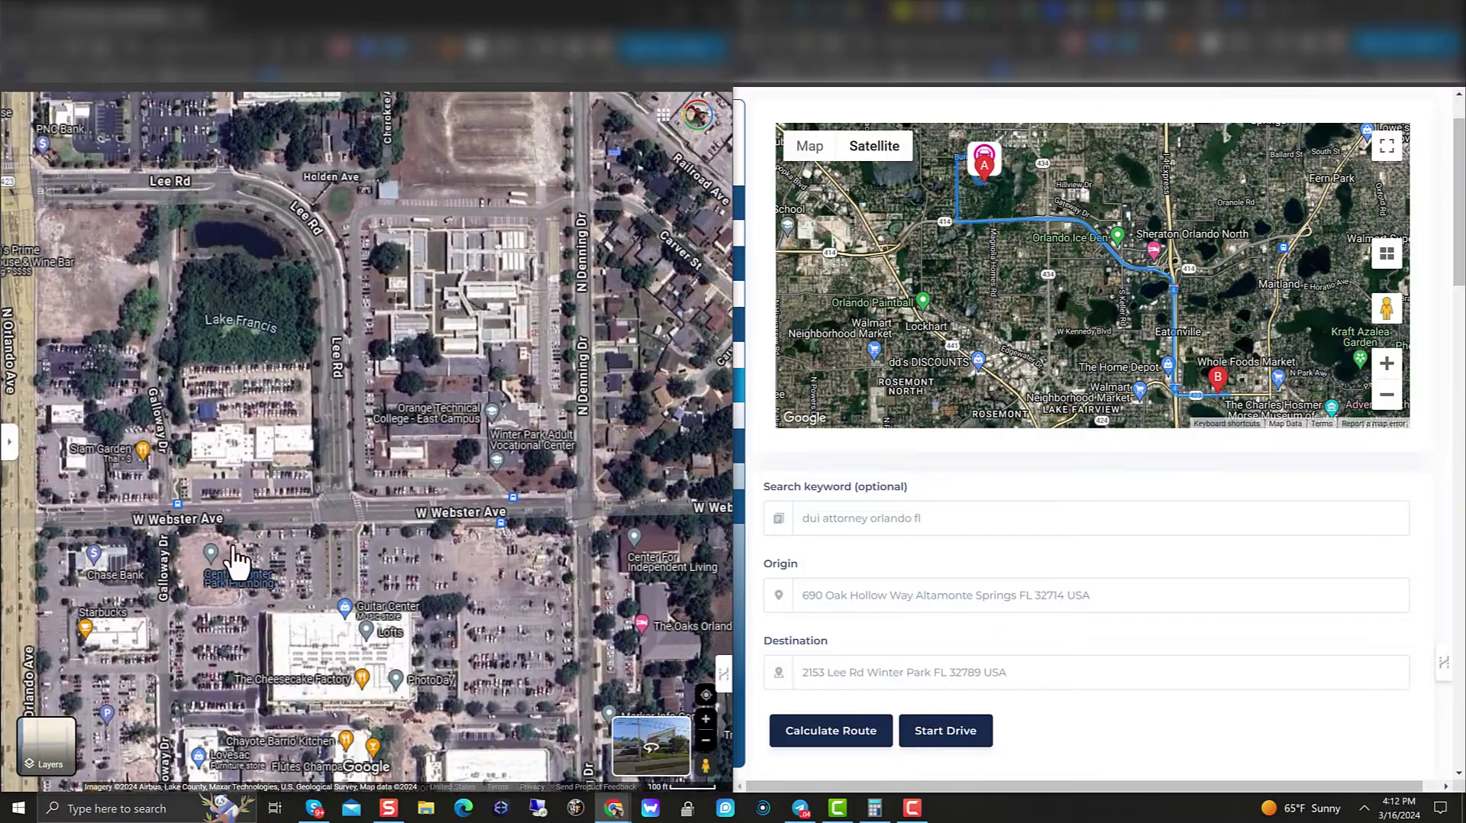
pyautogui.moveTo(413, 515); pyautogui.dragTo(364, 653)
pyautogui.scroll(1, 413, 502)
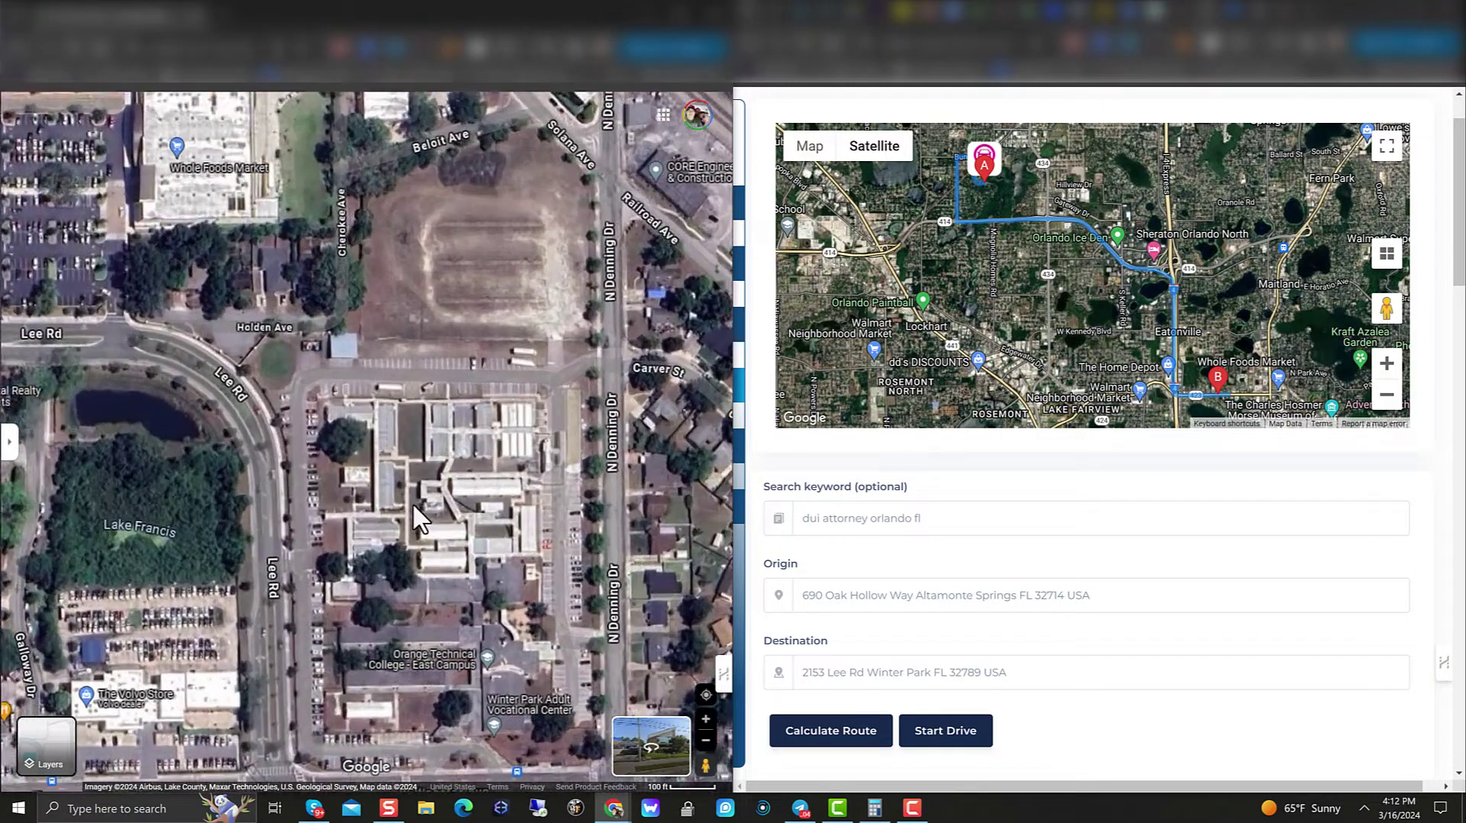
pyautogui.moveTo(337, 452); pyautogui.dragTo(578, 560)
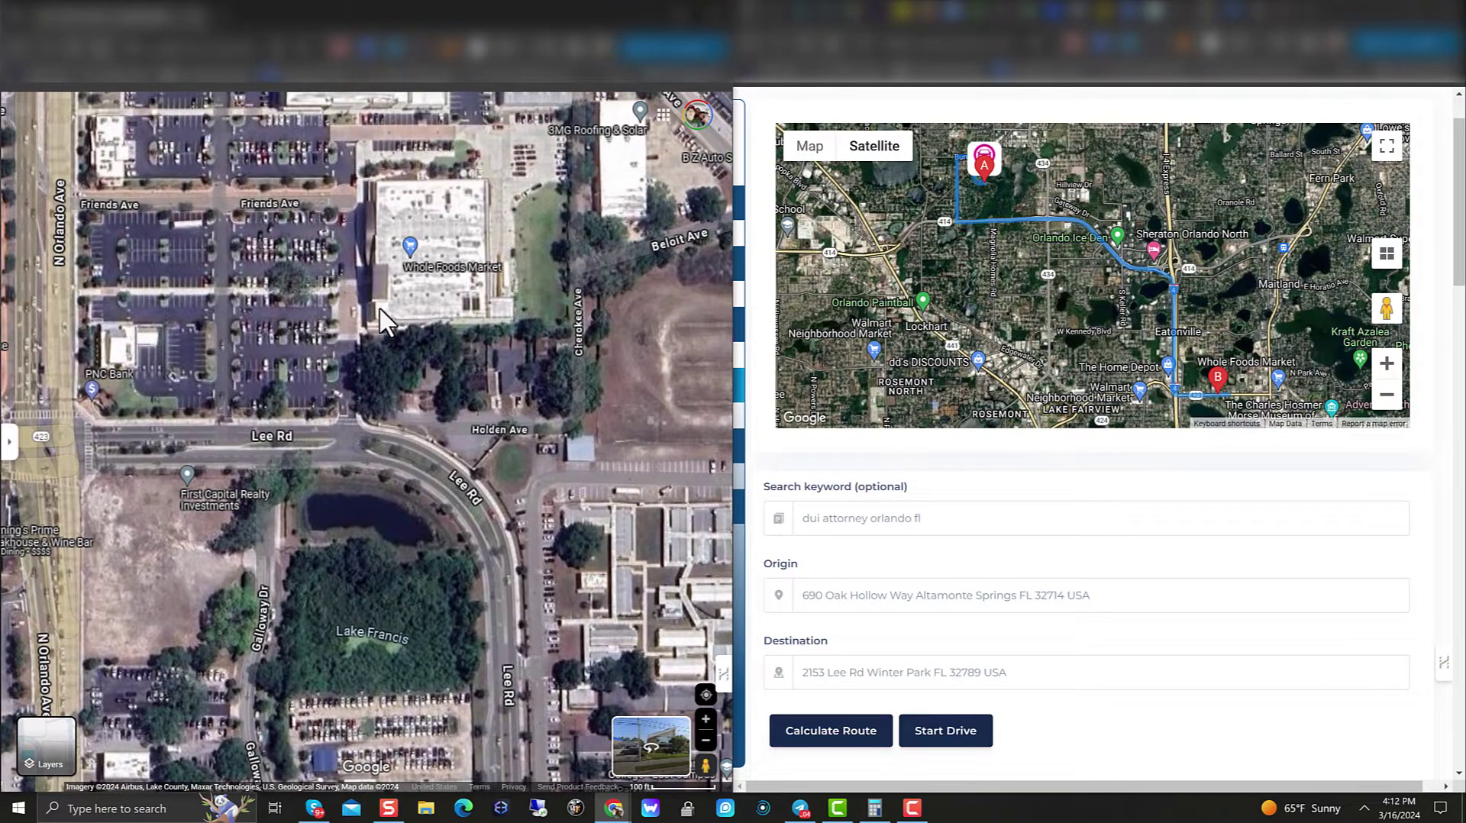
pyautogui.moveTo(384, 321); pyautogui.dragTo(164, 344)
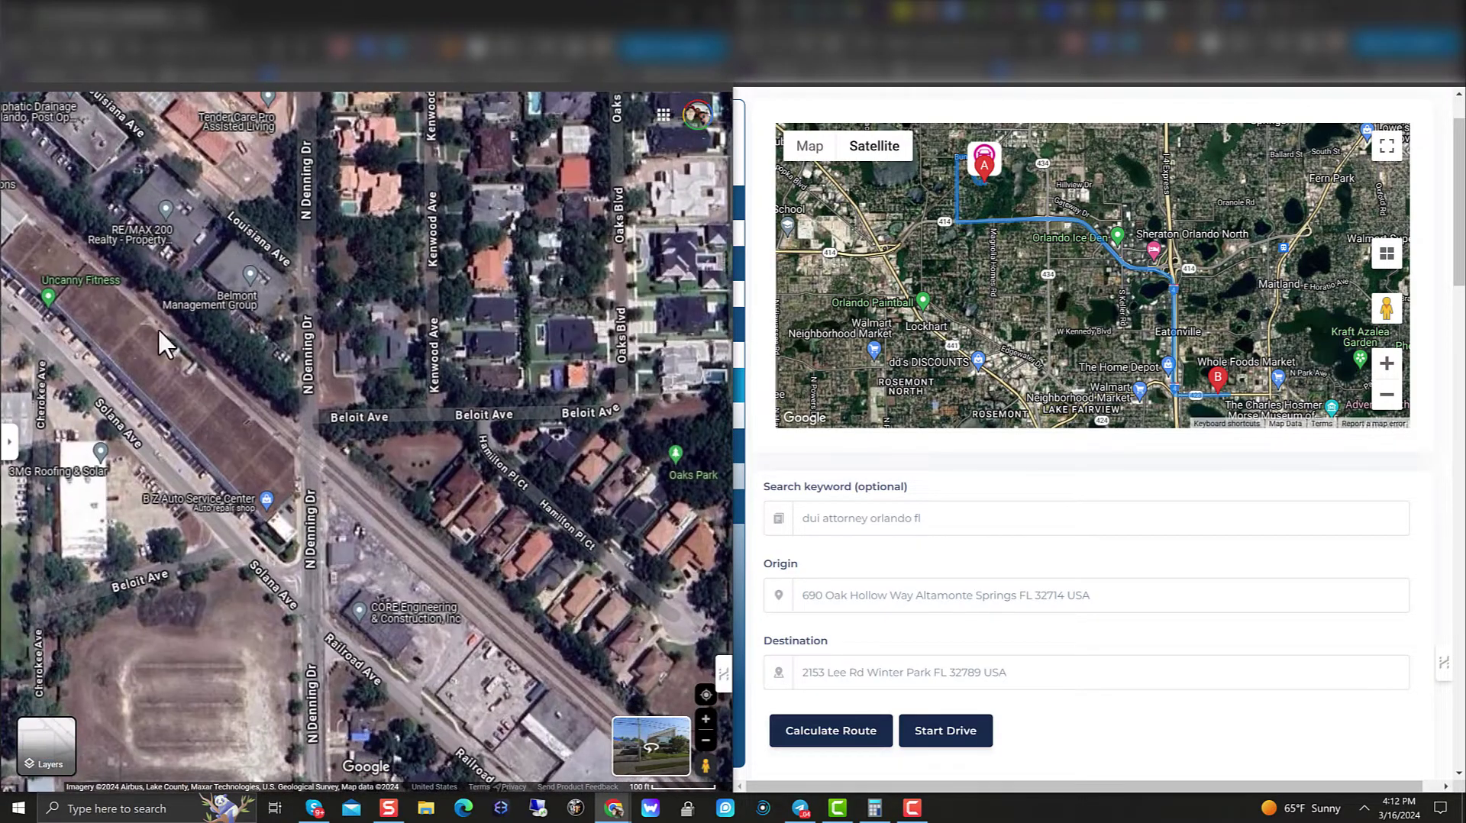
pyautogui.moveTo(565, 321); pyautogui.dragTo(463, 415)
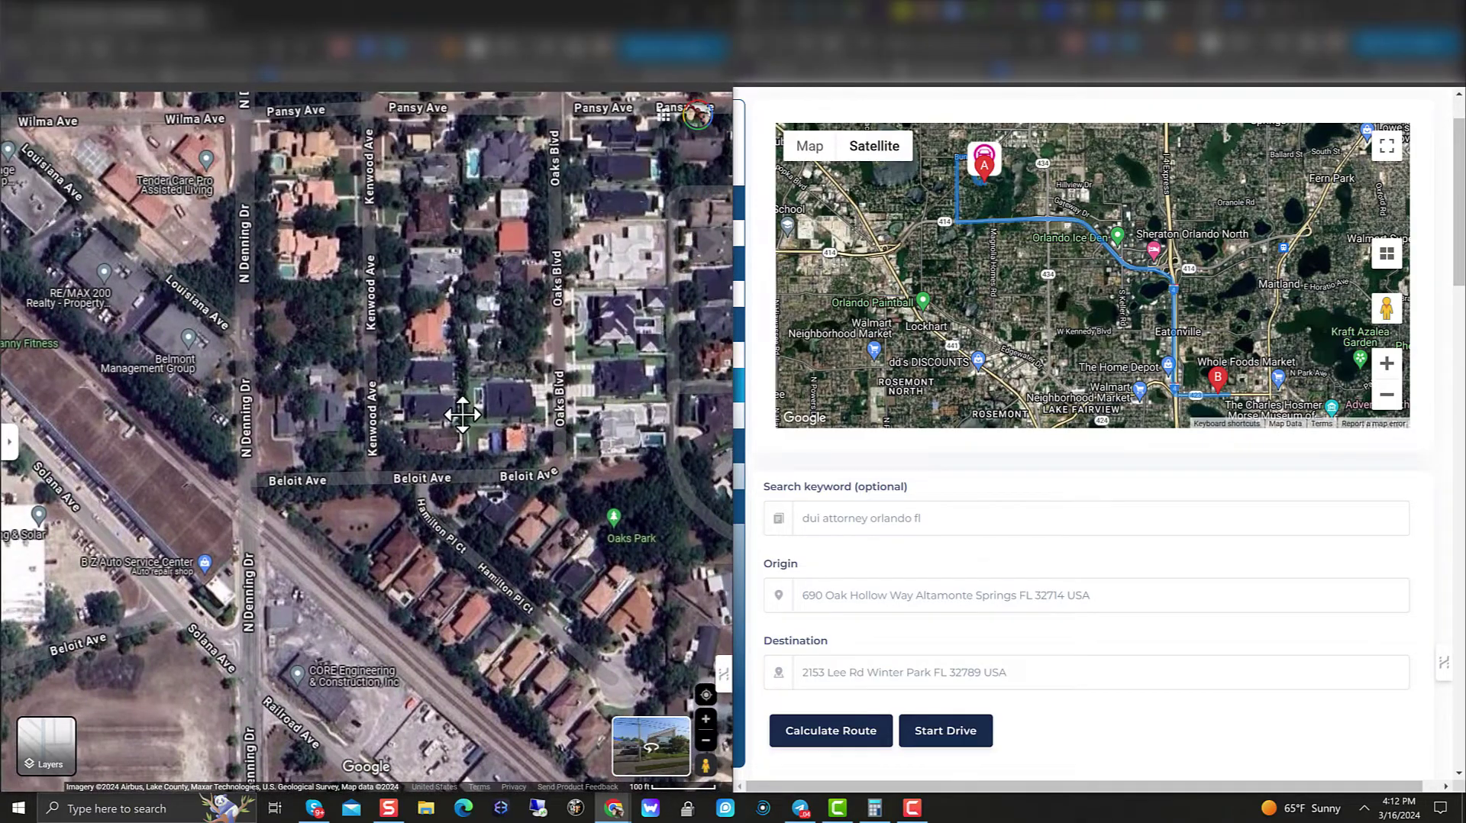
pyautogui.scroll(2, 427, 553)
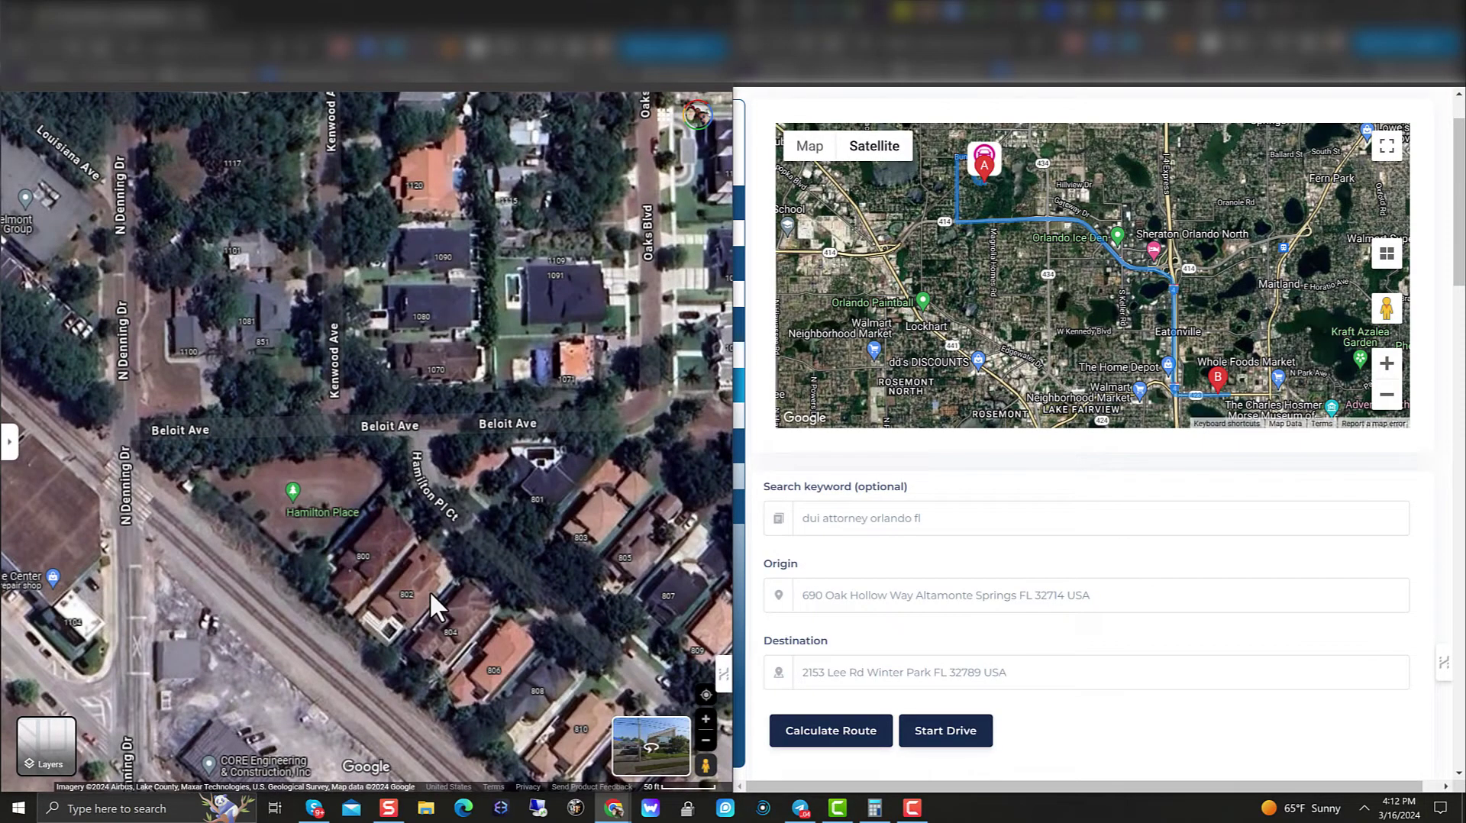
pyautogui.tripleClick(1131, 595)
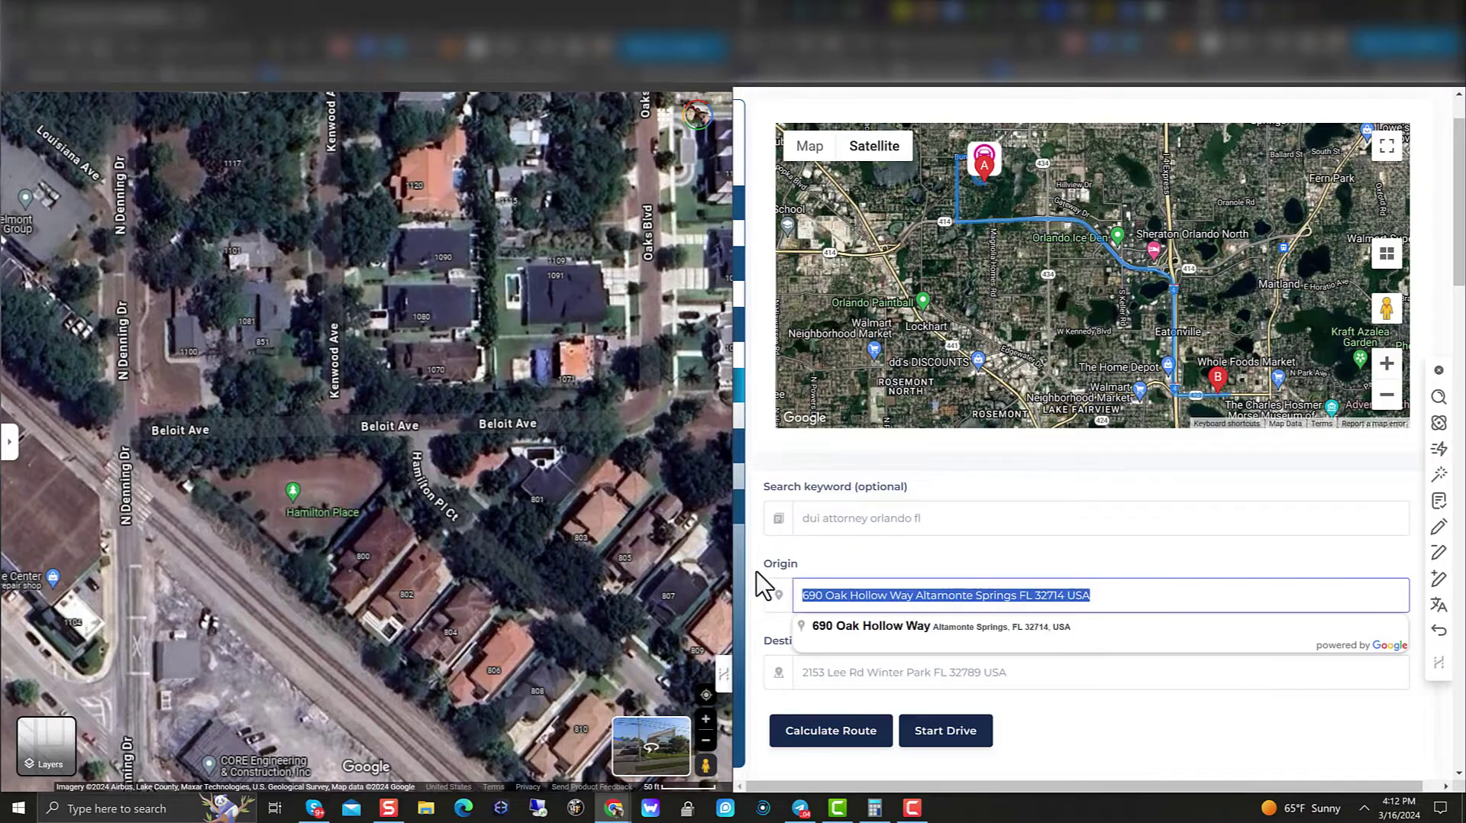
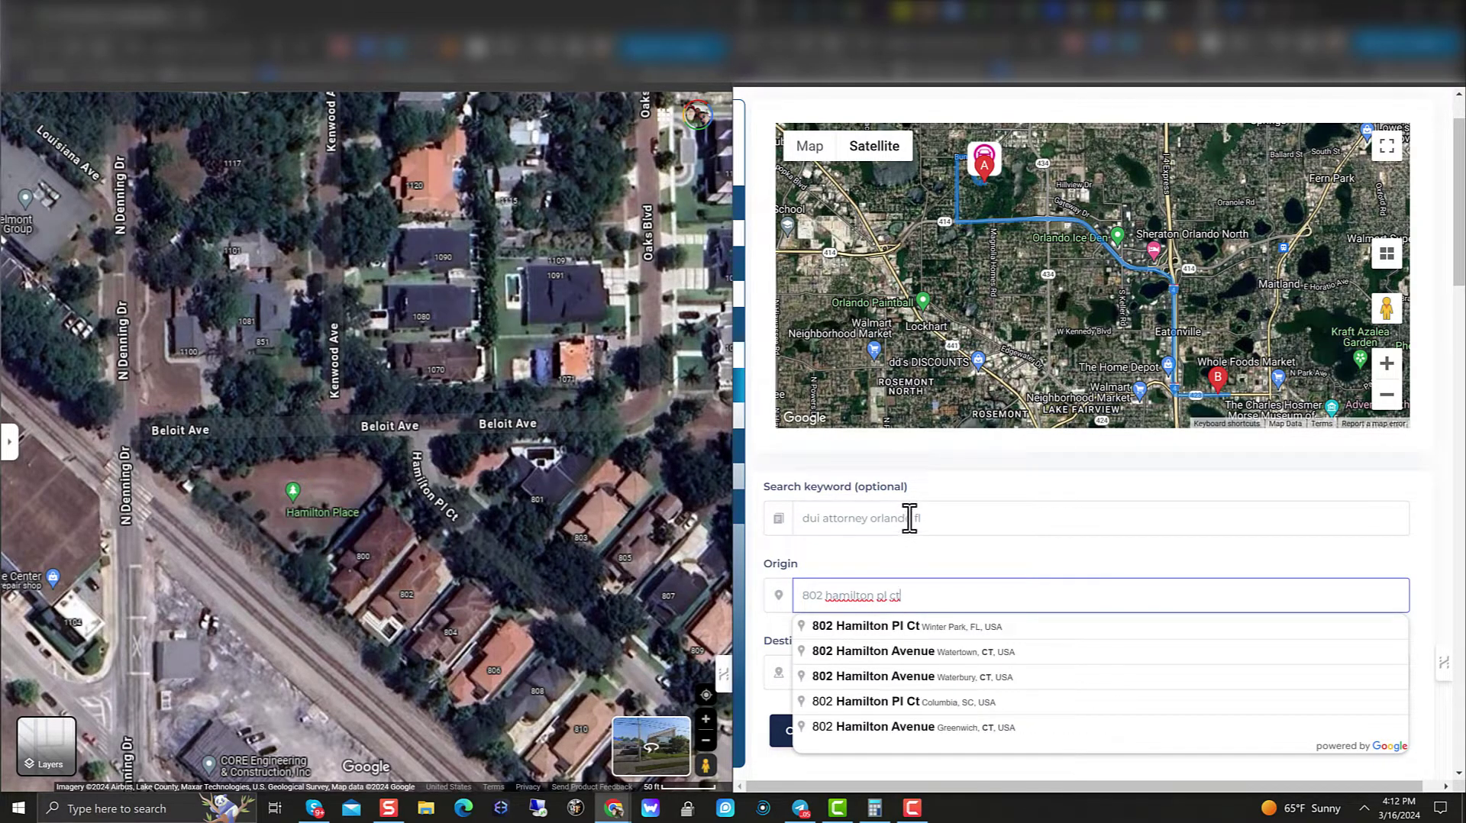
pyautogui.click(907, 630)
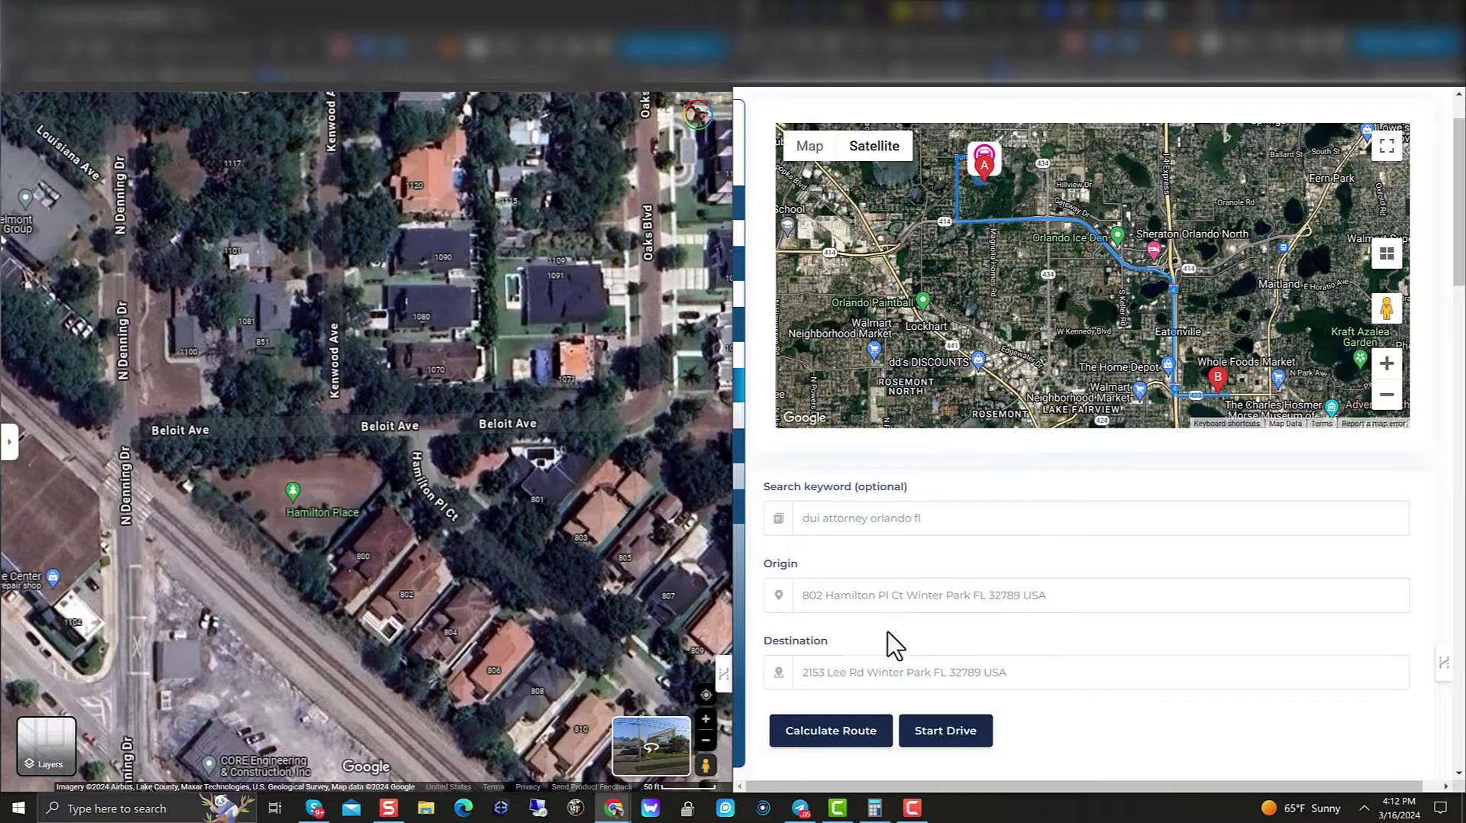
pyautogui.click(862, 740)
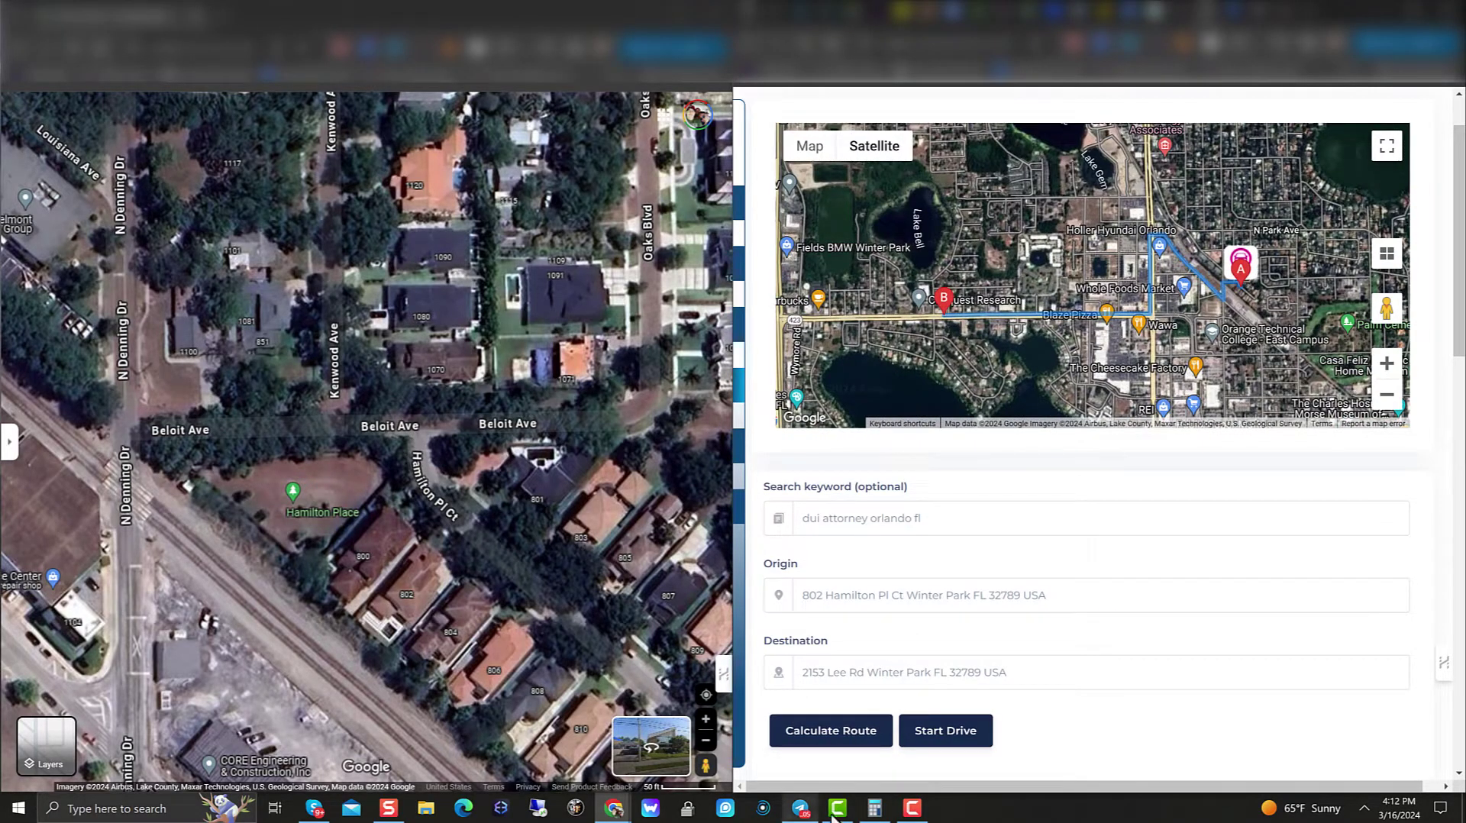
pyautogui.click(955, 733)
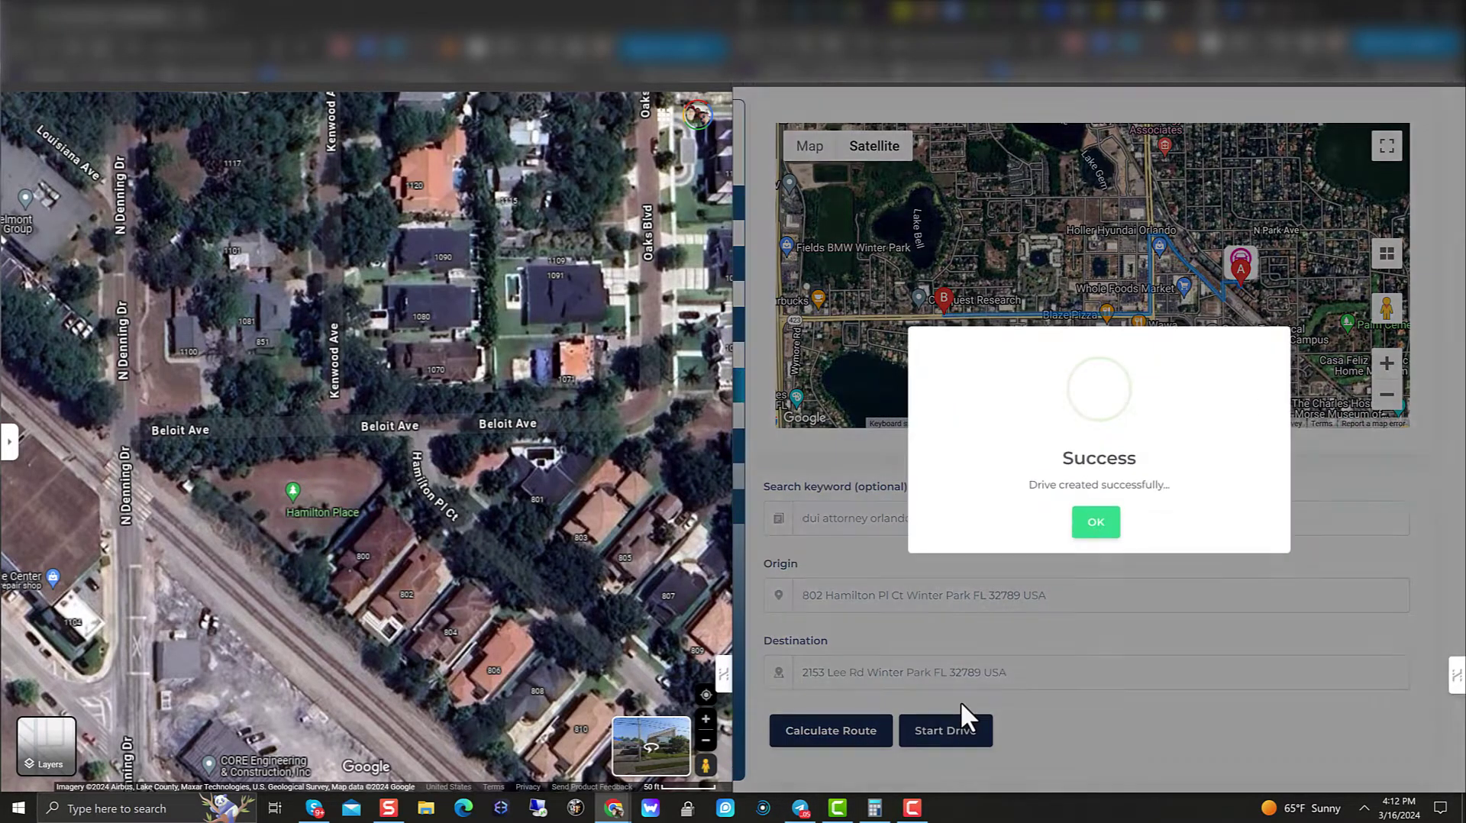
pyautogui.click(1100, 524)
pyautogui.scroll(-5, 419, 466)
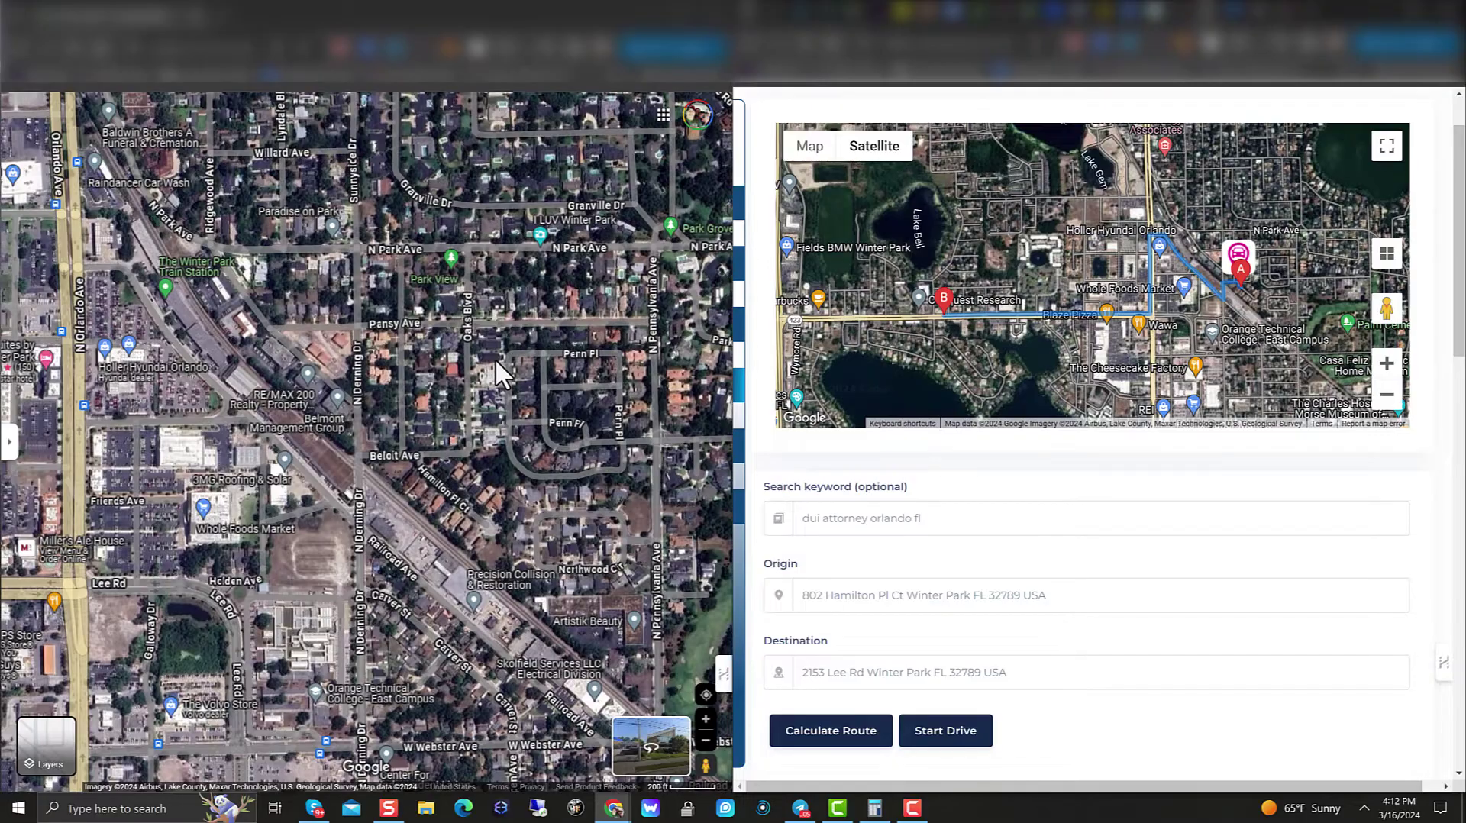
# Step: Zoom the satellite map in on house 730 near the golf course
pyautogui.moveTo(496, 362); pyautogui.dragTo(412, 305)
pyautogui.scroll(4, 414, 520)
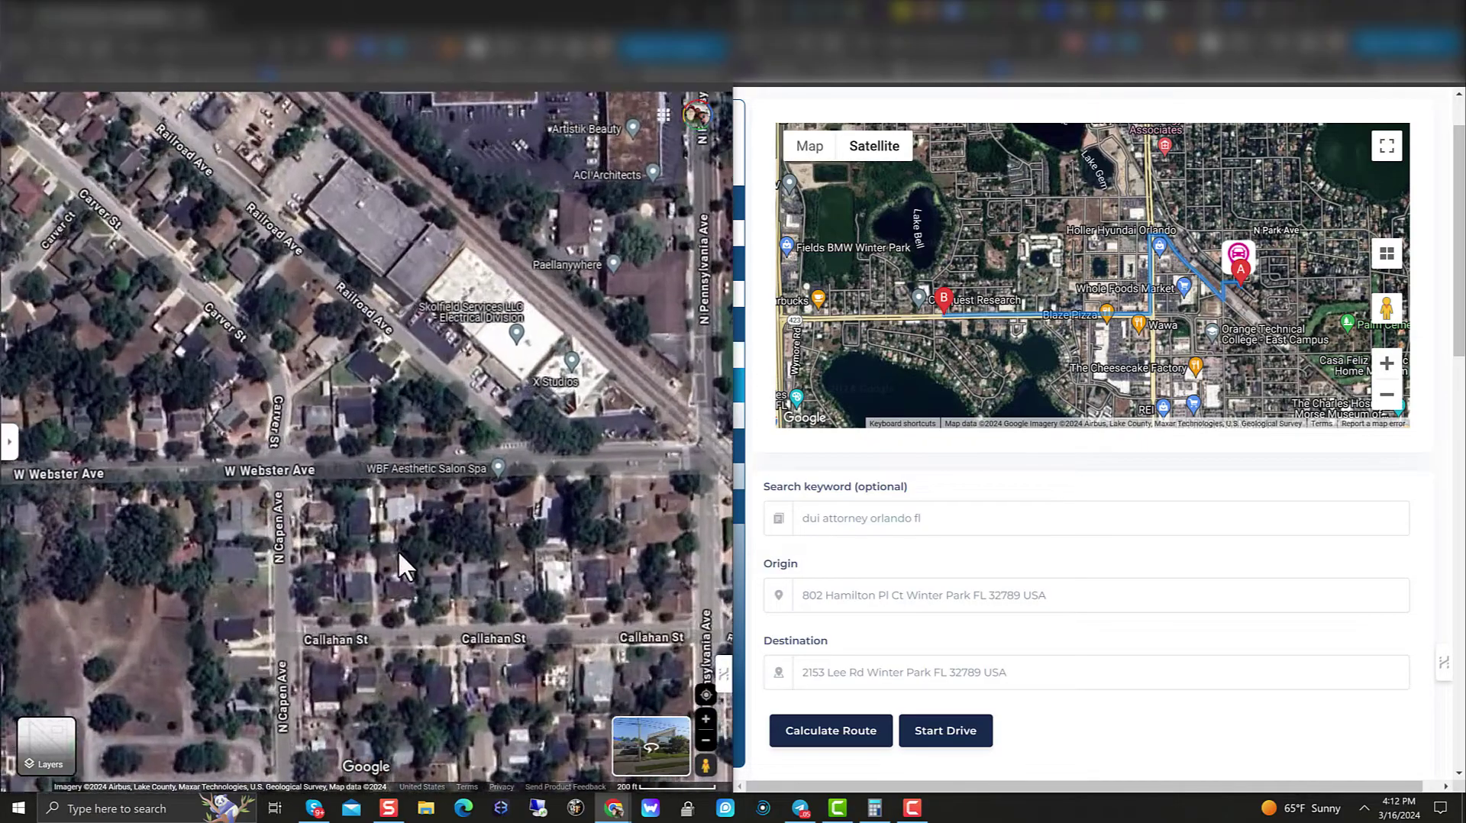
pyautogui.scroll(3, 397, 550)
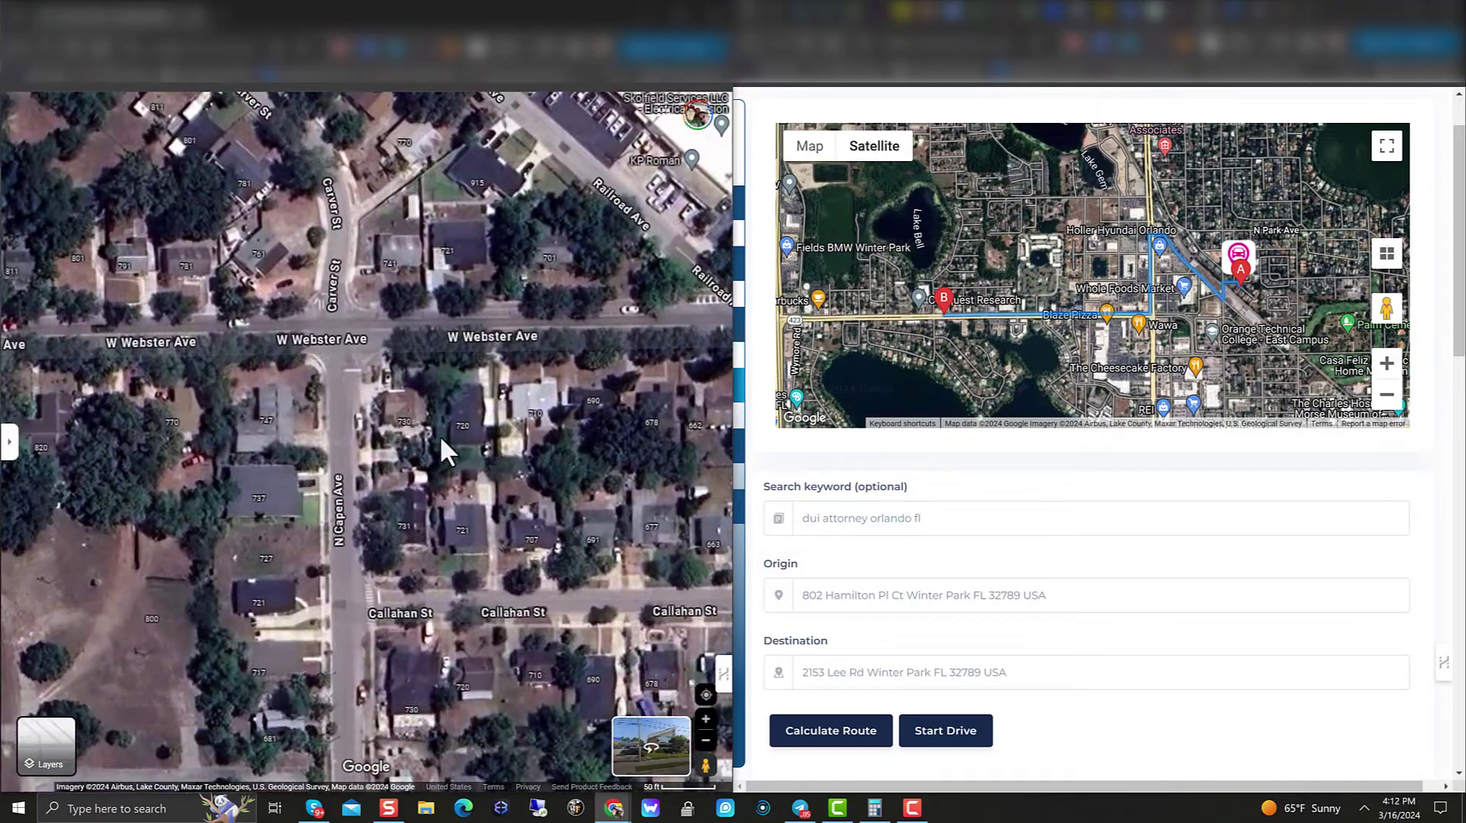
pyautogui.scroll(1, 419, 442)
pyautogui.moveTo(379, 457); pyautogui.dragTo(431, 450)
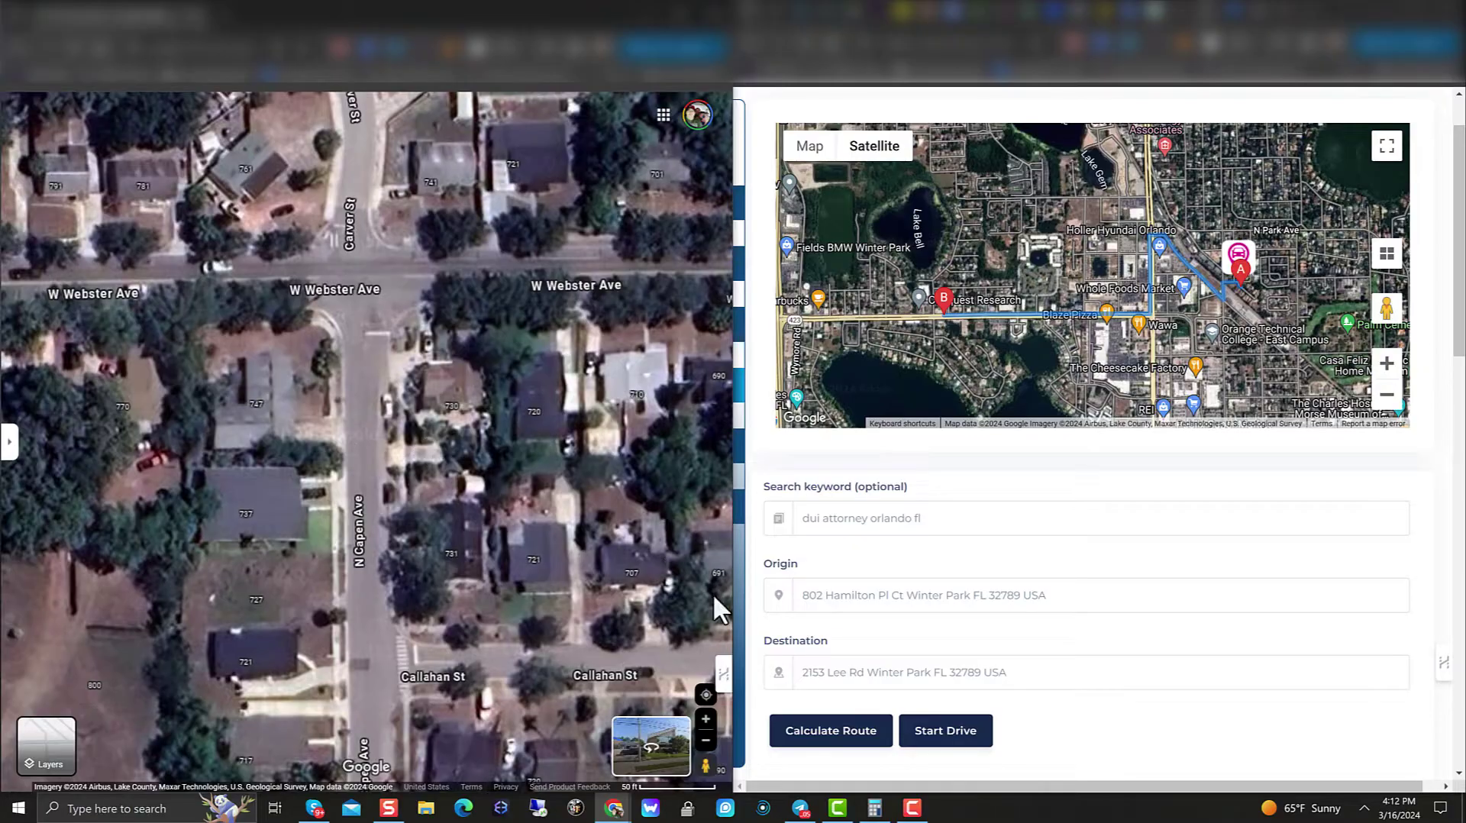
pyautogui.tripleClick(981, 598)
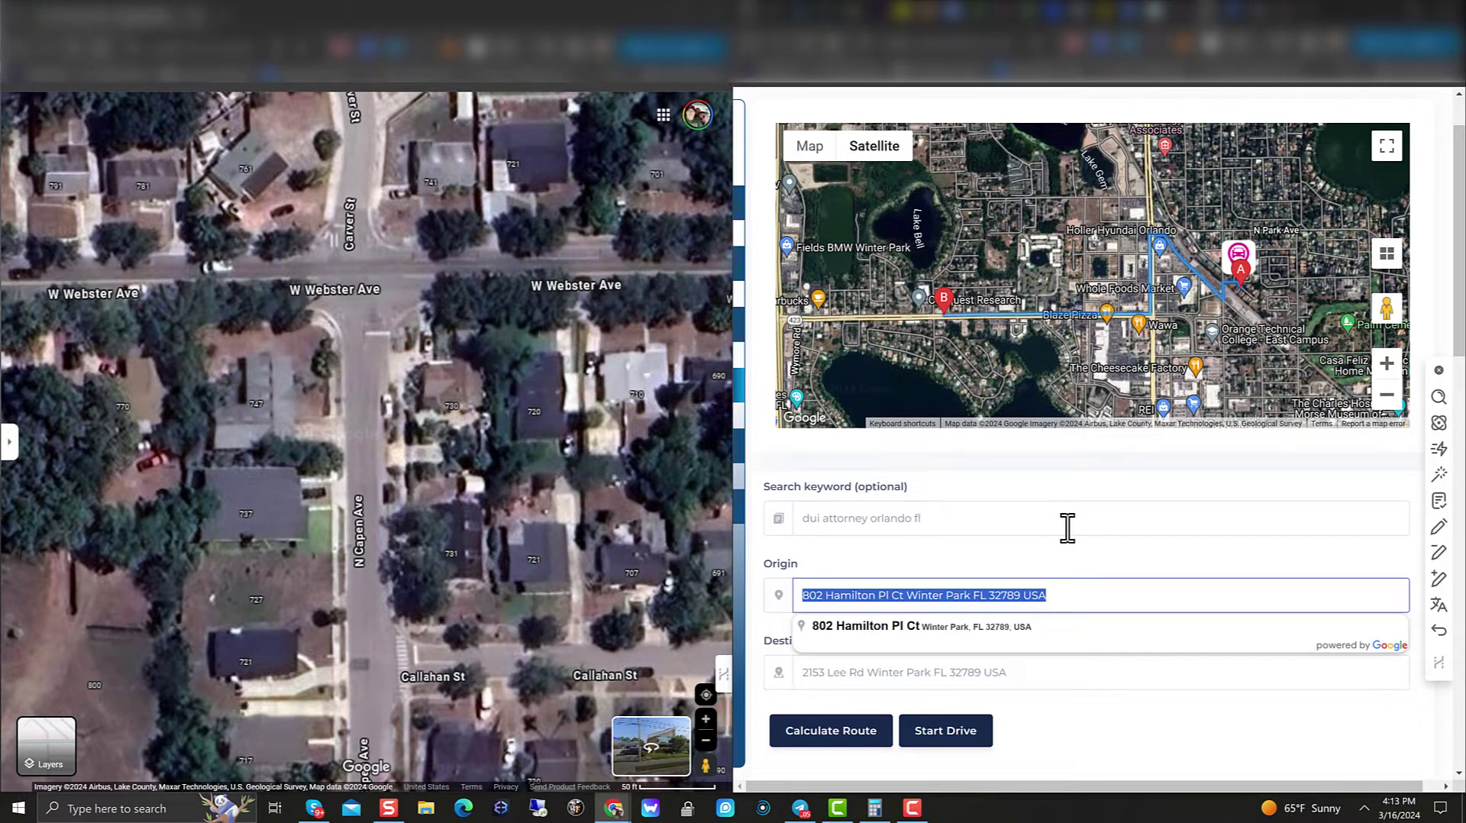
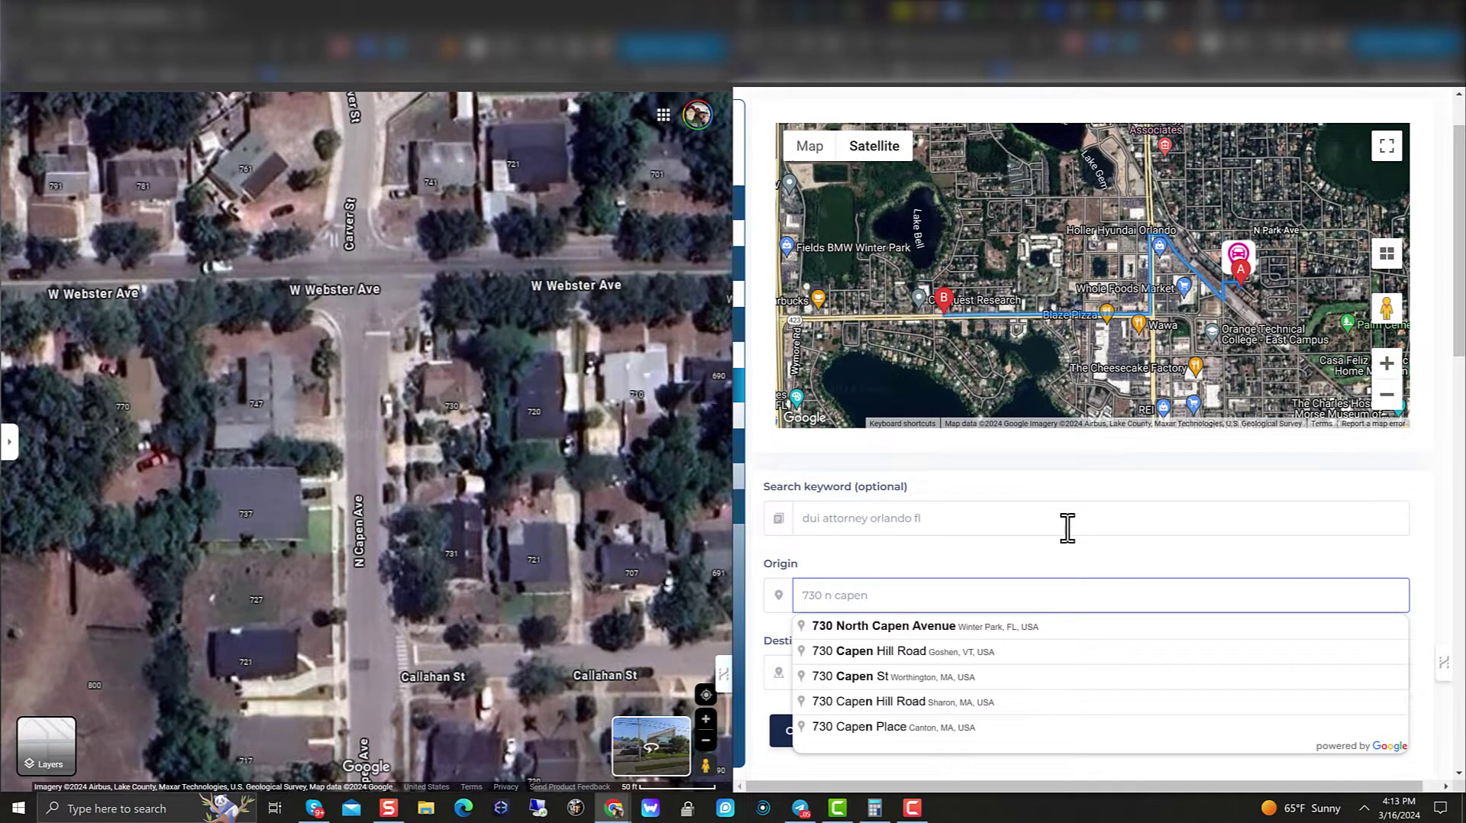
pyautogui.click(945, 633)
pyautogui.click(840, 736)
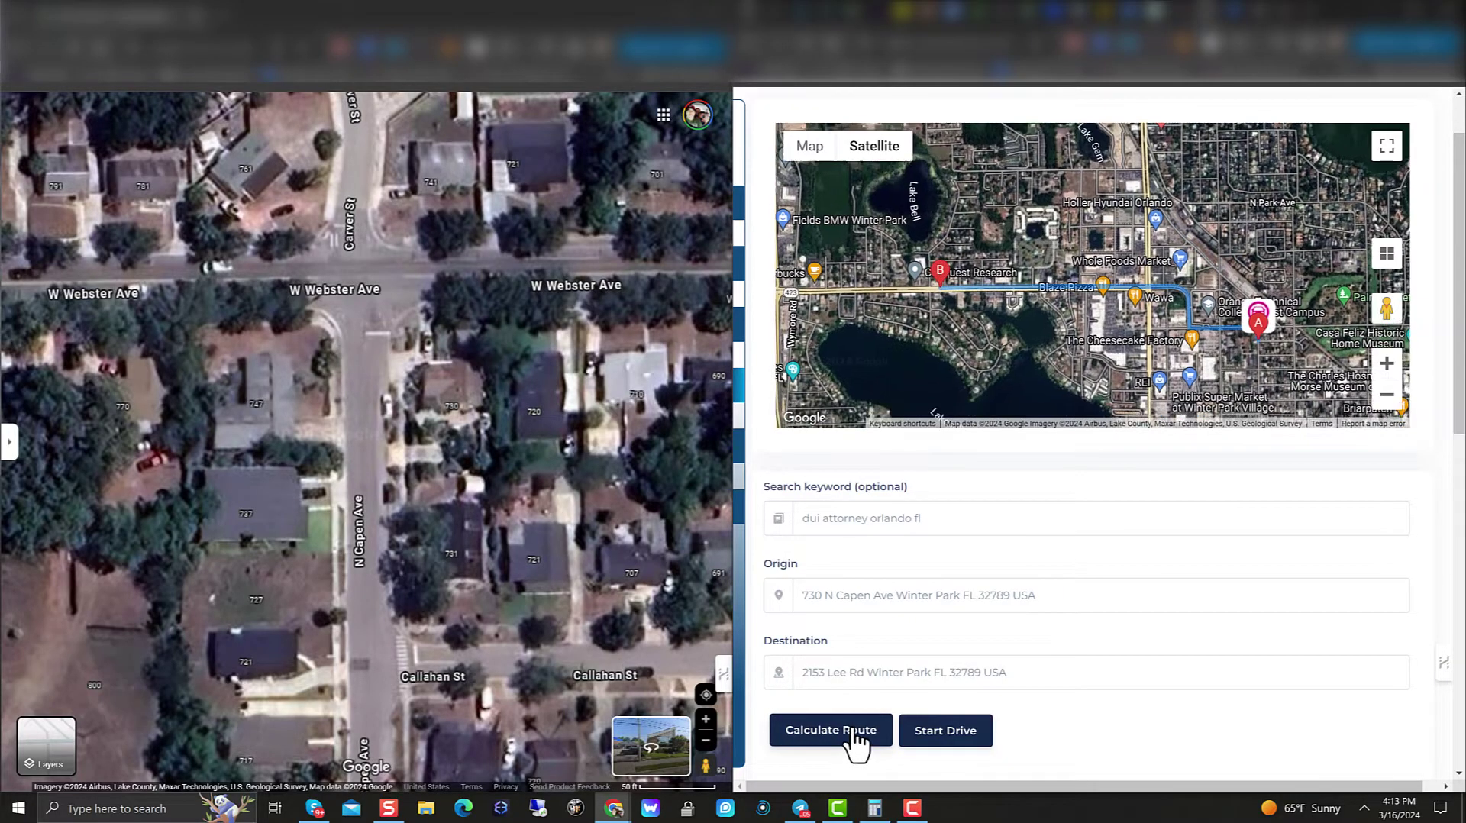
pyautogui.click(990, 733)
pyautogui.click(1100, 529)
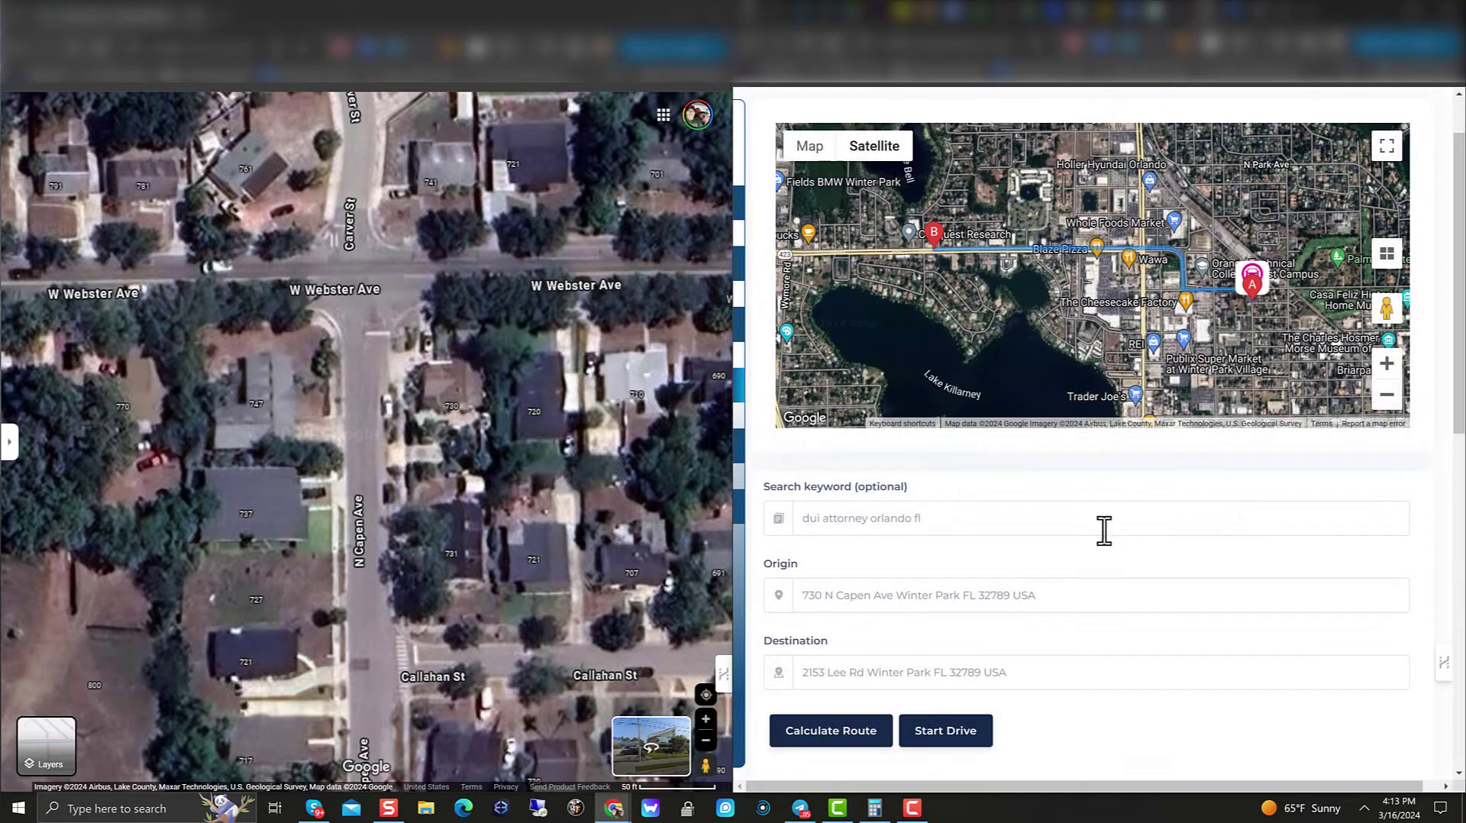
pyautogui.scroll(-10, 375, 461)
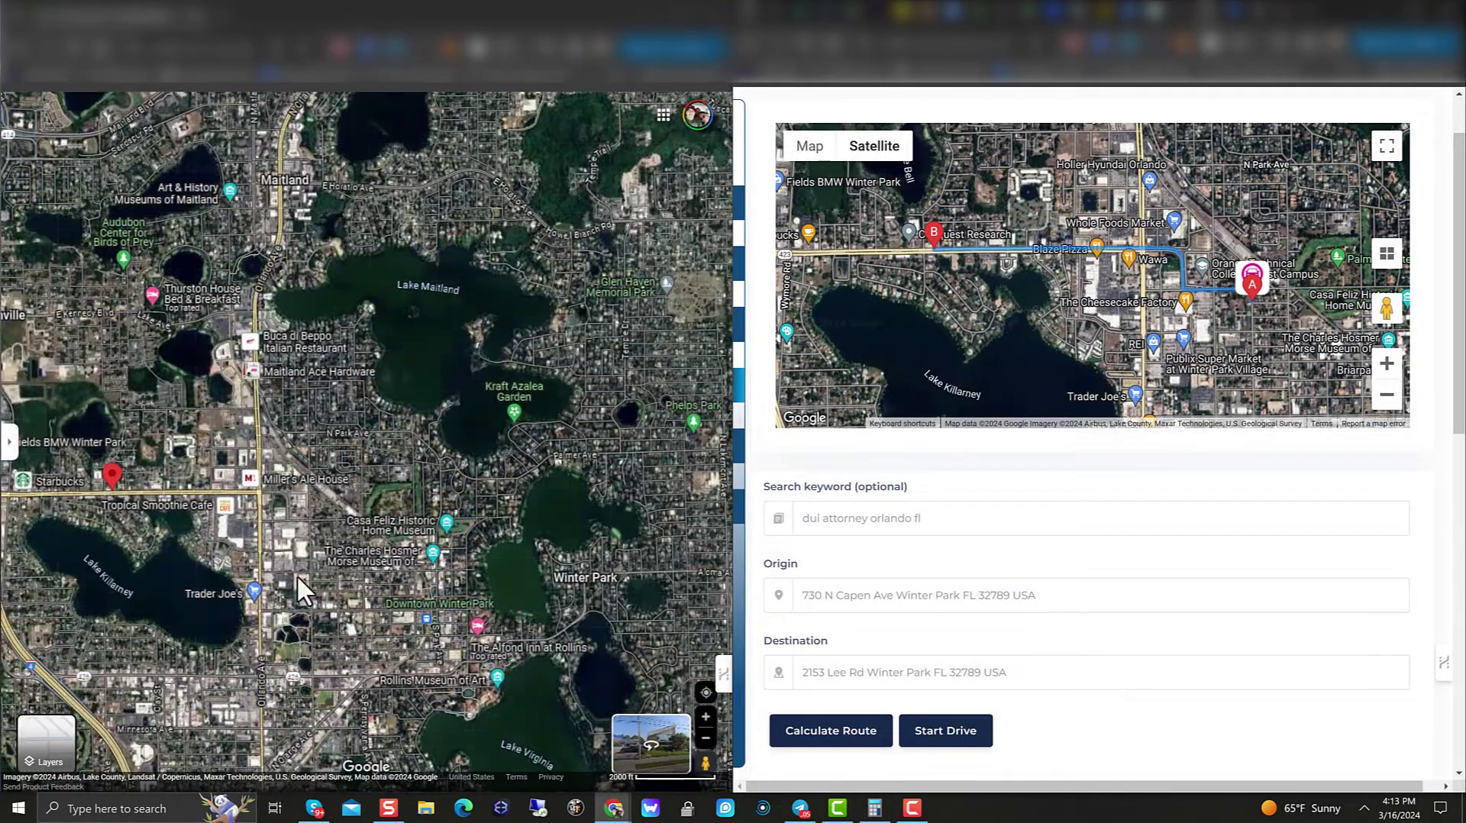
pyautogui.moveTo(296, 574); pyautogui.dragTo(602, 278)
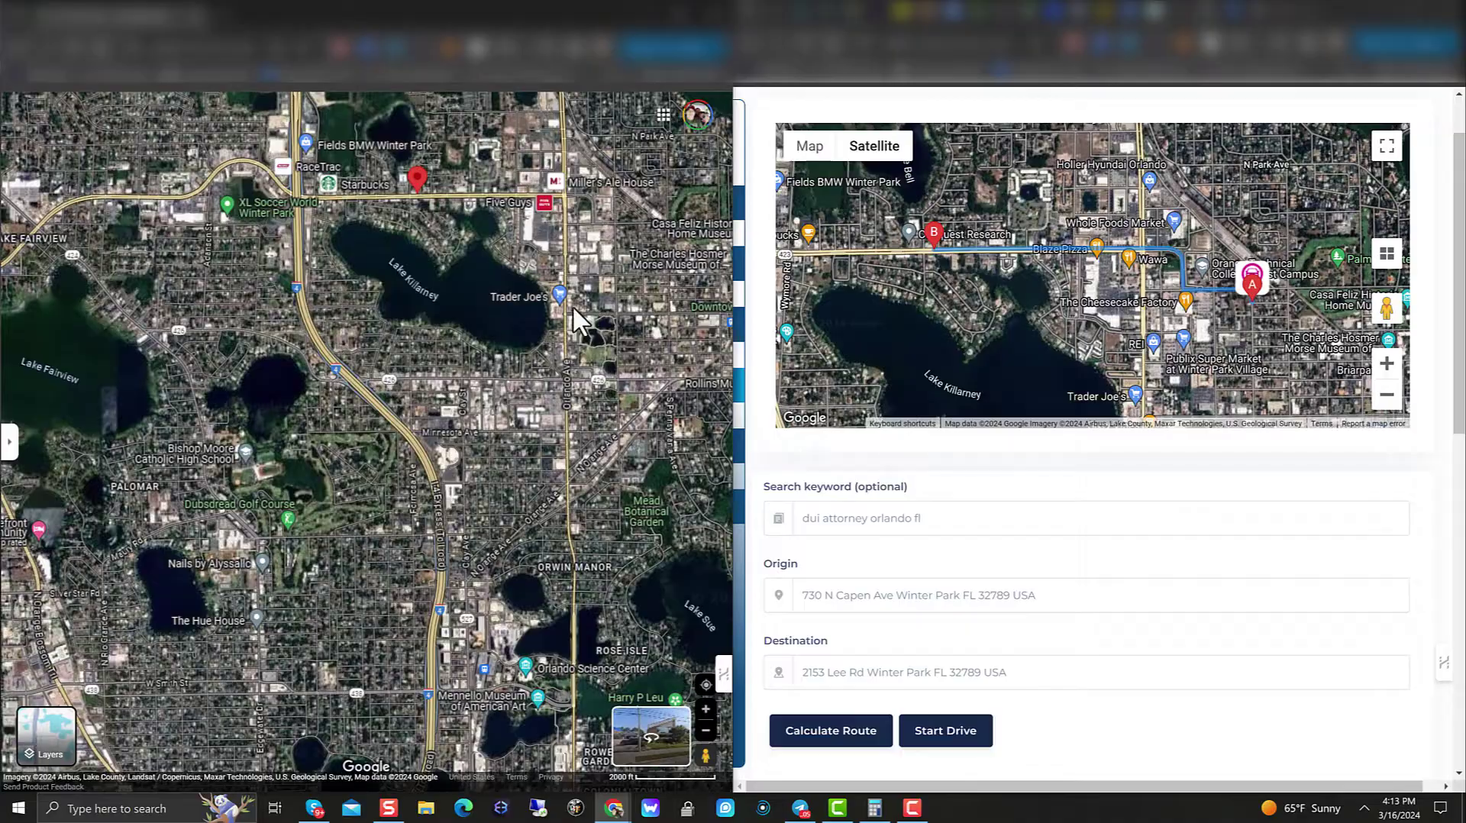
pyautogui.moveTo(480, 308); pyautogui.dragTo(582, 480)
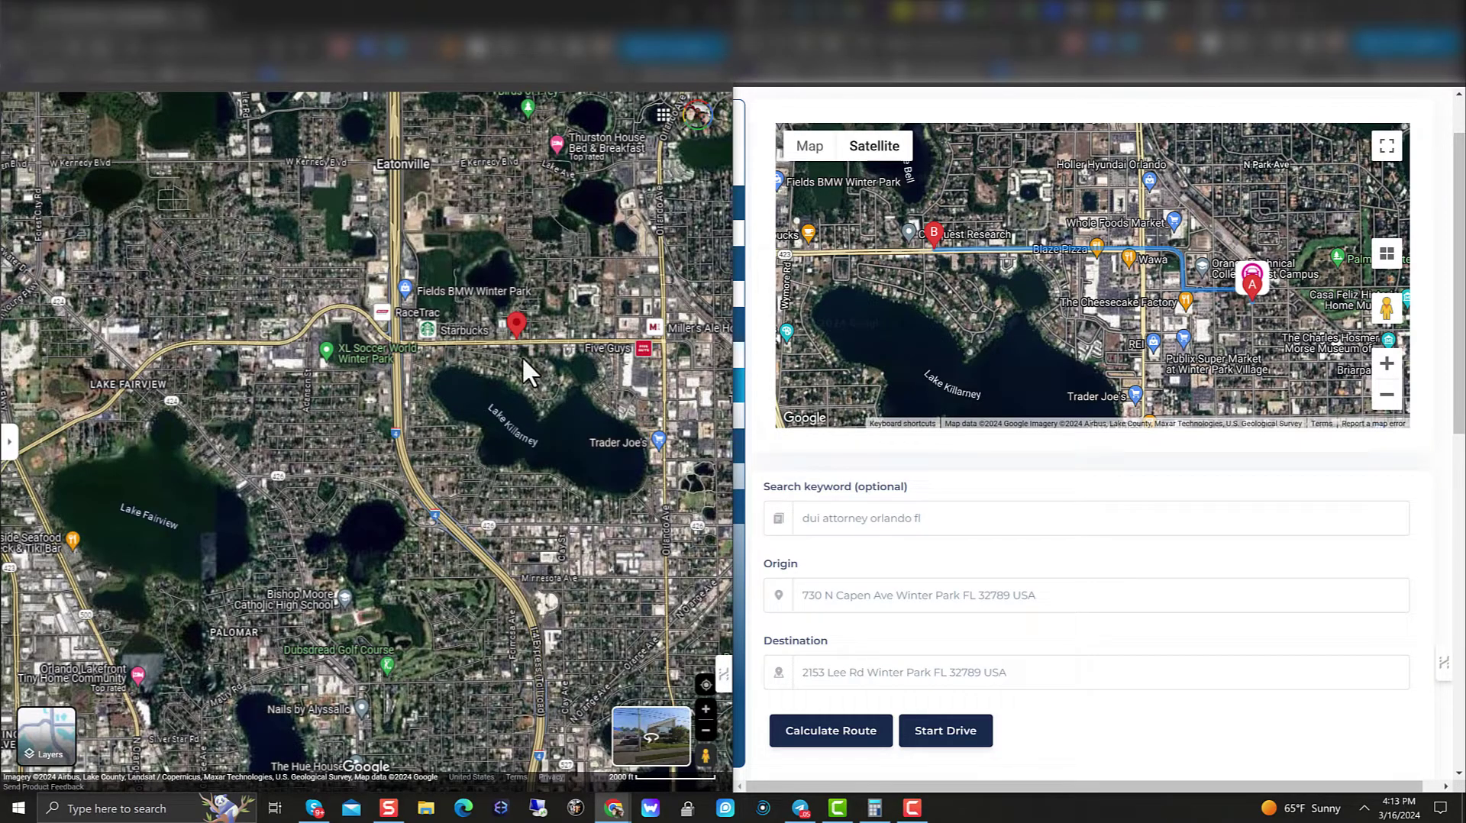
pyautogui.scroll(5, 520, 355)
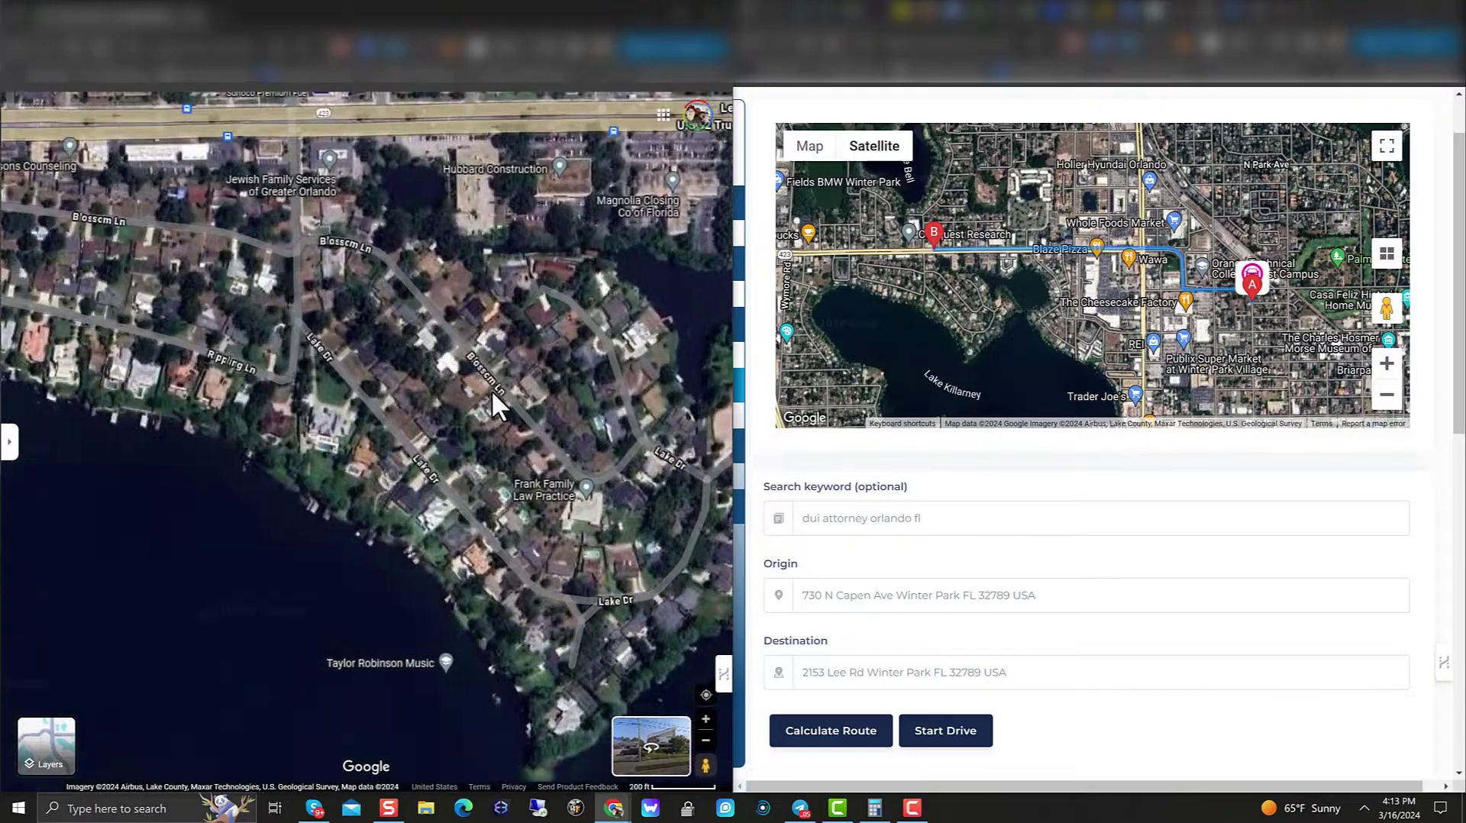
pyautogui.scroll(1, 492, 390)
pyautogui.moveTo(447, 334); pyautogui.dragTo(432, 553)
pyautogui.scroll(1, 455, 497)
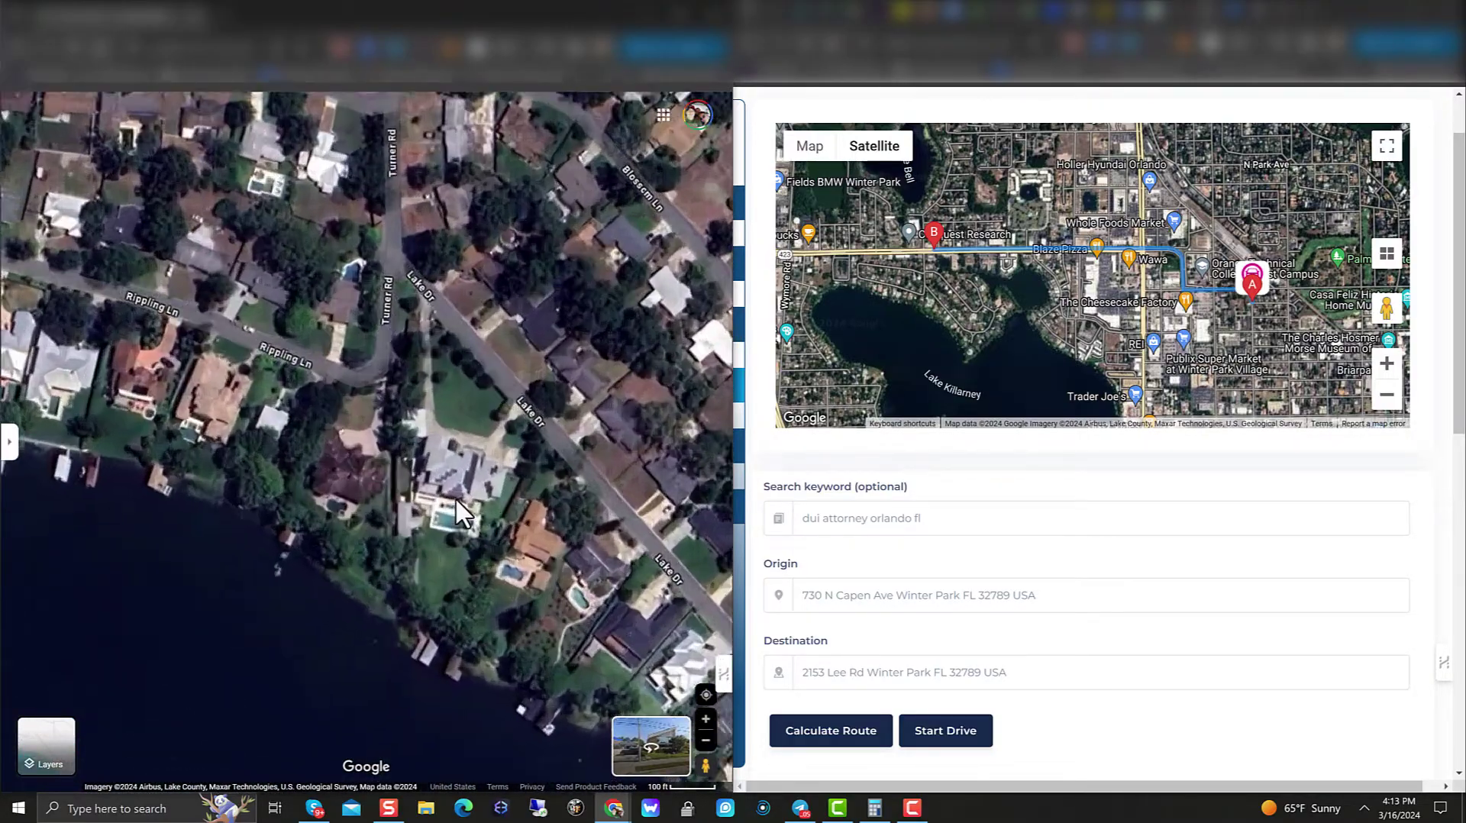
pyautogui.scroll(2, 455, 497)
pyautogui.scroll(2, 481, 458)
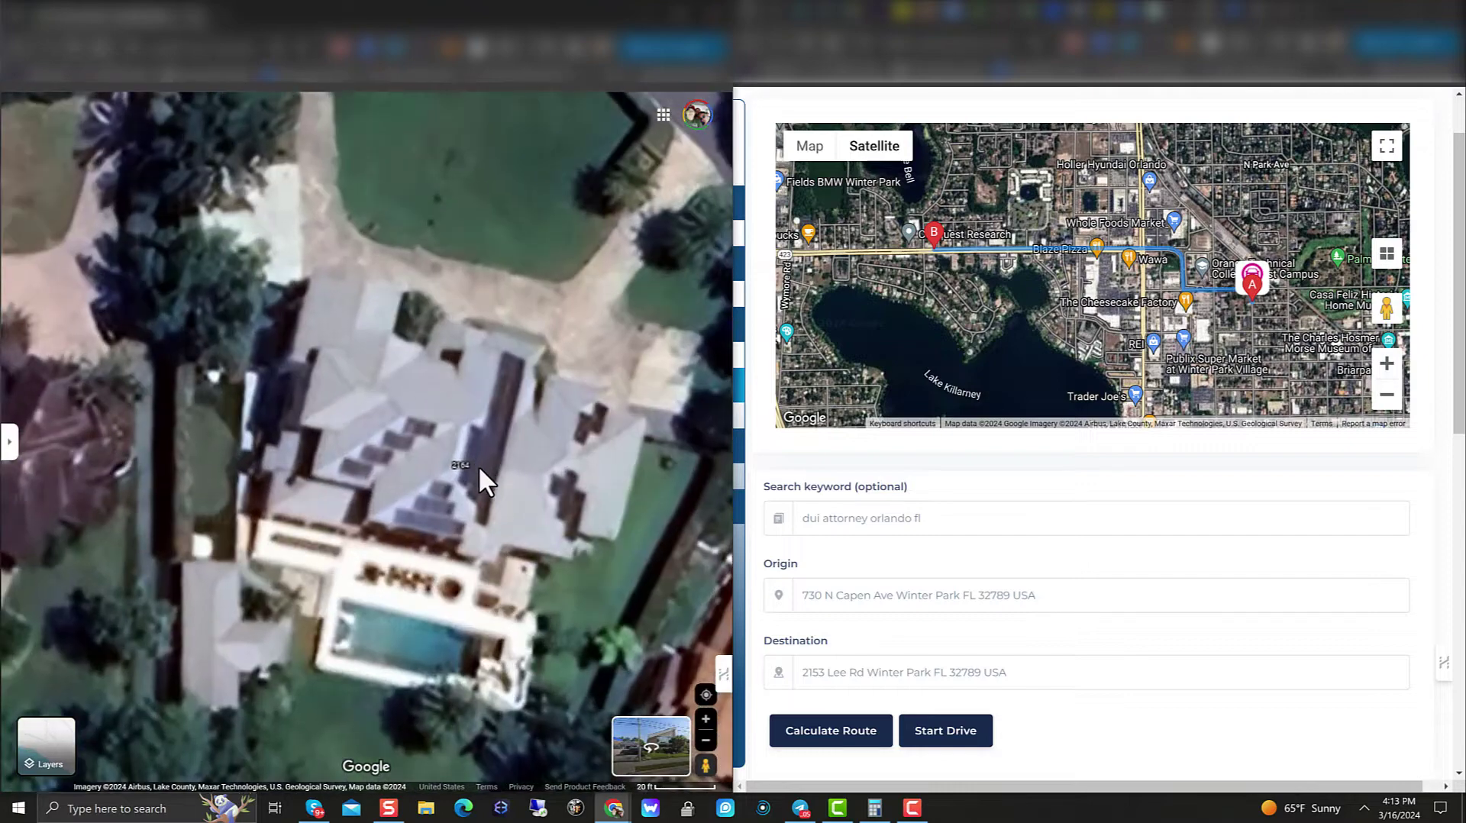
pyautogui.scroll(-2, 478, 465)
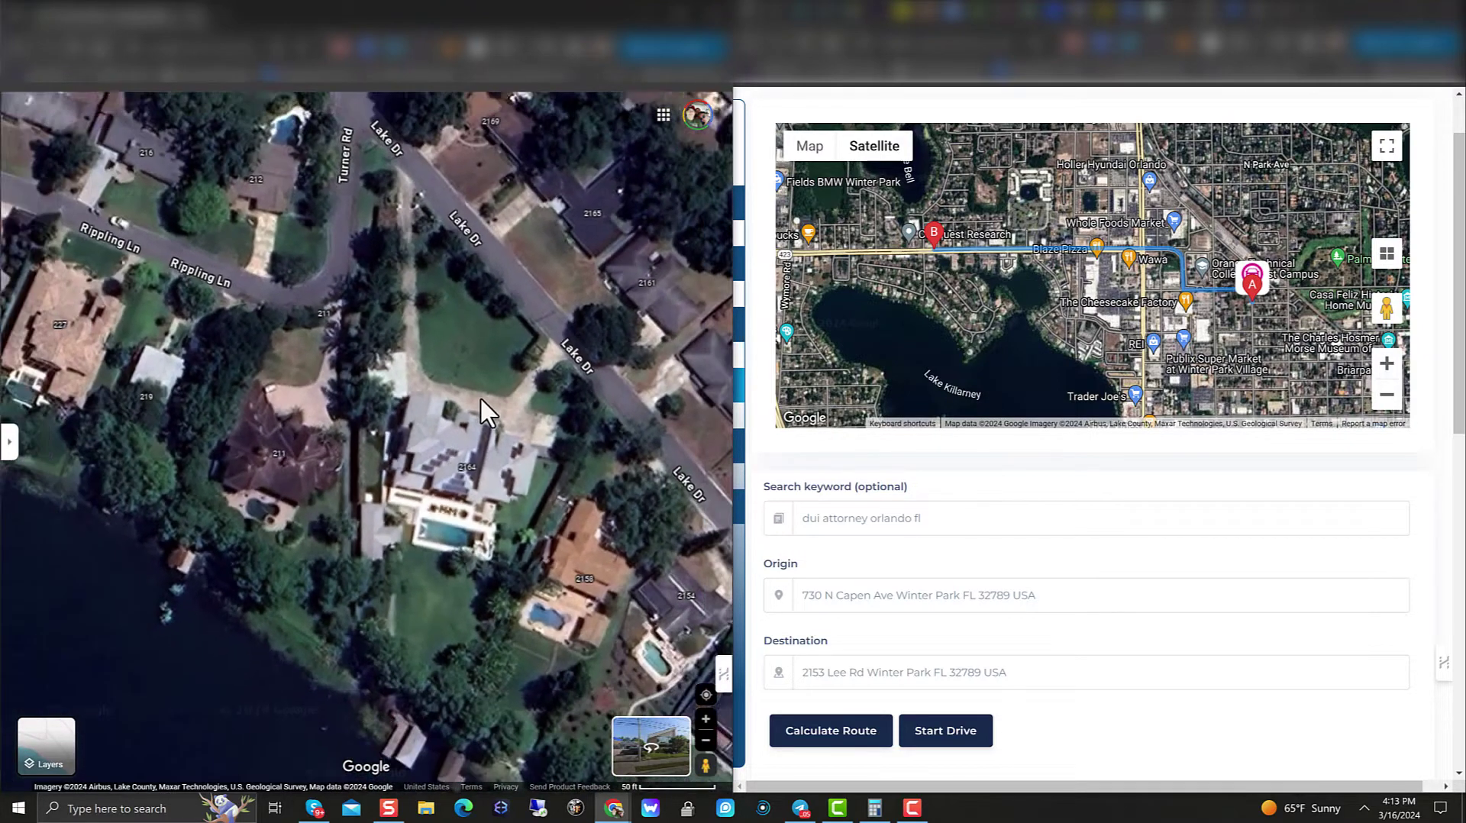
pyautogui.scroll(3, 452, 449)
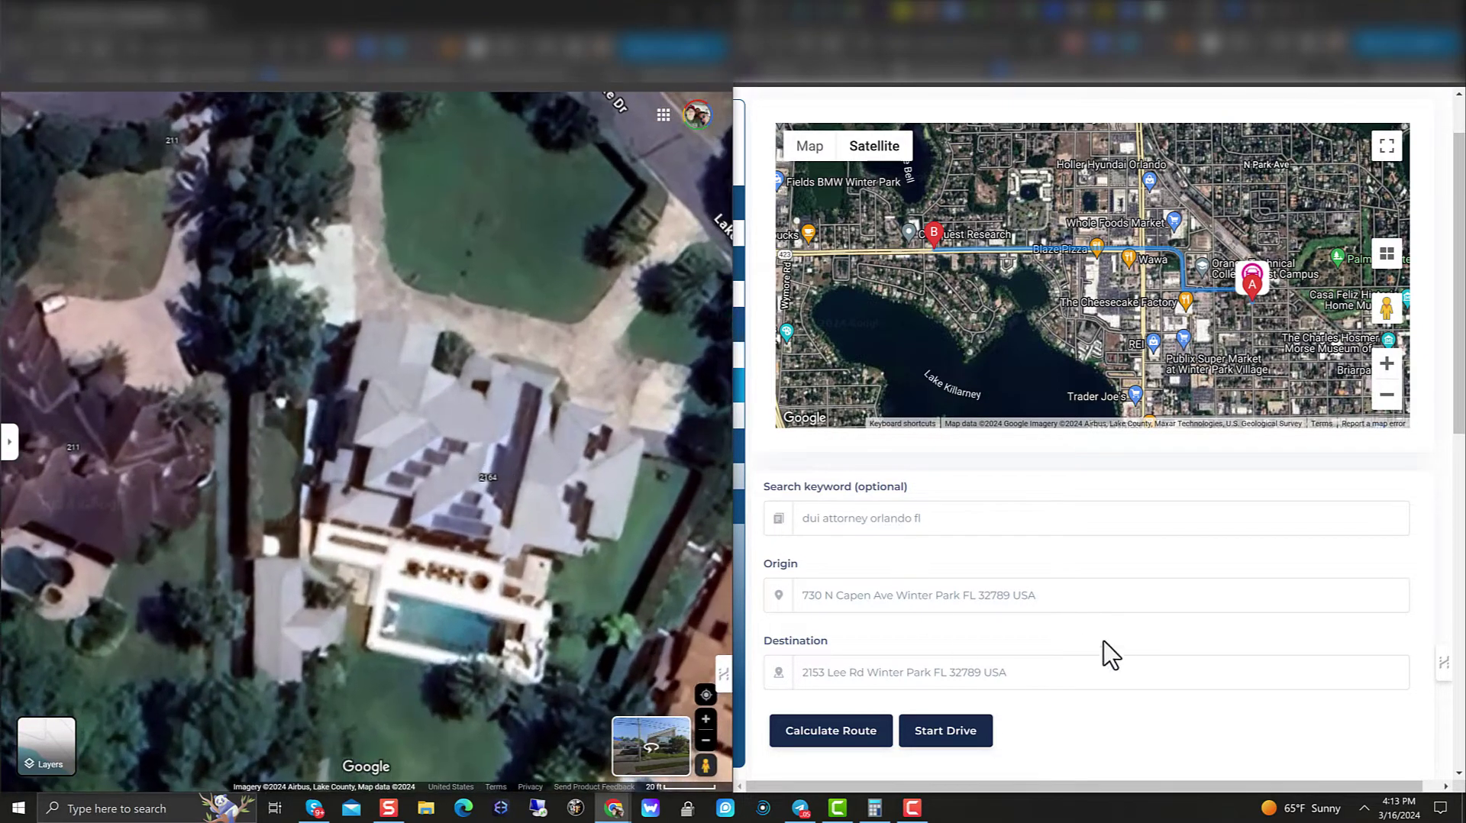
pyautogui.click(1092, 585)
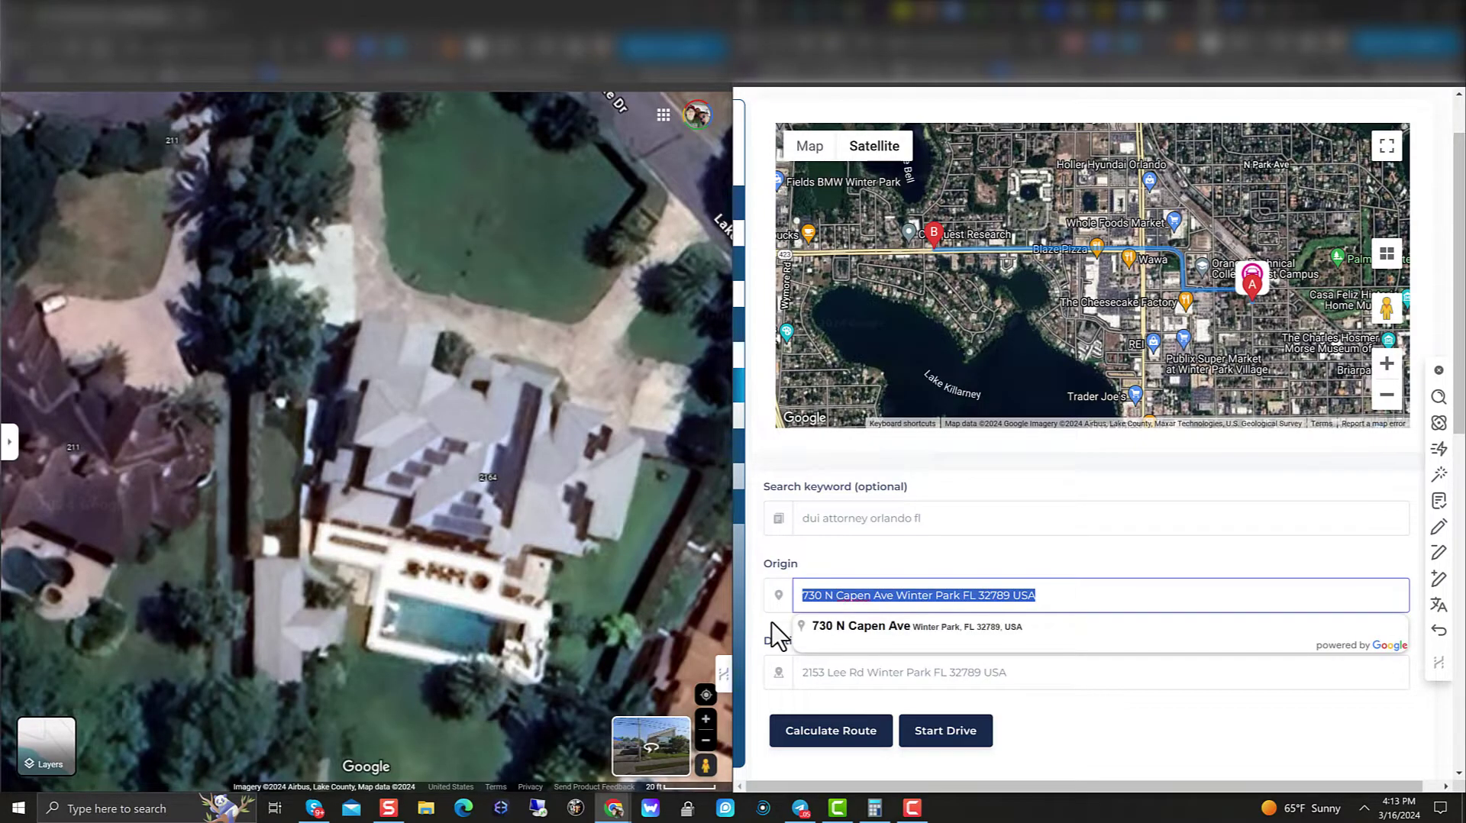
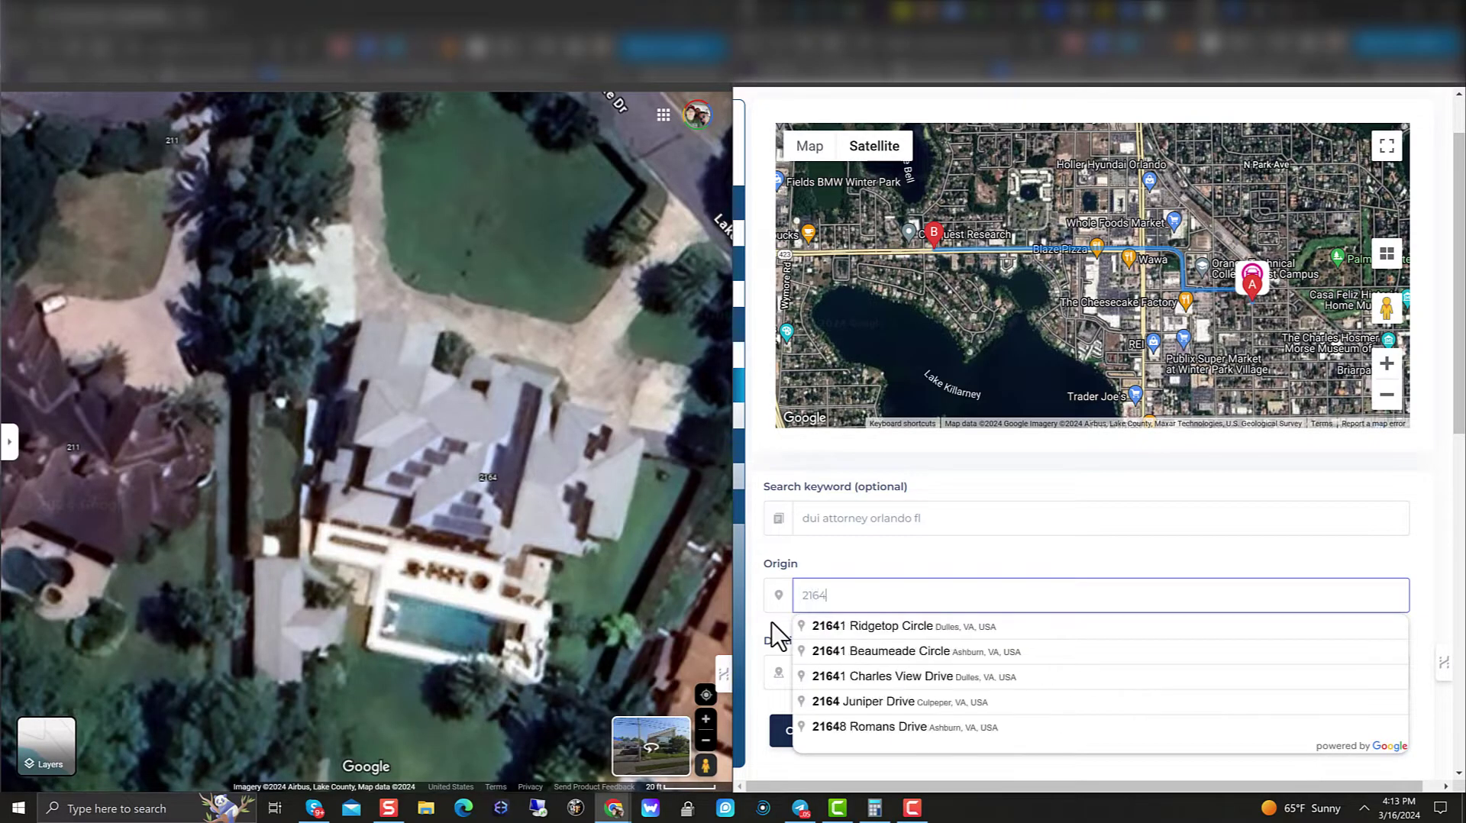
pyautogui.scroll(-3, 468, 246)
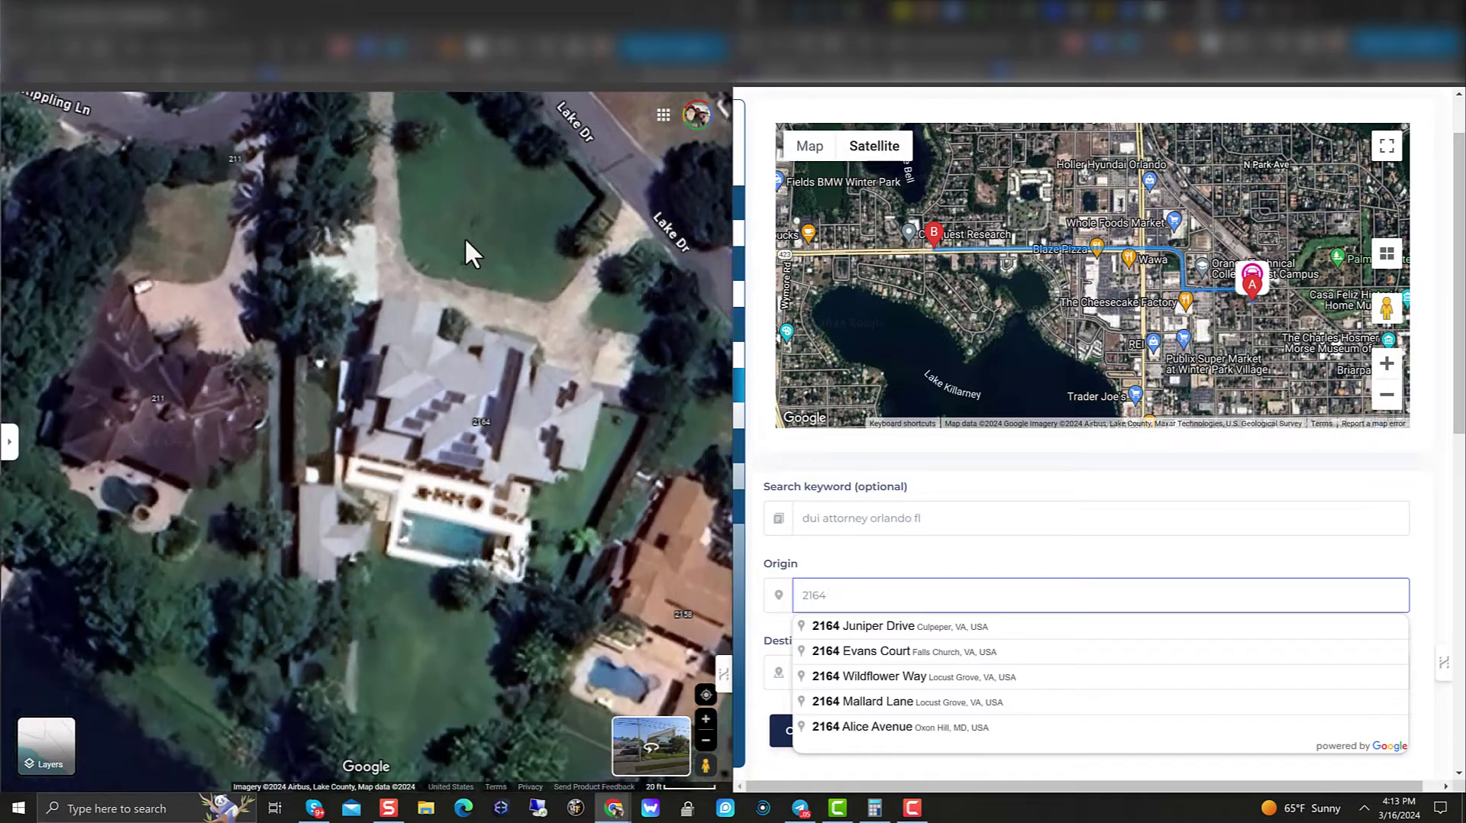
pyautogui.click(672, 561)
pyautogui.click(937, 588)
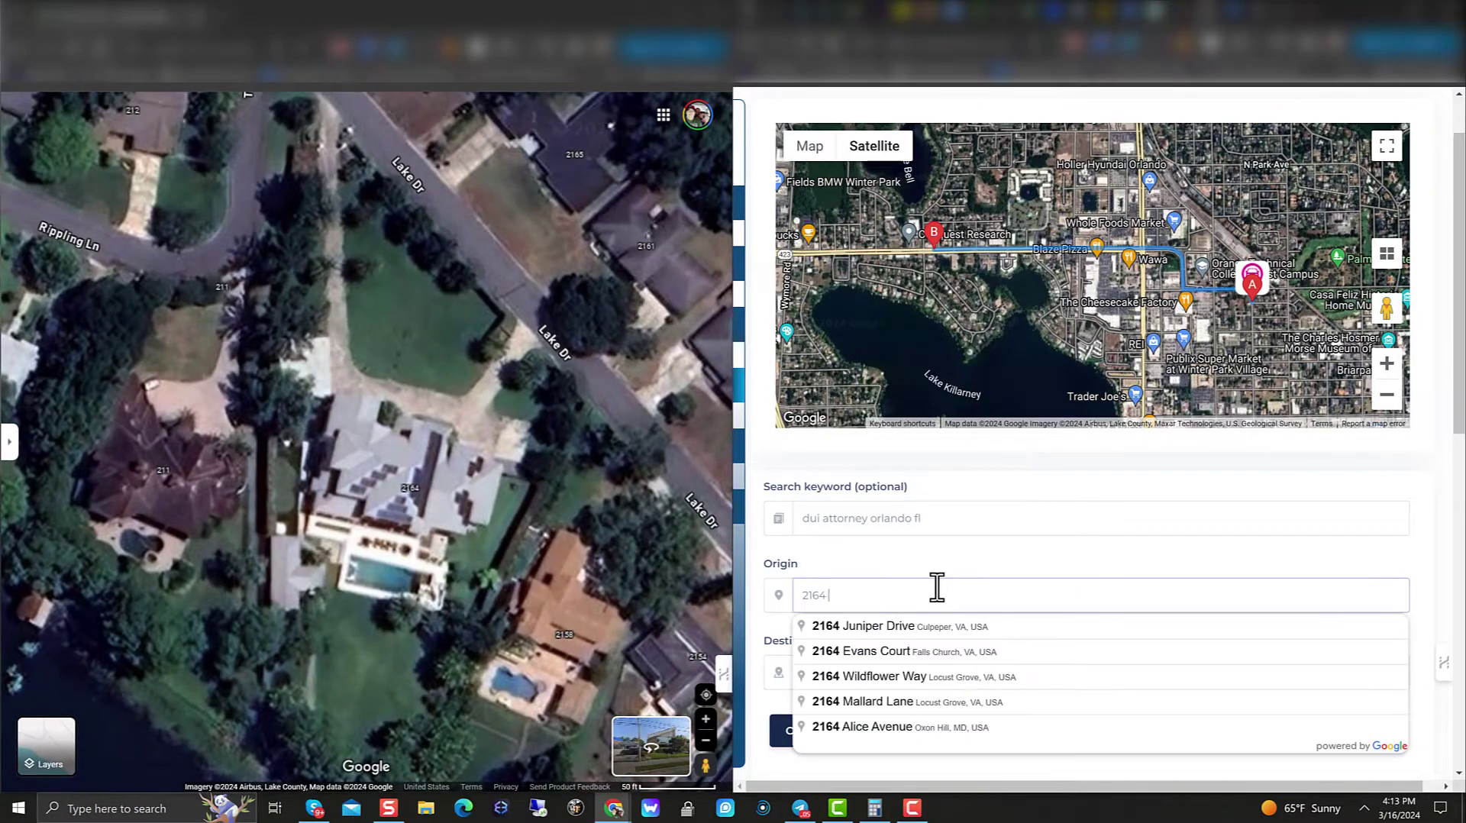
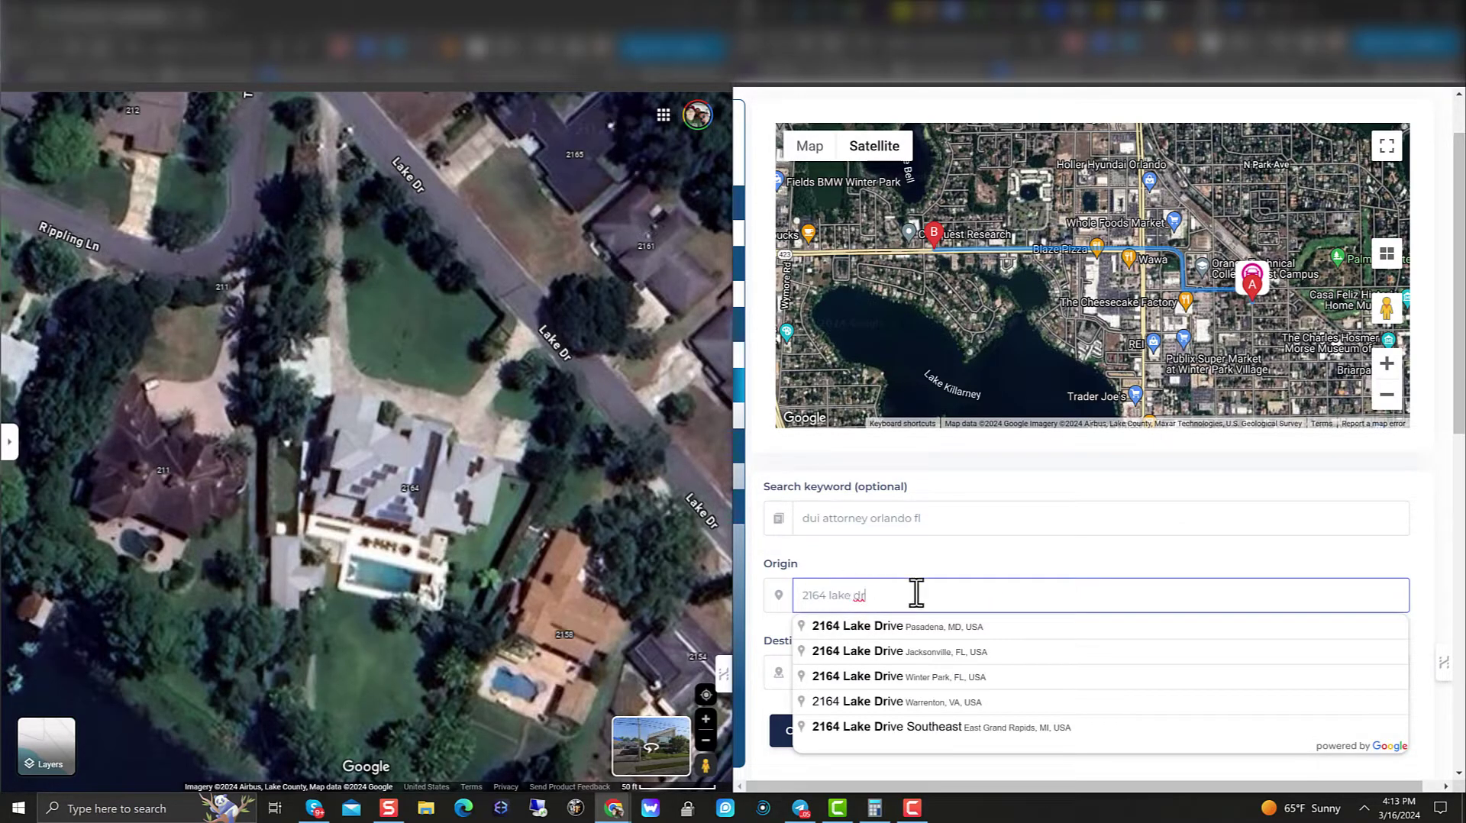
pyautogui.scroll(-5, 530, 422)
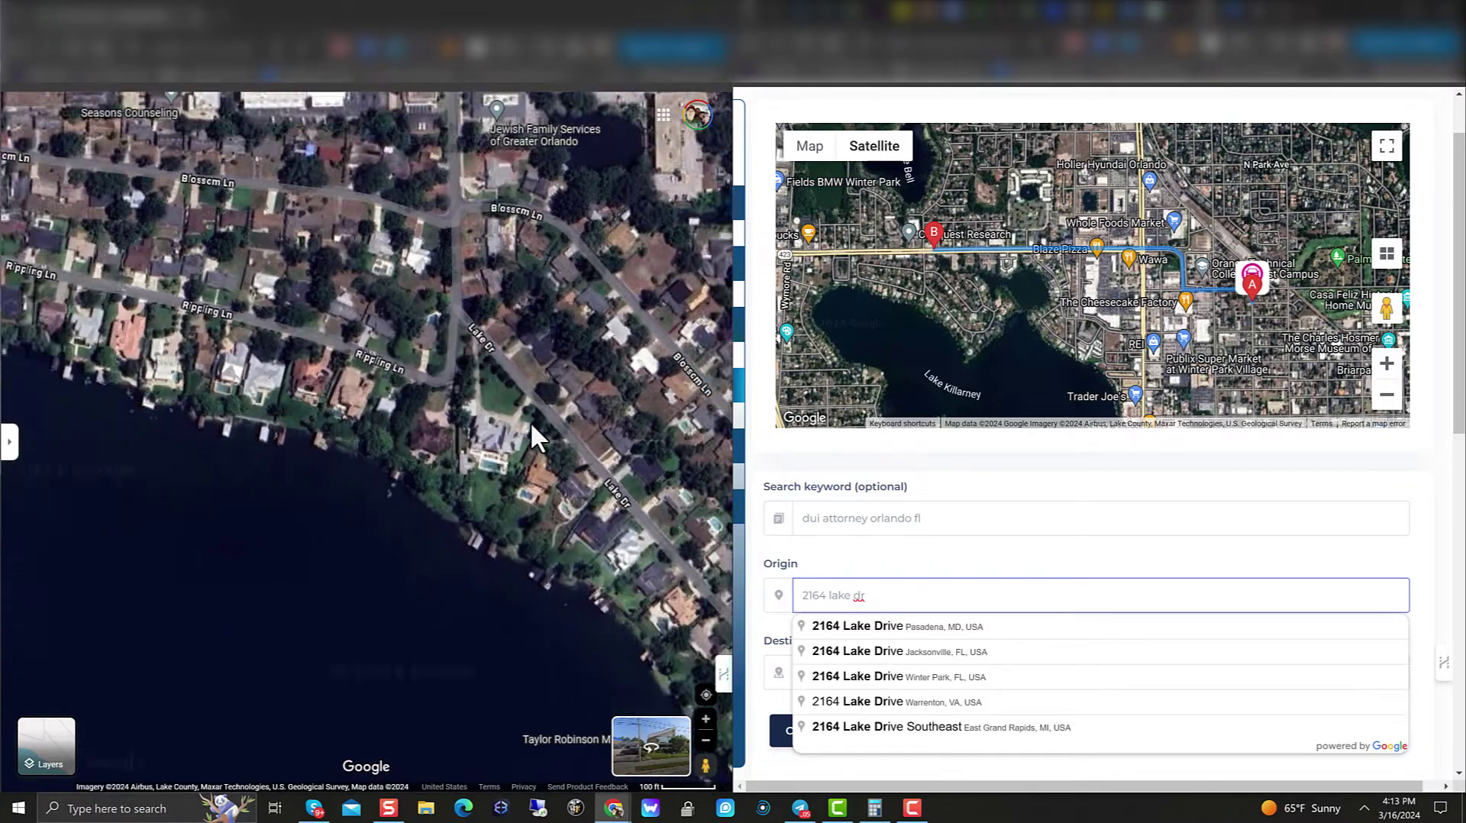
pyautogui.moveTo(567, 319); pyautogui.dragTo(453, 504)
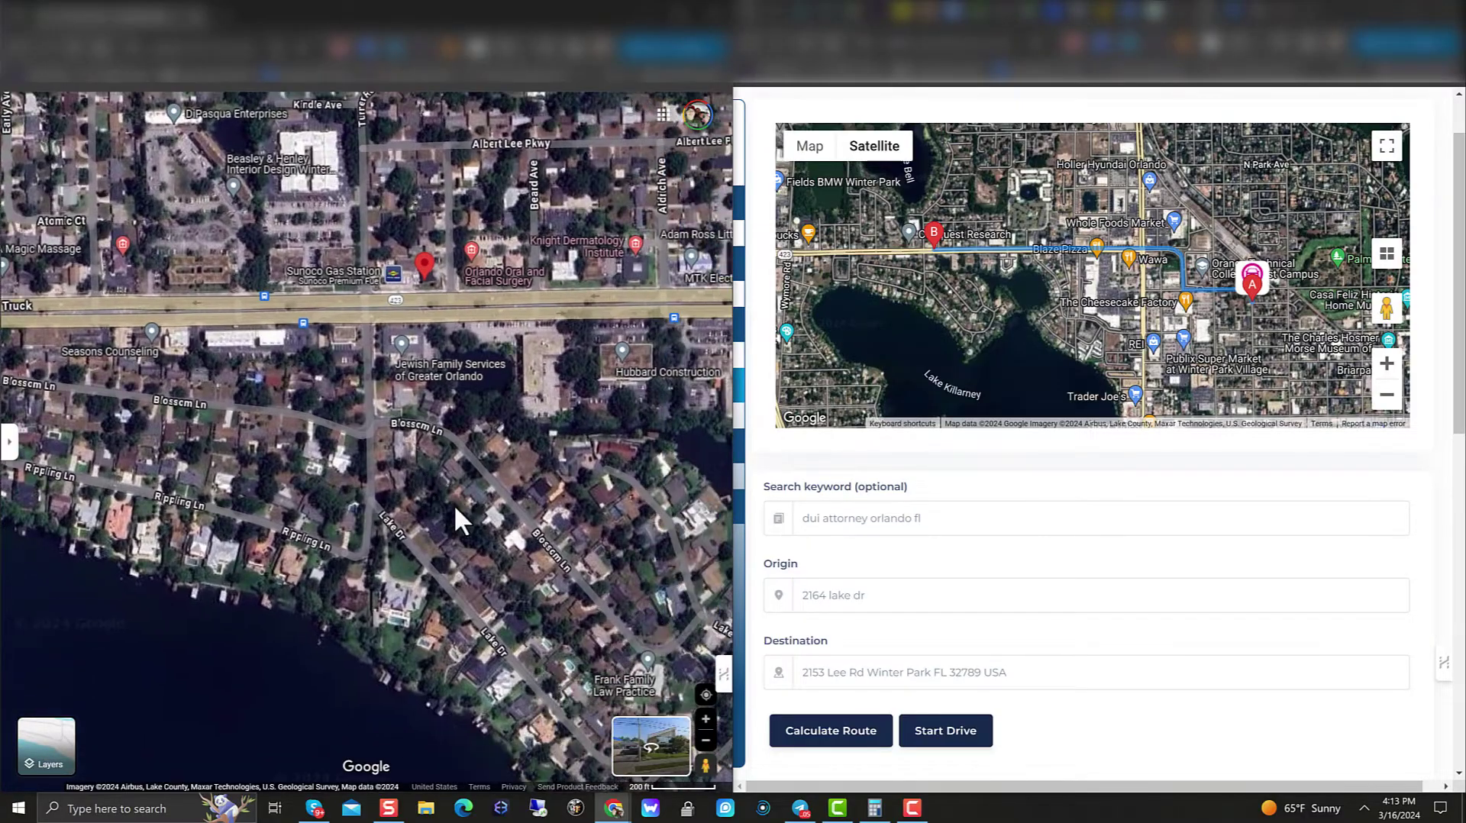
pyautogui.scroll(-1, 454, 504)
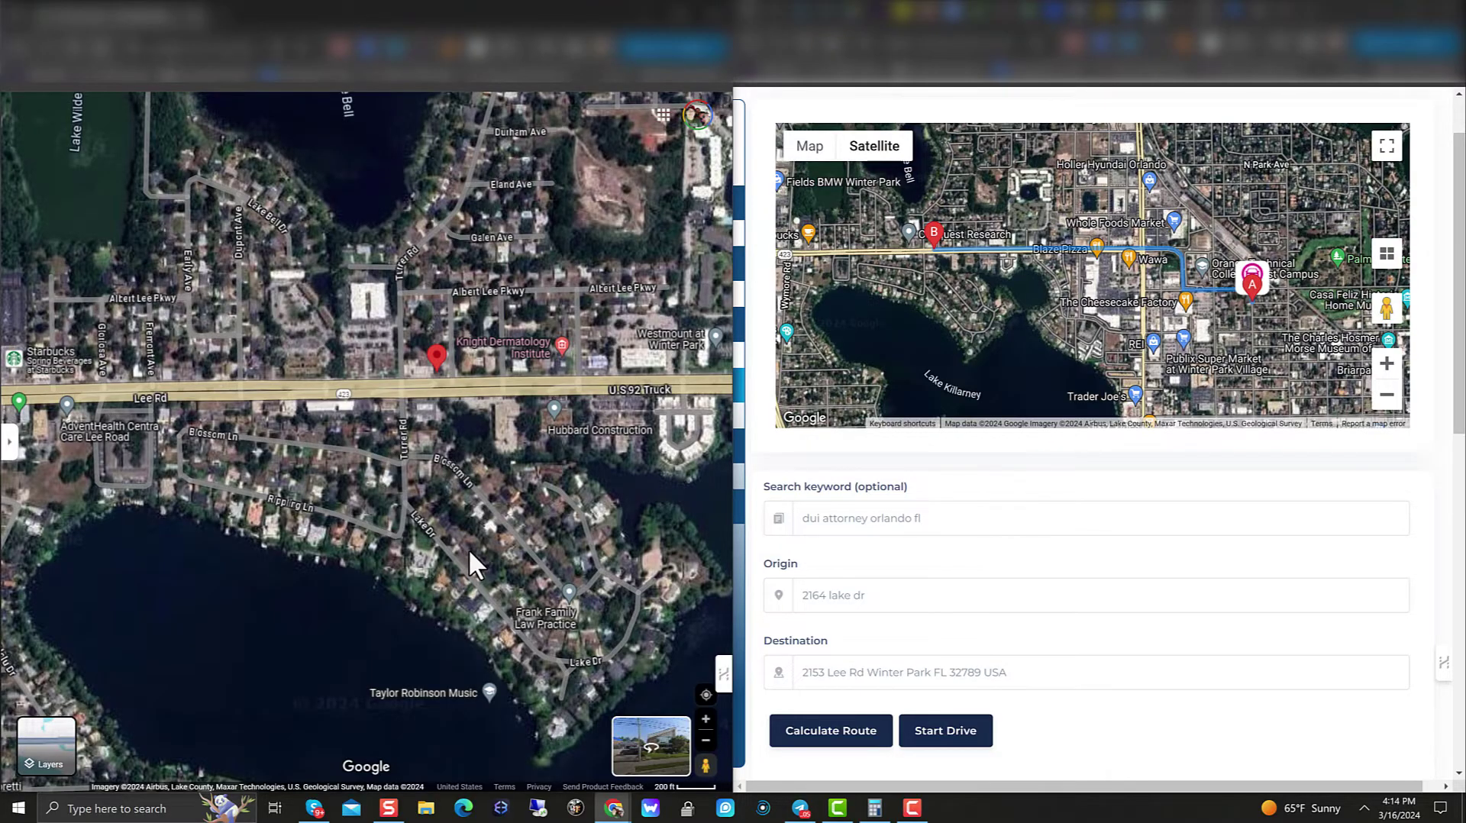
pyautogui.scroll(-2, 469, 551)
pyautogui.scroll(1, 469, 551)
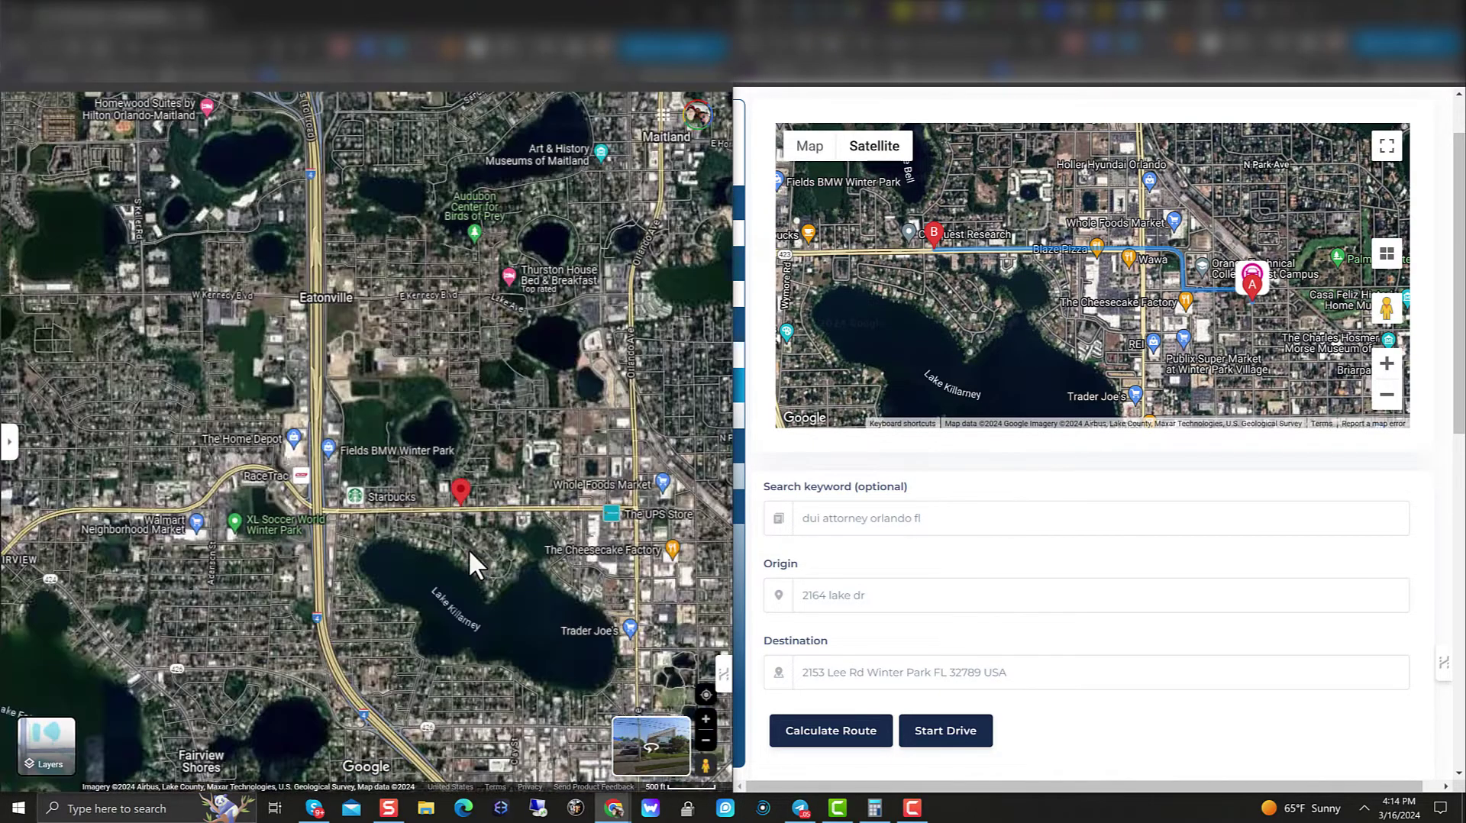
pyautogui.scroll(-3, 469, 550)
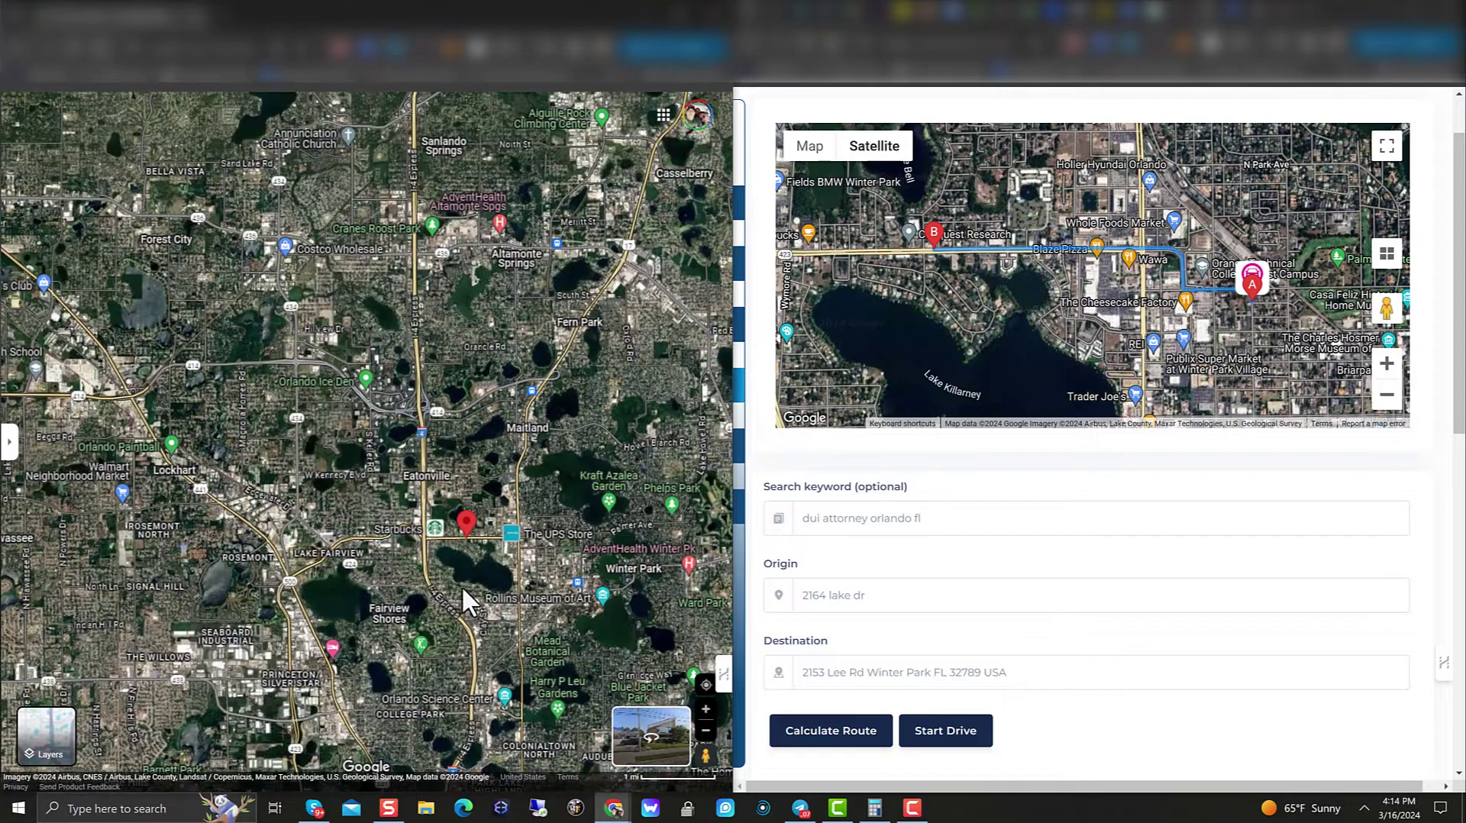
pyautogui.scroll(3, 466, 601)
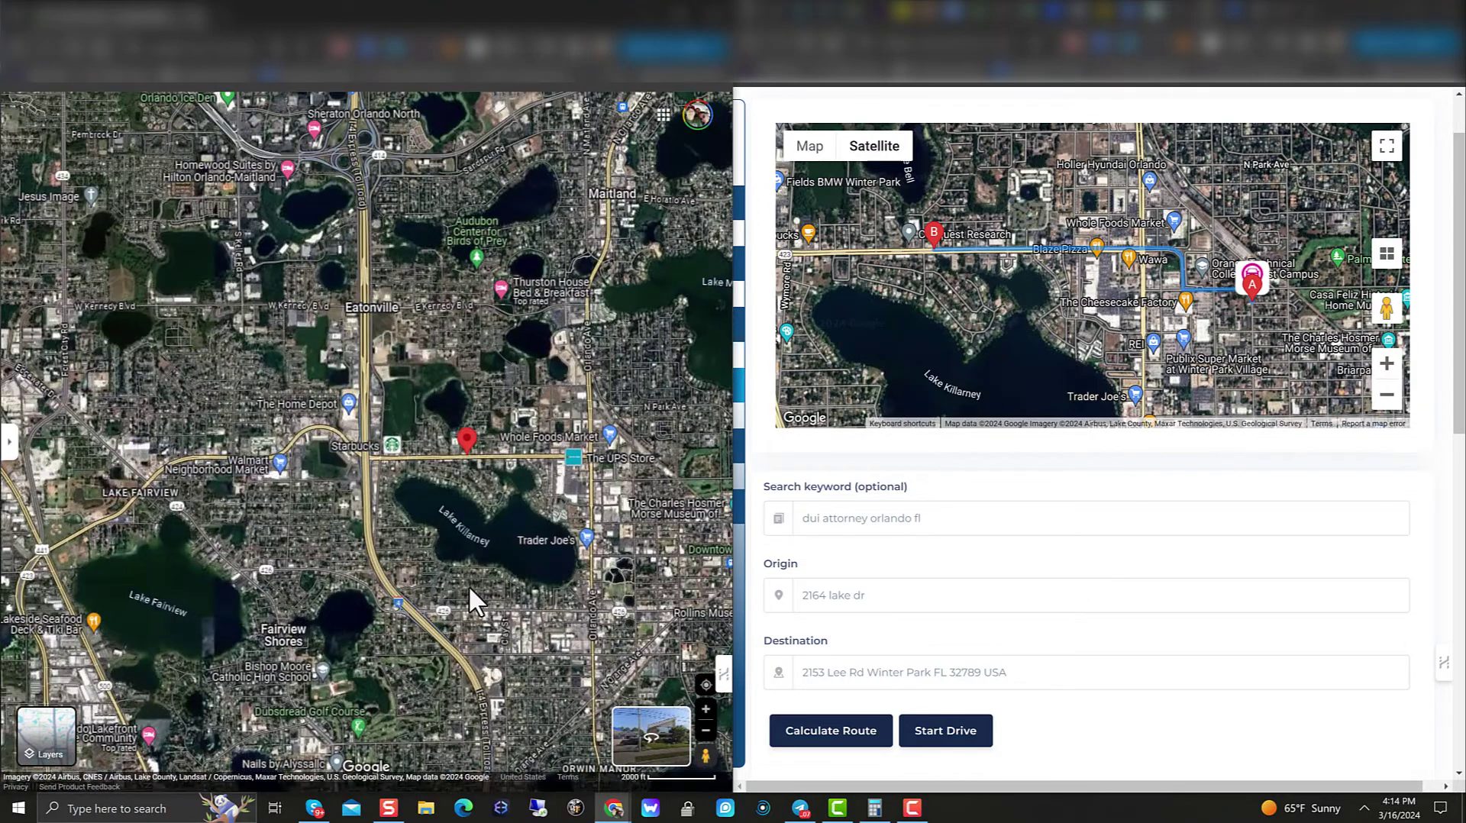
pyautogui.moveTo(631, 232); pyautogui.dragTo(673, 583)
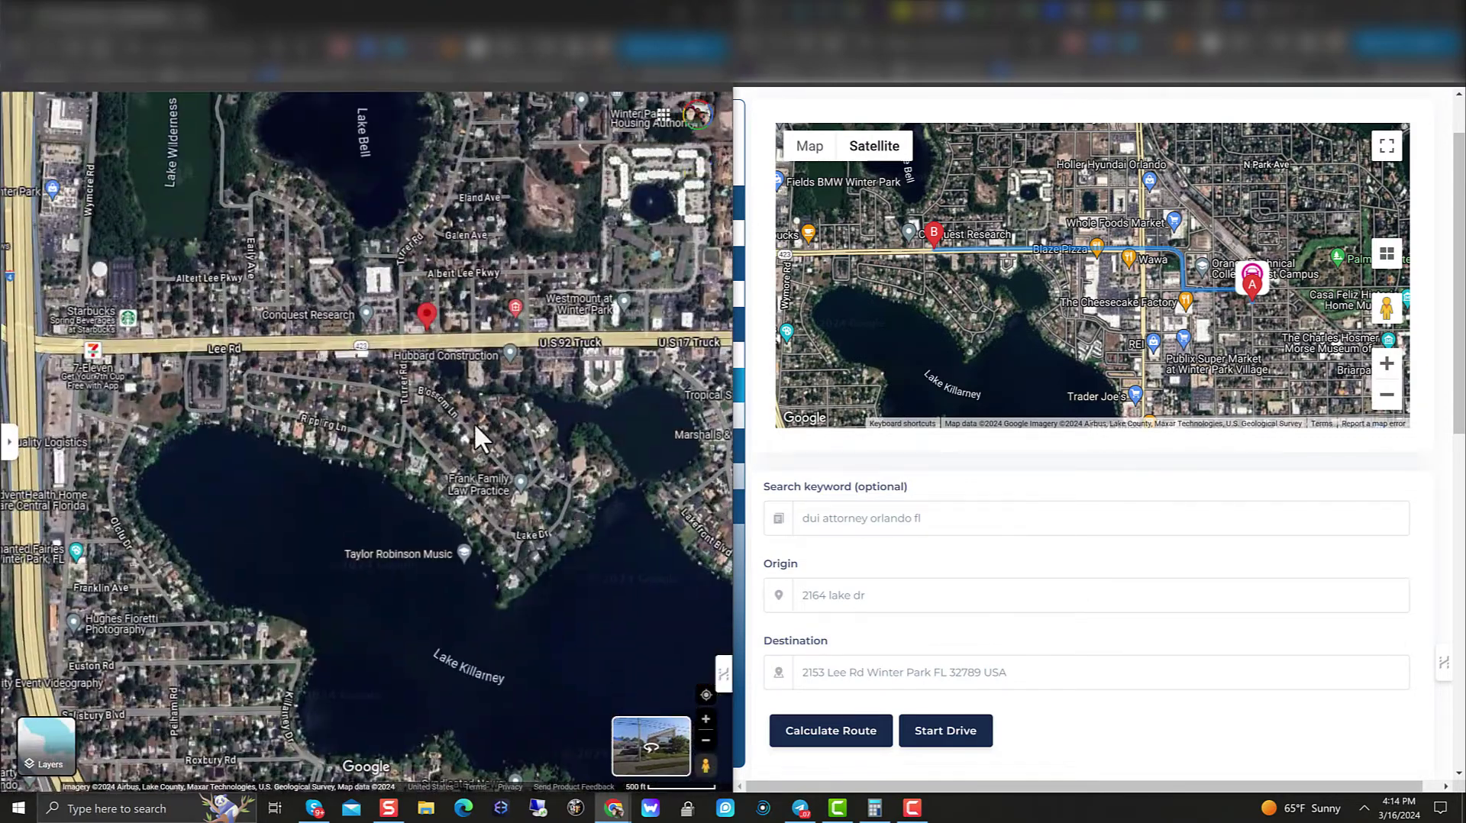
pyautogui.scroll(3, 473, 421)
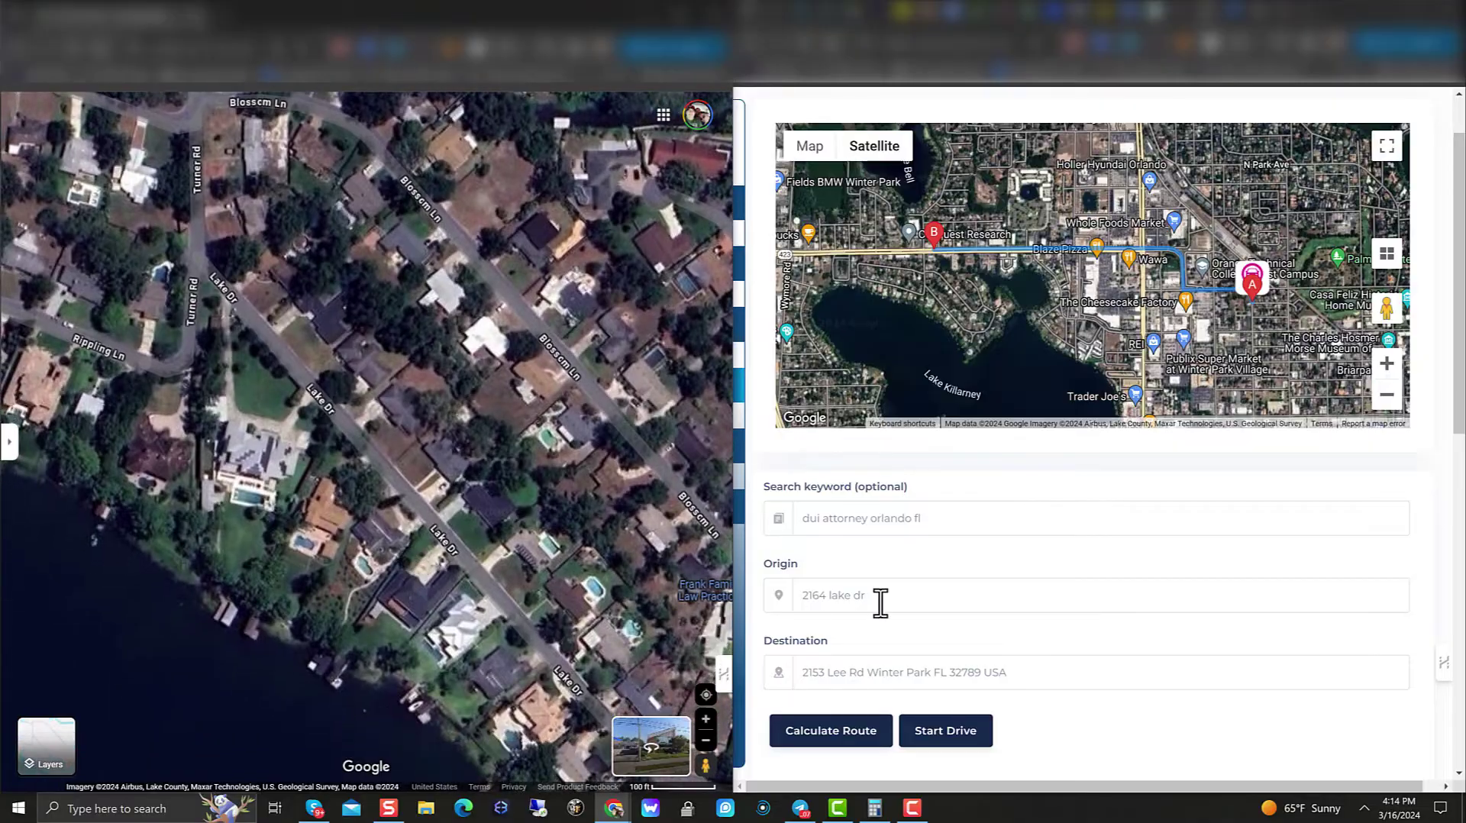
pyautogui.click(878, 604)
pyautogui.write('winter')
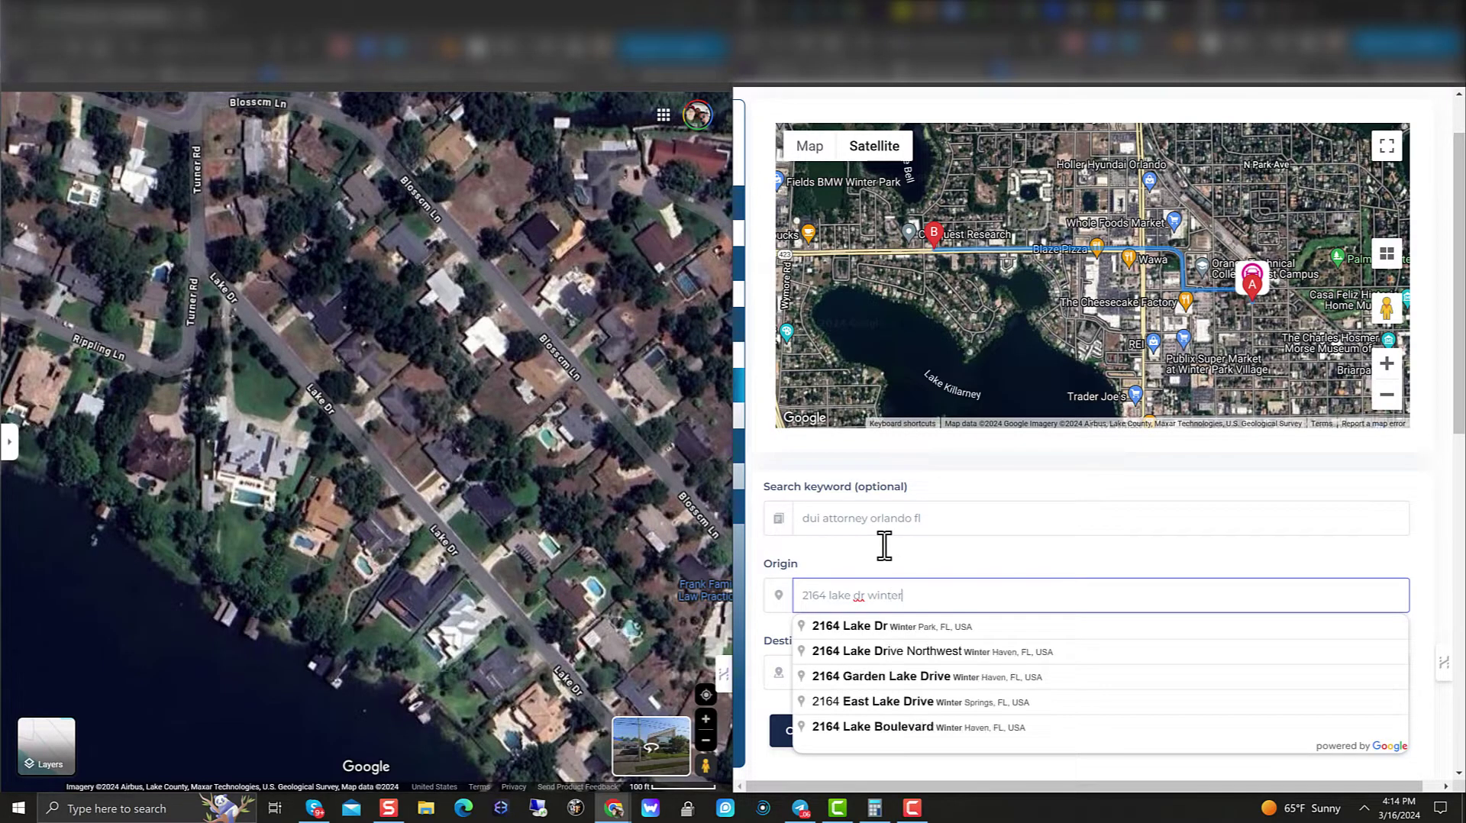
# Step: Recalculate the route and view The Cheesecake Factory place details
pyautogui.click(929, 628)
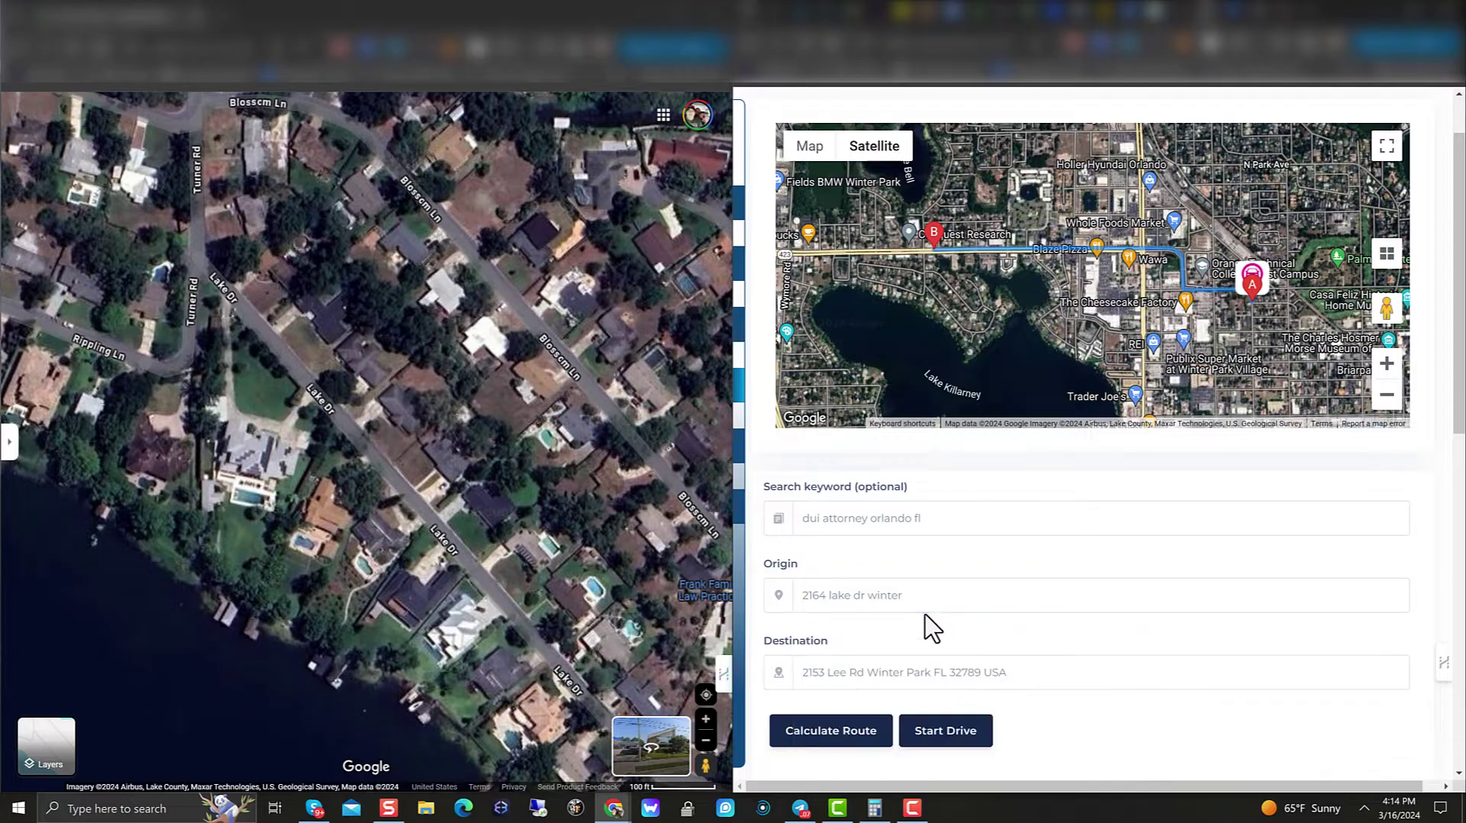
pyautogui.click(880, 731)
pyautogui.click(878, 731)
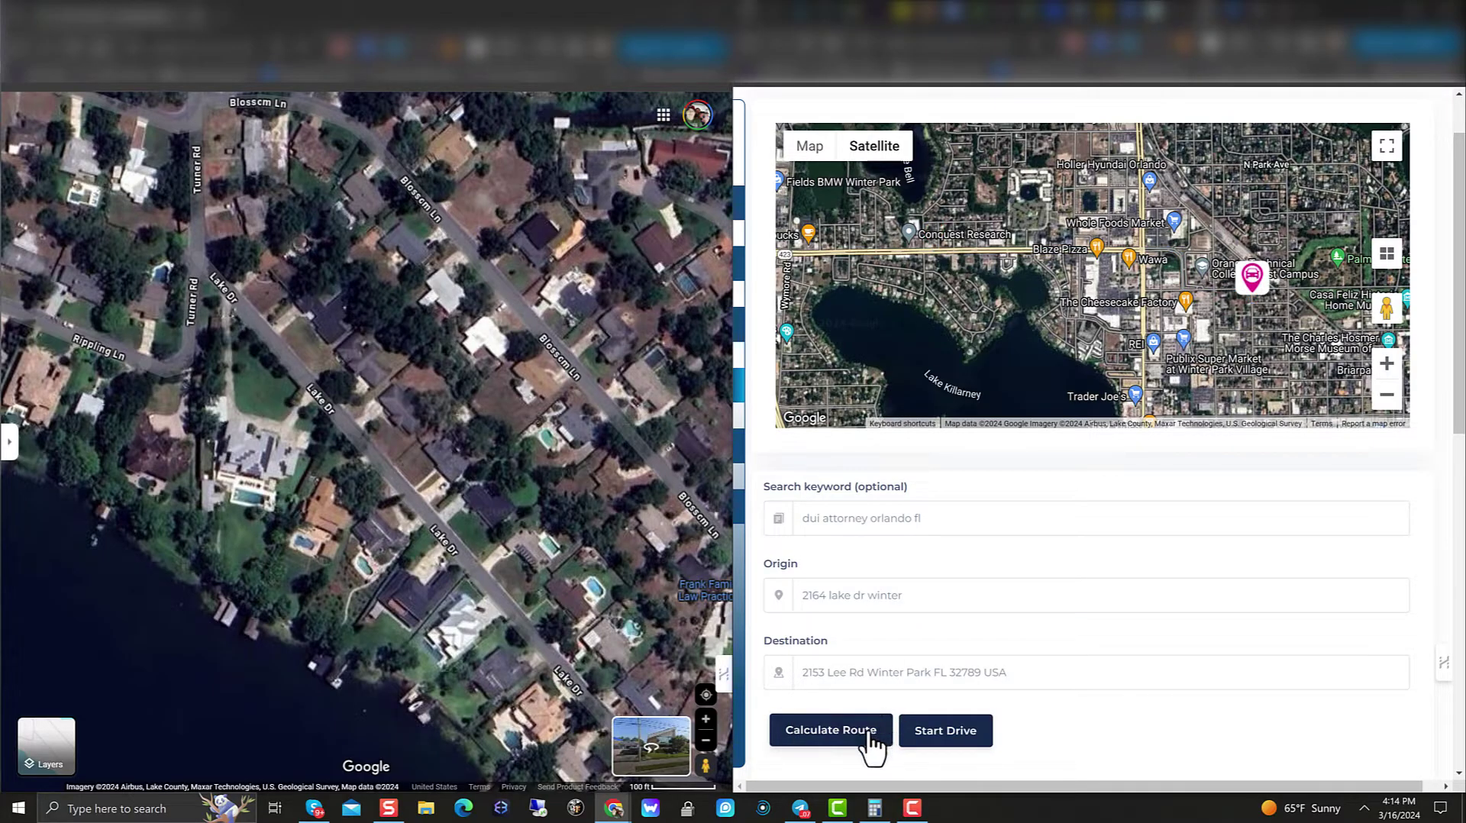
pyautogui.scroll(-3, 1123, 381)
pyautogui.scroll(5, 1125, 357)
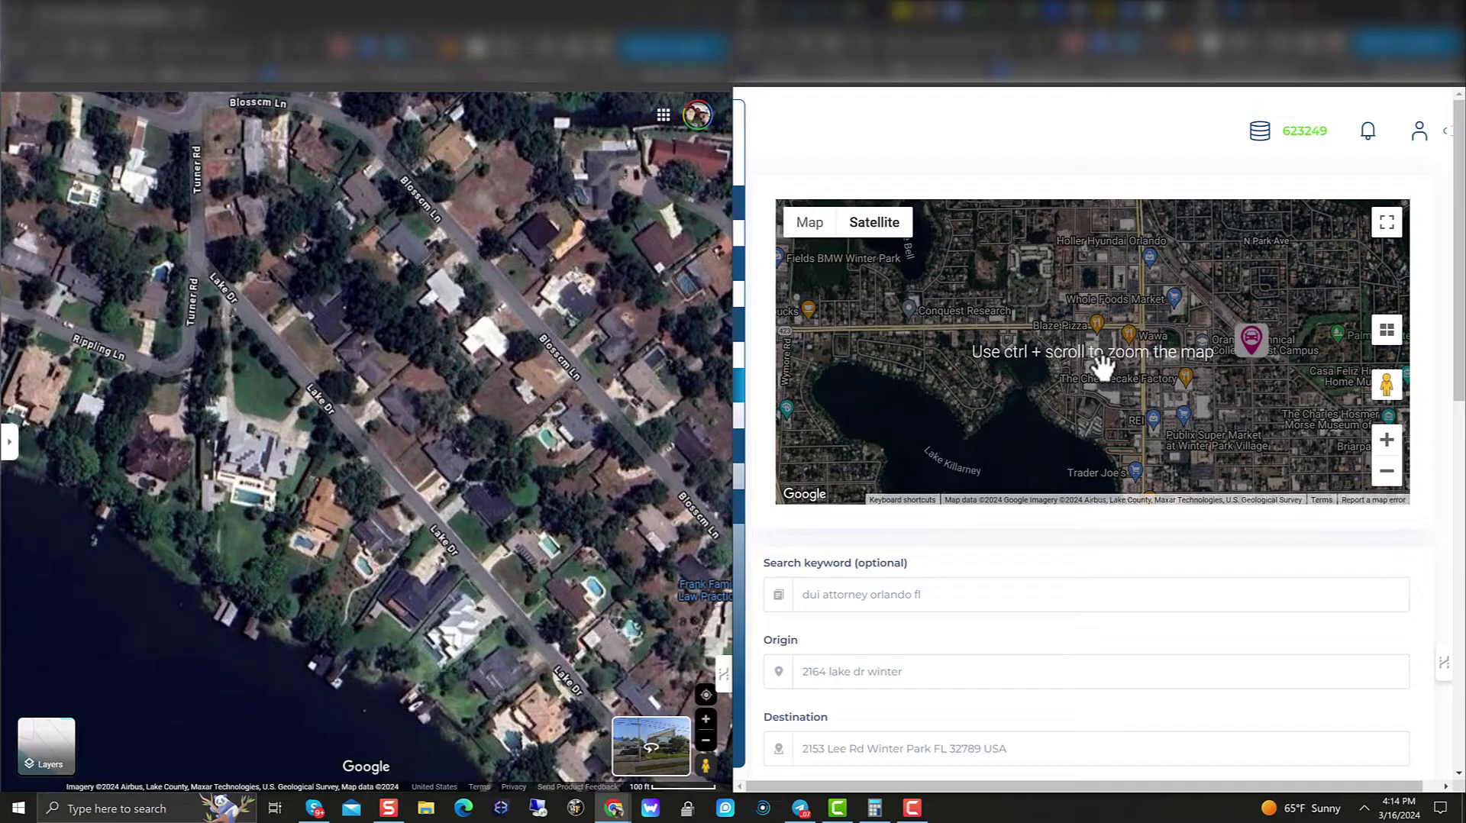
pyautogui.click(1101, 362)
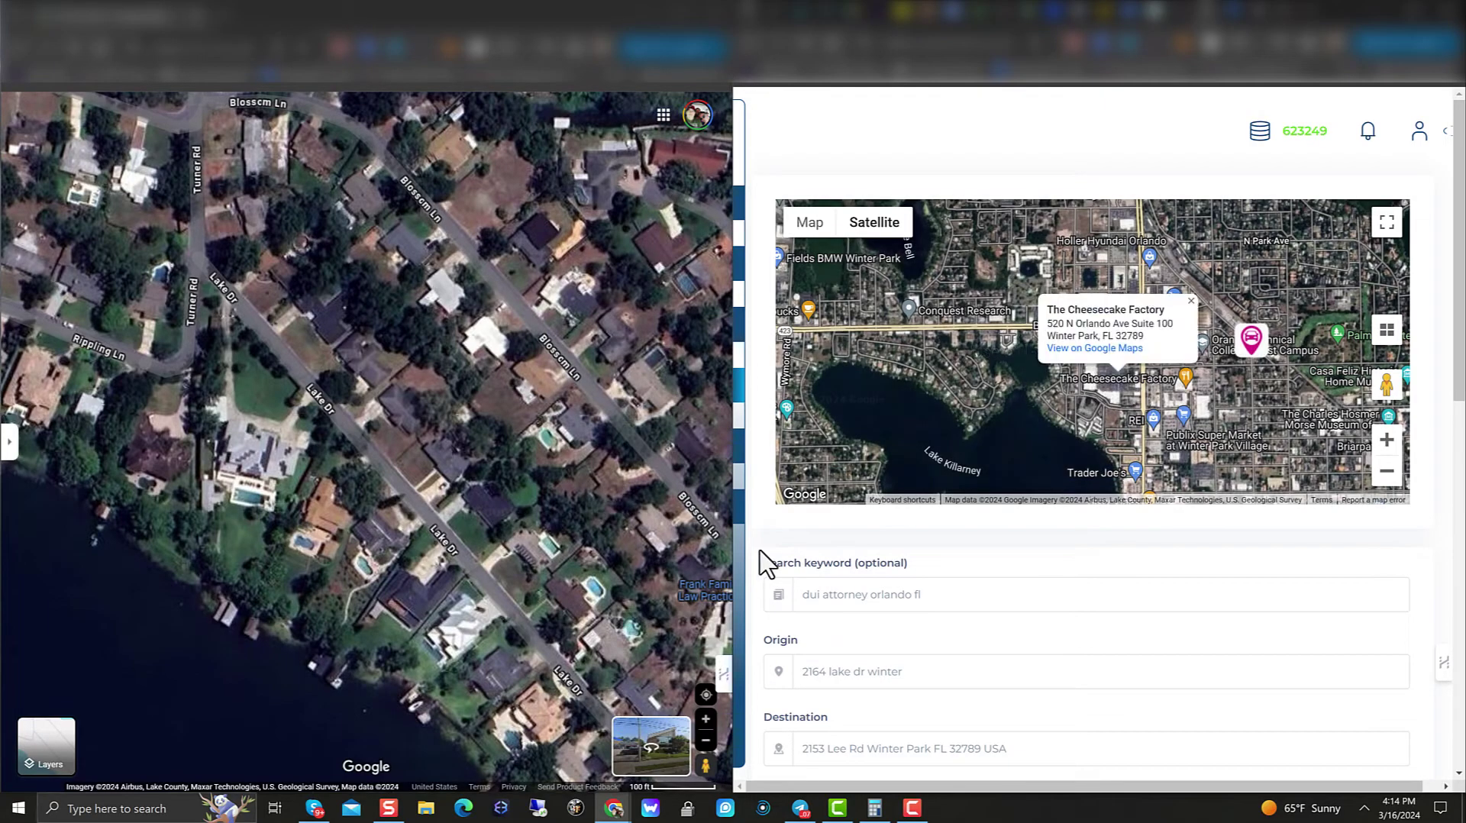
pyautogui.click(924, 671)
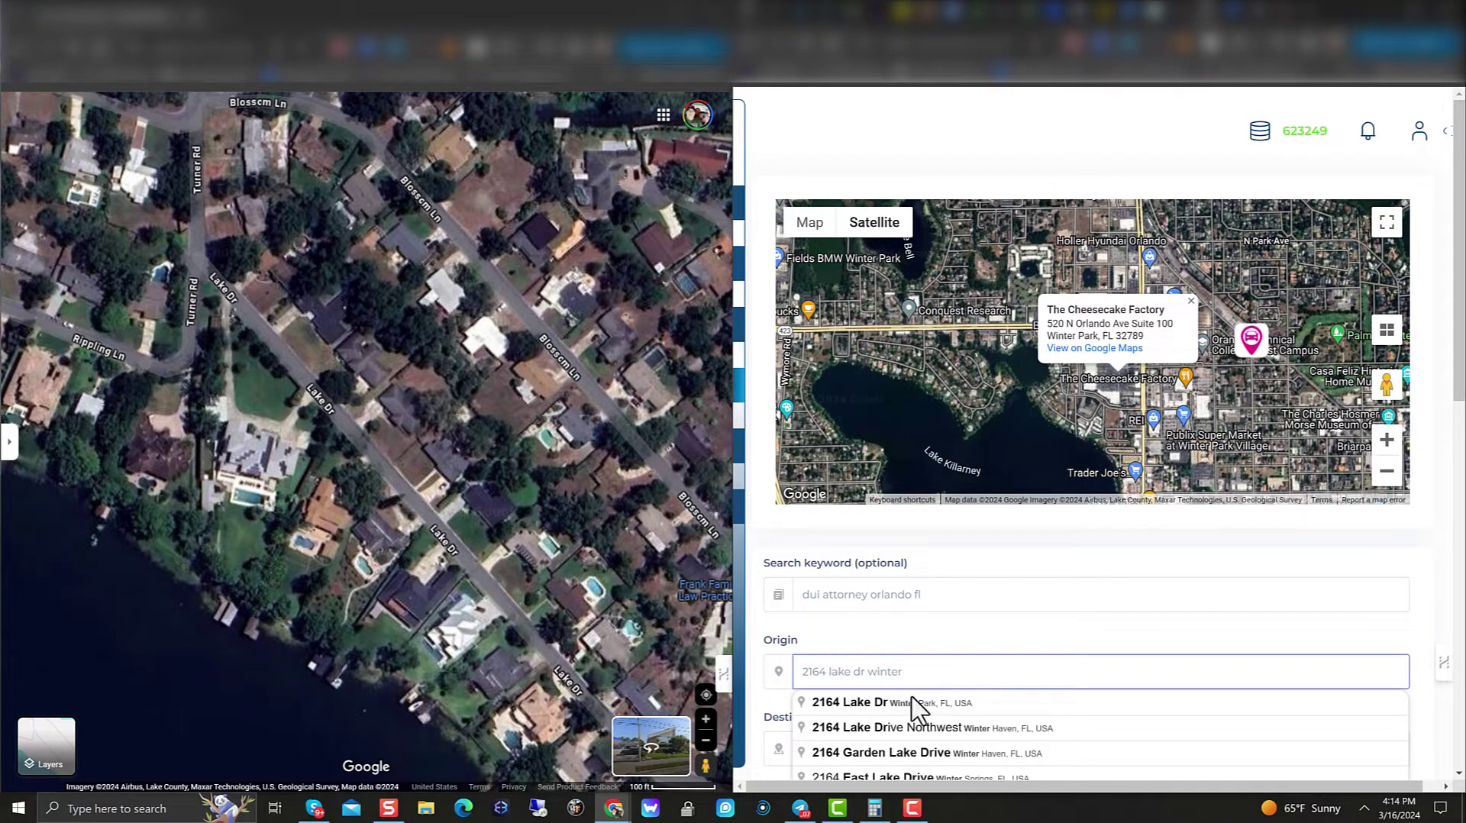
pyautogui.click(913, 701)
pyautogui.scroll(-3, 848, 679)
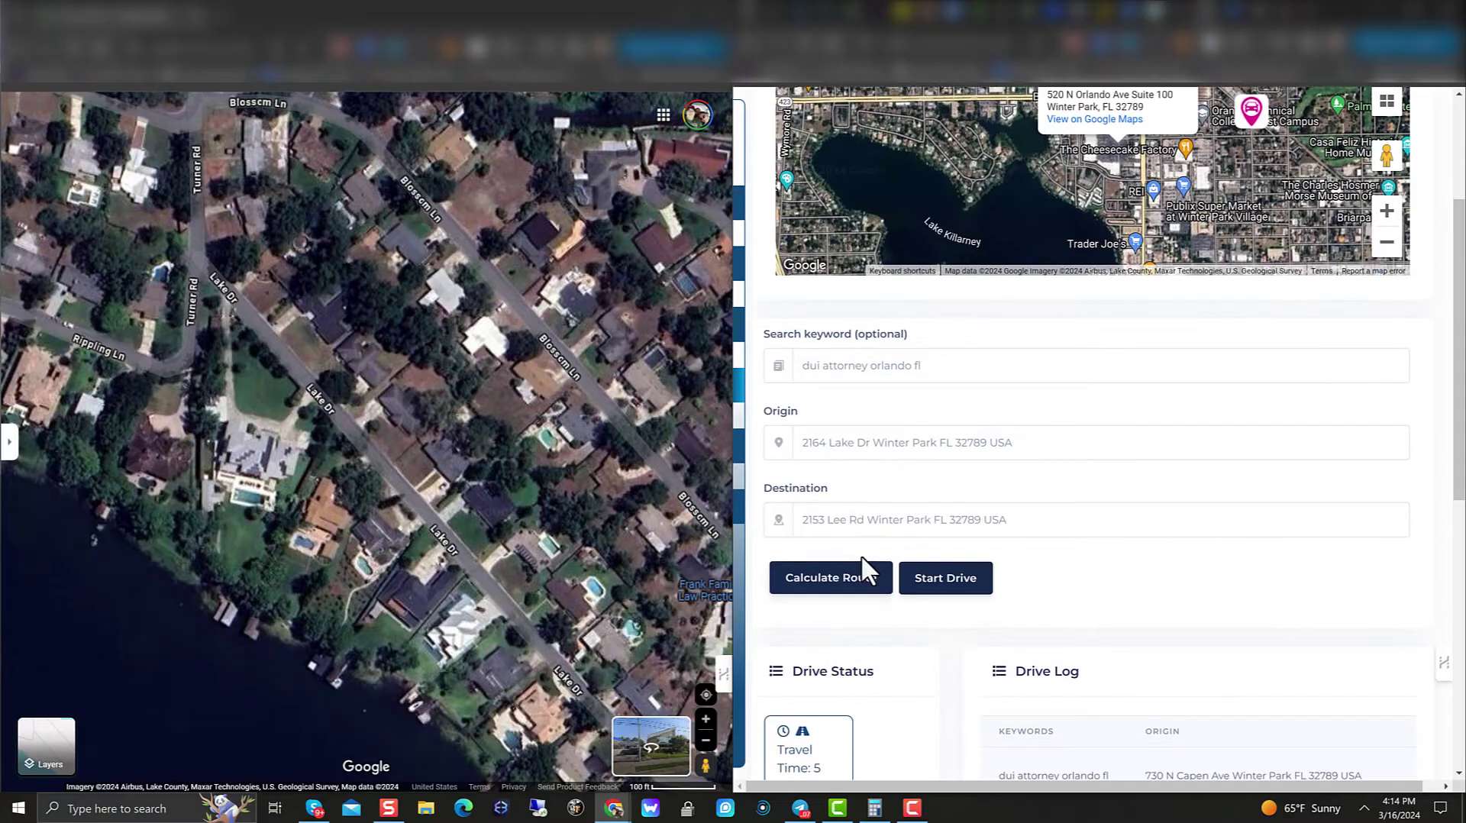
pyautogui.click(855, 579)
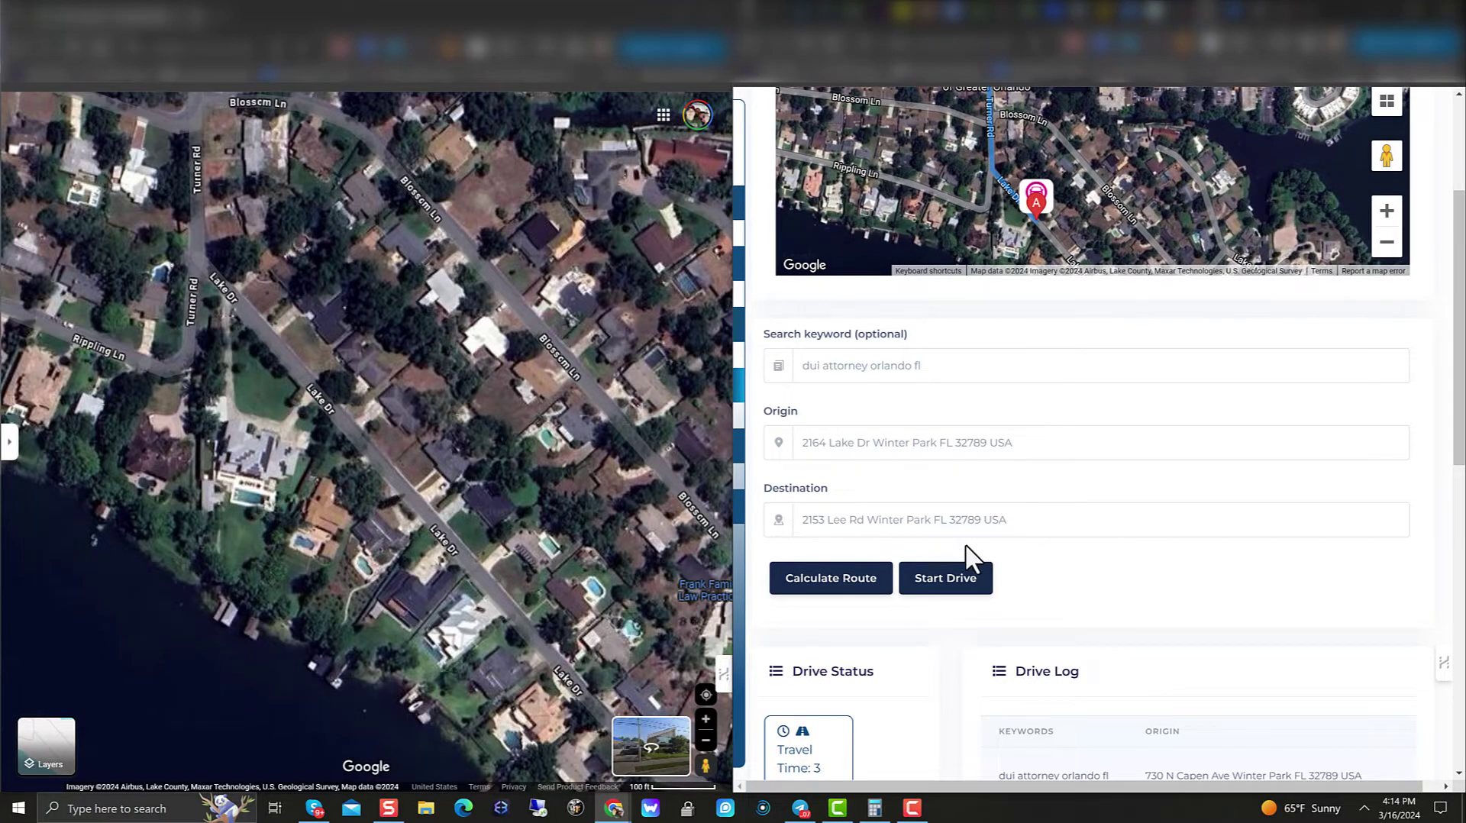
pyautogui.click(974, 594)
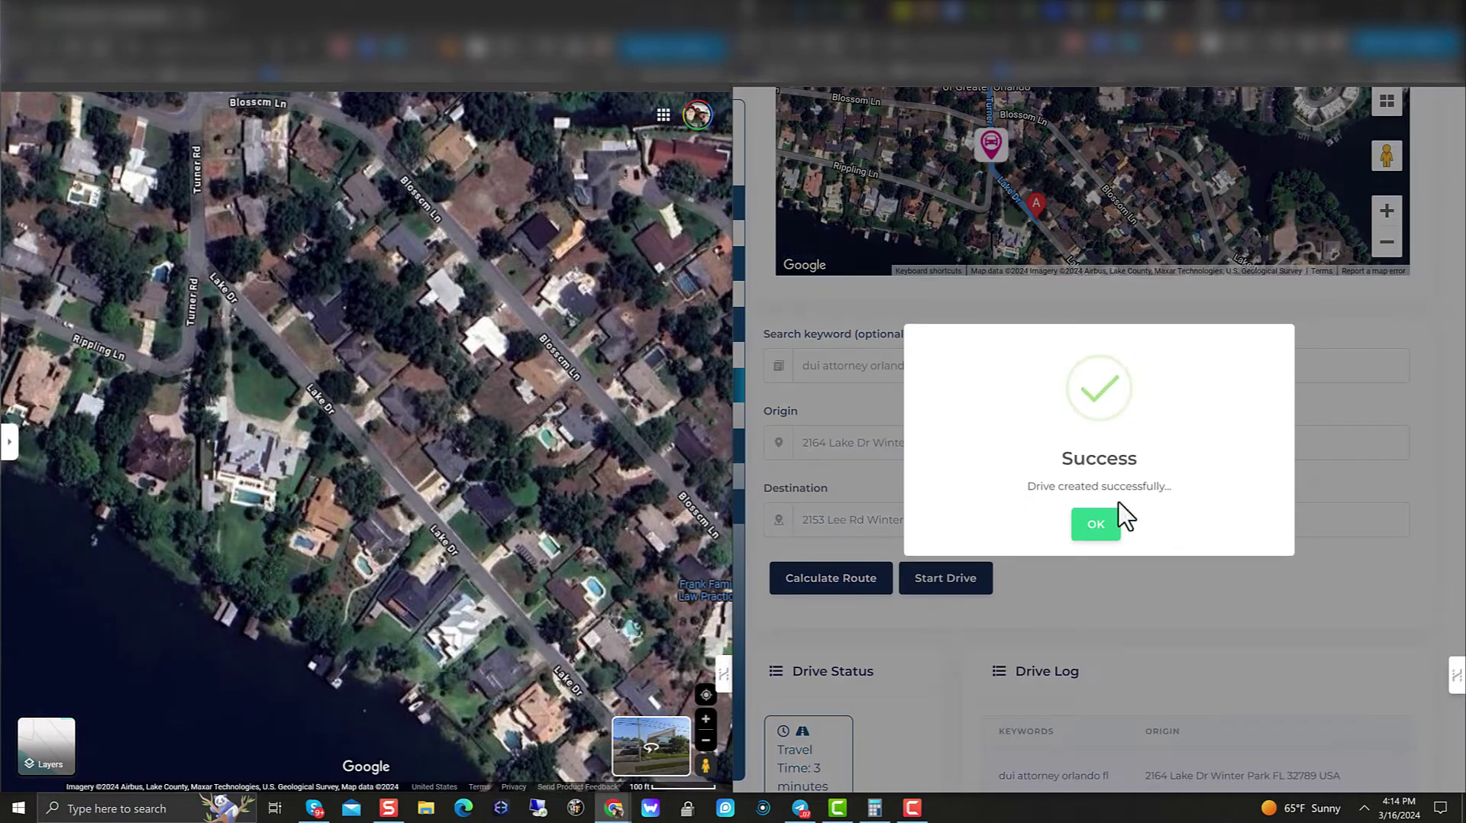
pyautogui.click(1097, 525)
pyautogui.scroll(3, 1076, 503)
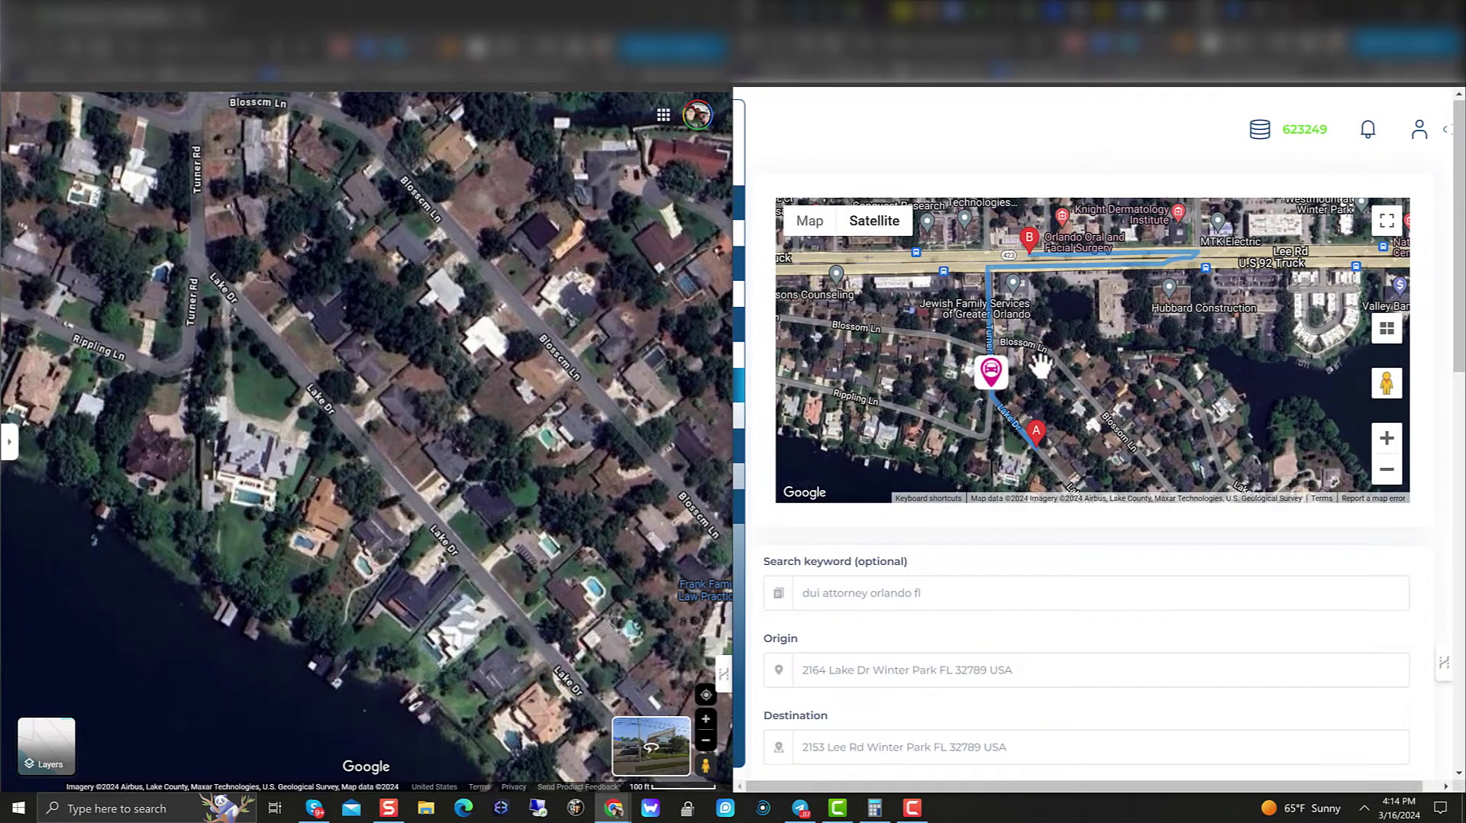
pyautogui.scroll(-3, 1040, 365)
pyautogui.scroll(3, 1039, 382)
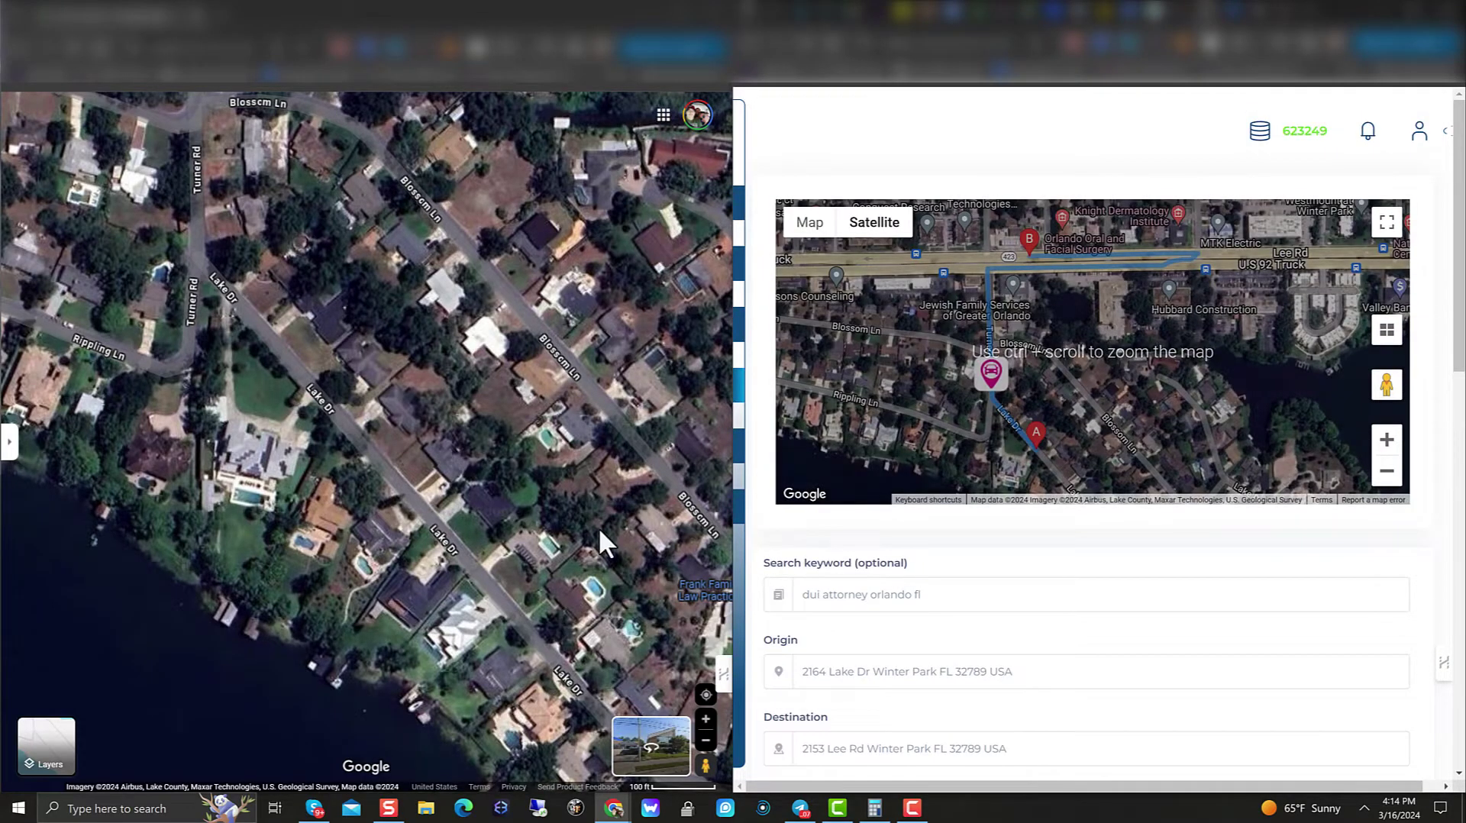
pyautogui.scroll(-5, 388, 227)
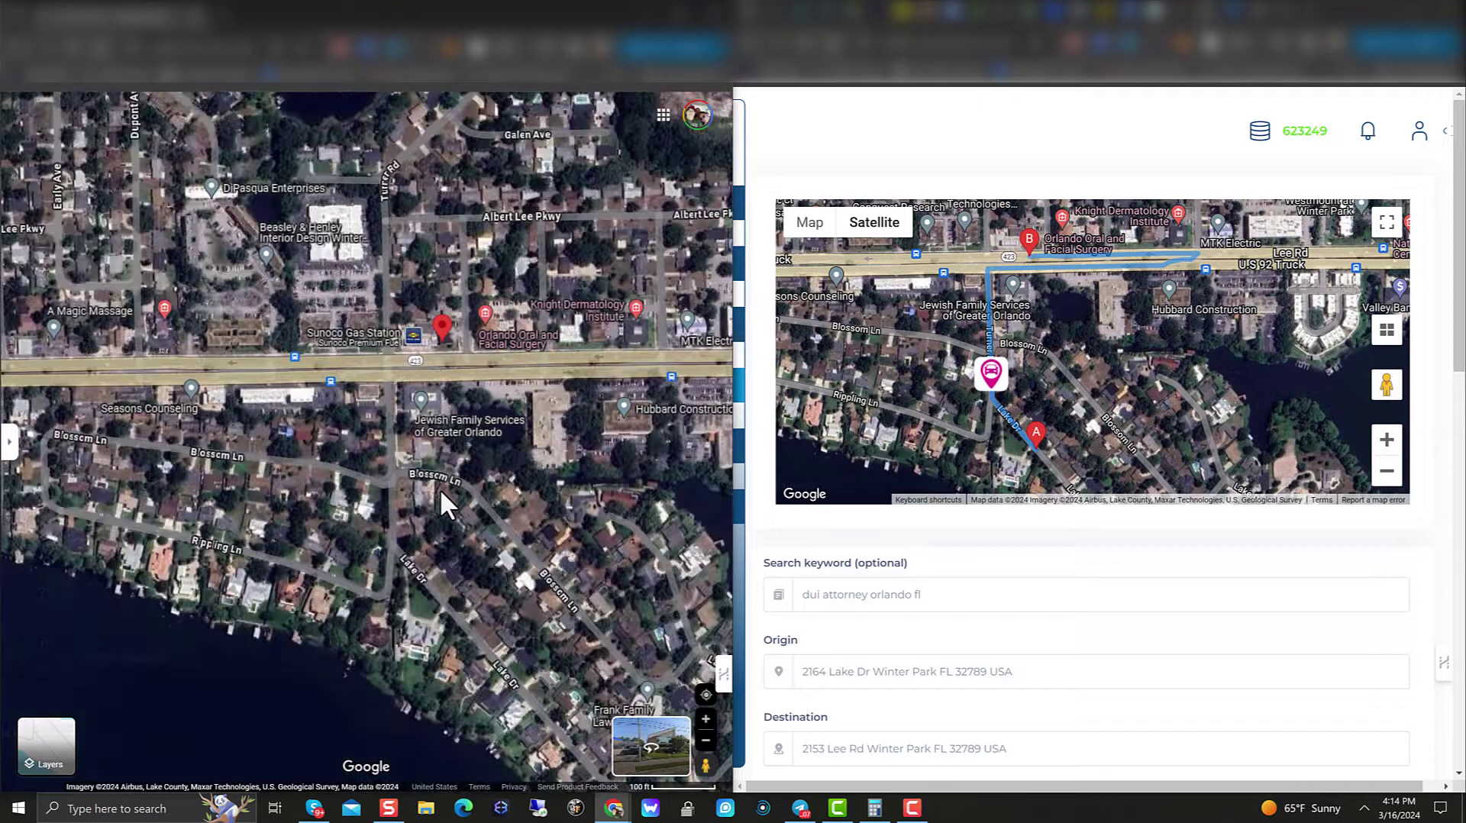
pyautogui.scroll(-2, 1044, 649)
pyautogui.scroll(-3, 993, 305)
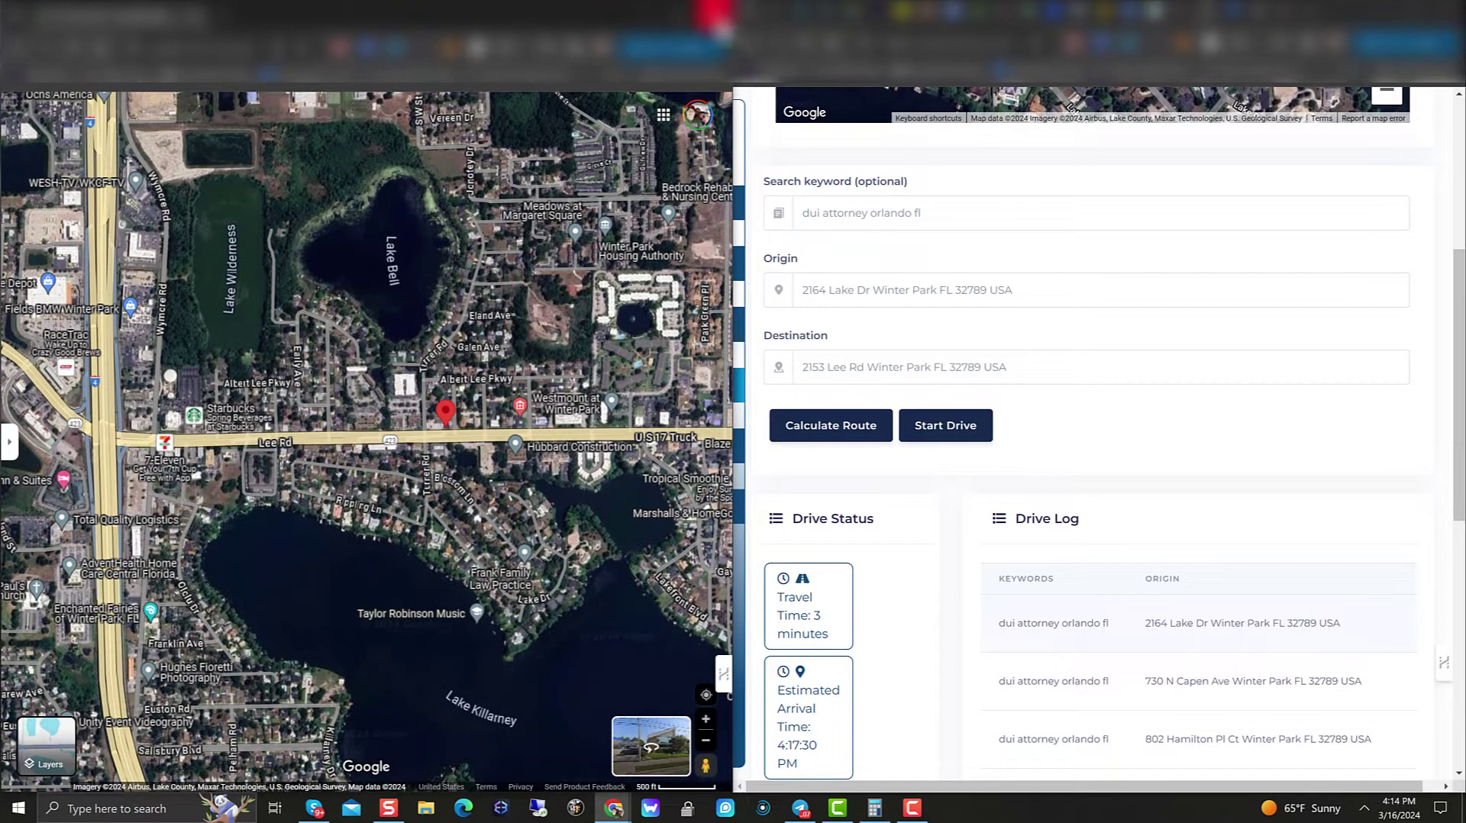
# Step: Close Google Maps, maximize the Kraken page, pin the sidebar open, and scroll to the Drive Log
pyautogui.click(720, 23)
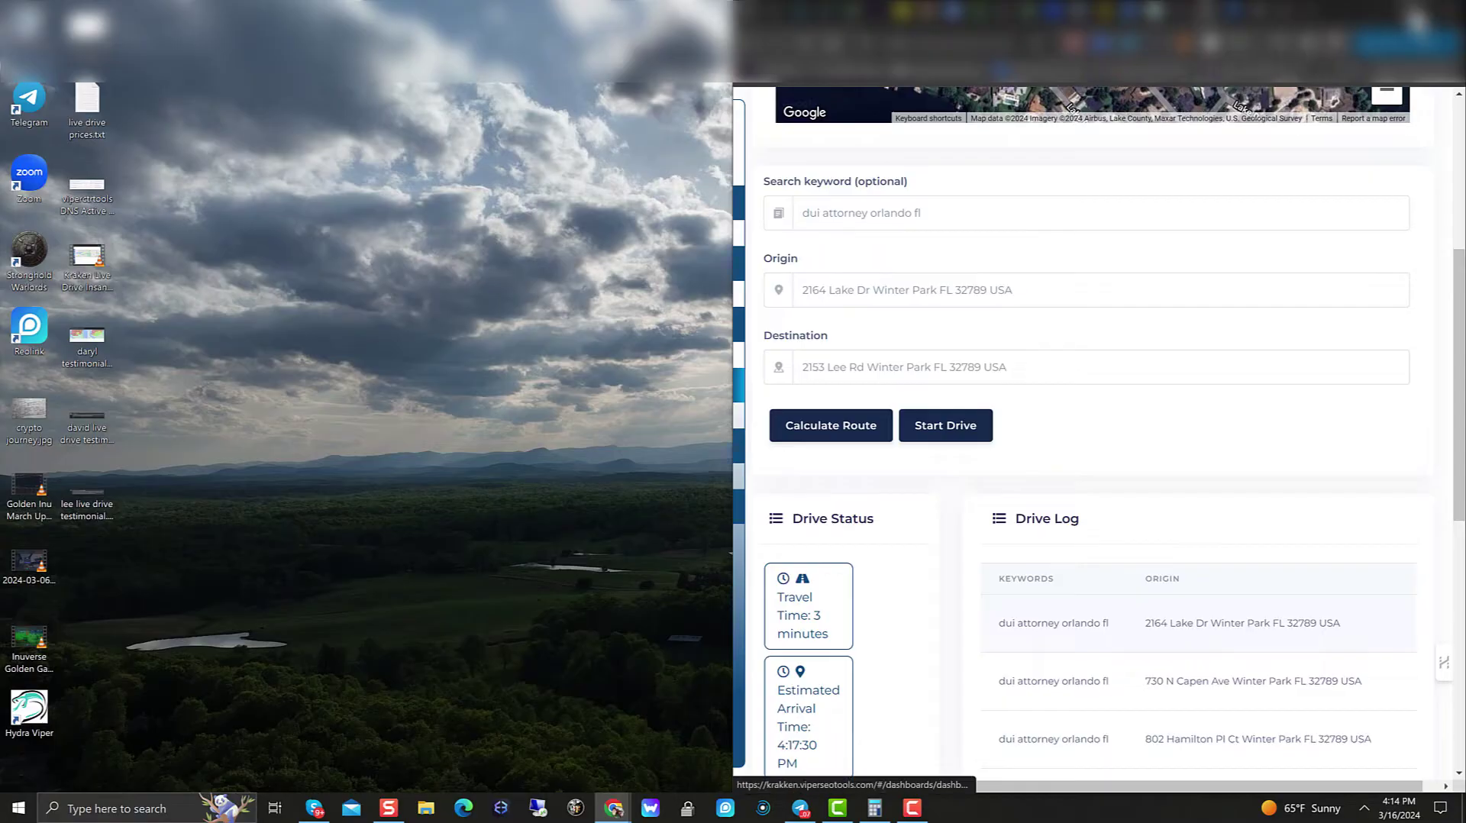
pyautogui.click(1417, 21)
pyautogui.moveTo(53, 287)
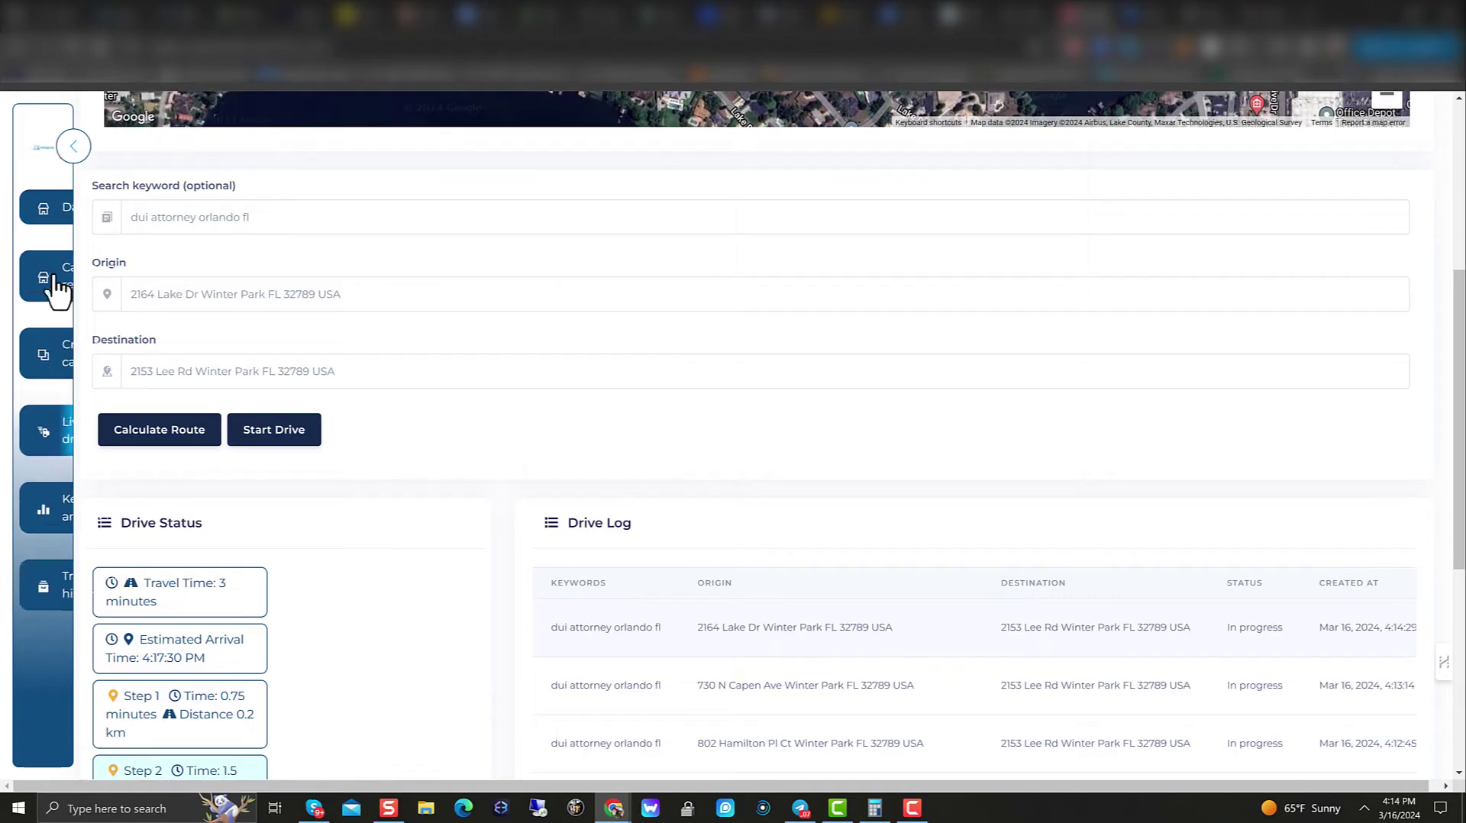
pyautogui.click(238, 130)
pyautogui.moveTo(84, 147)
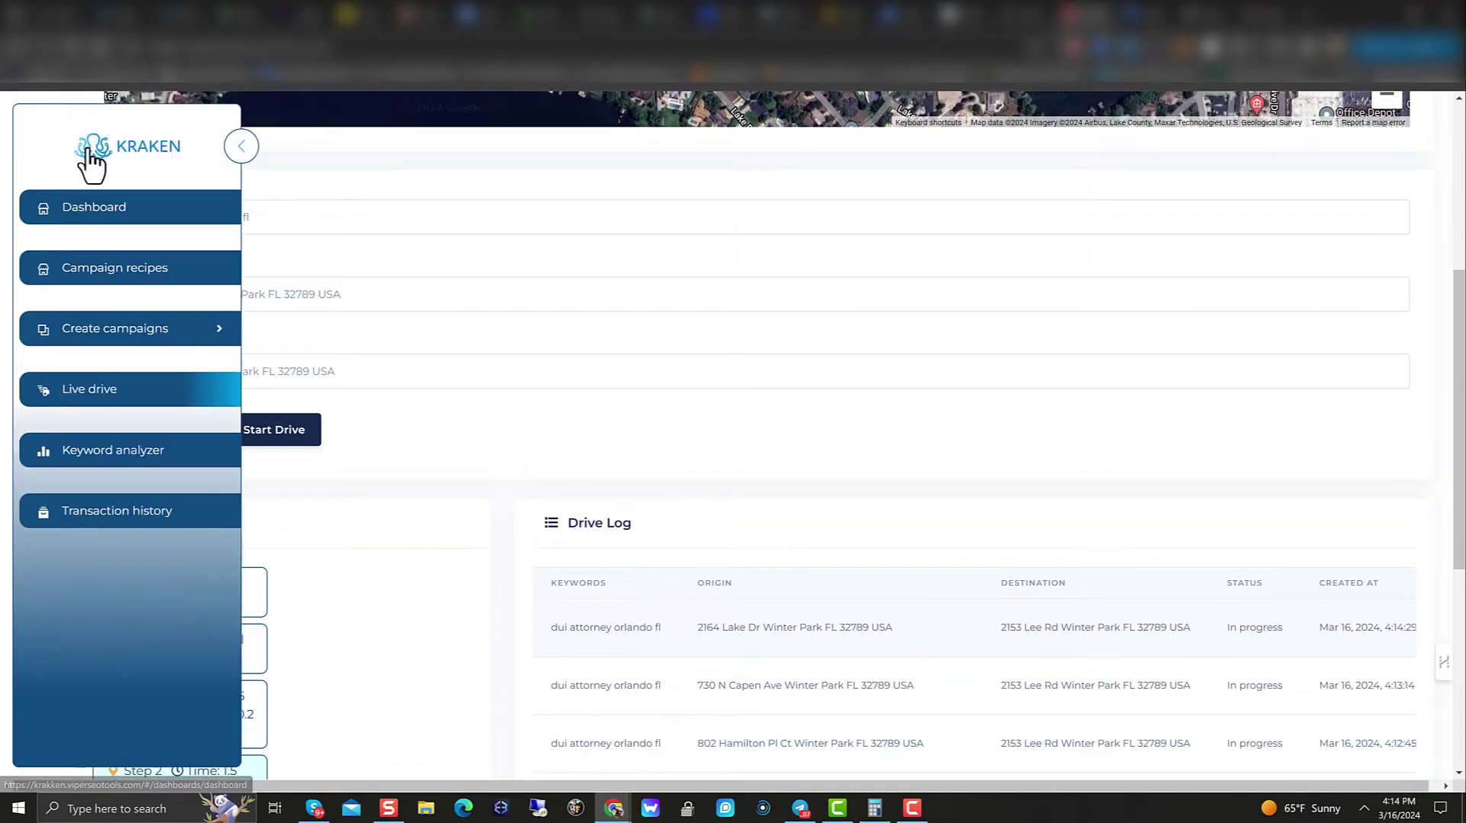
pyautogui.click(240, 147)
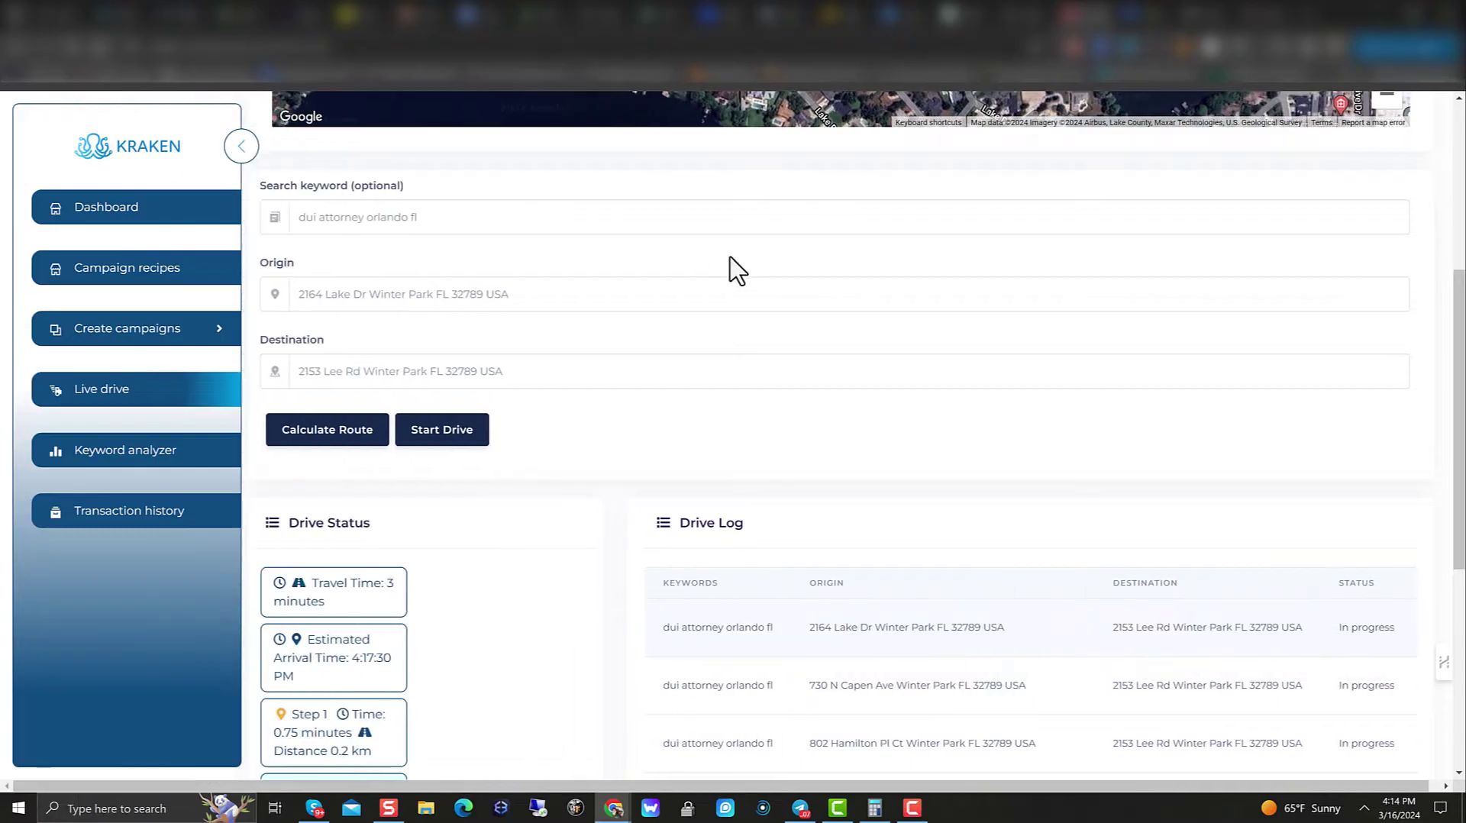
pyautogui.scroll(-5, 736, 343)
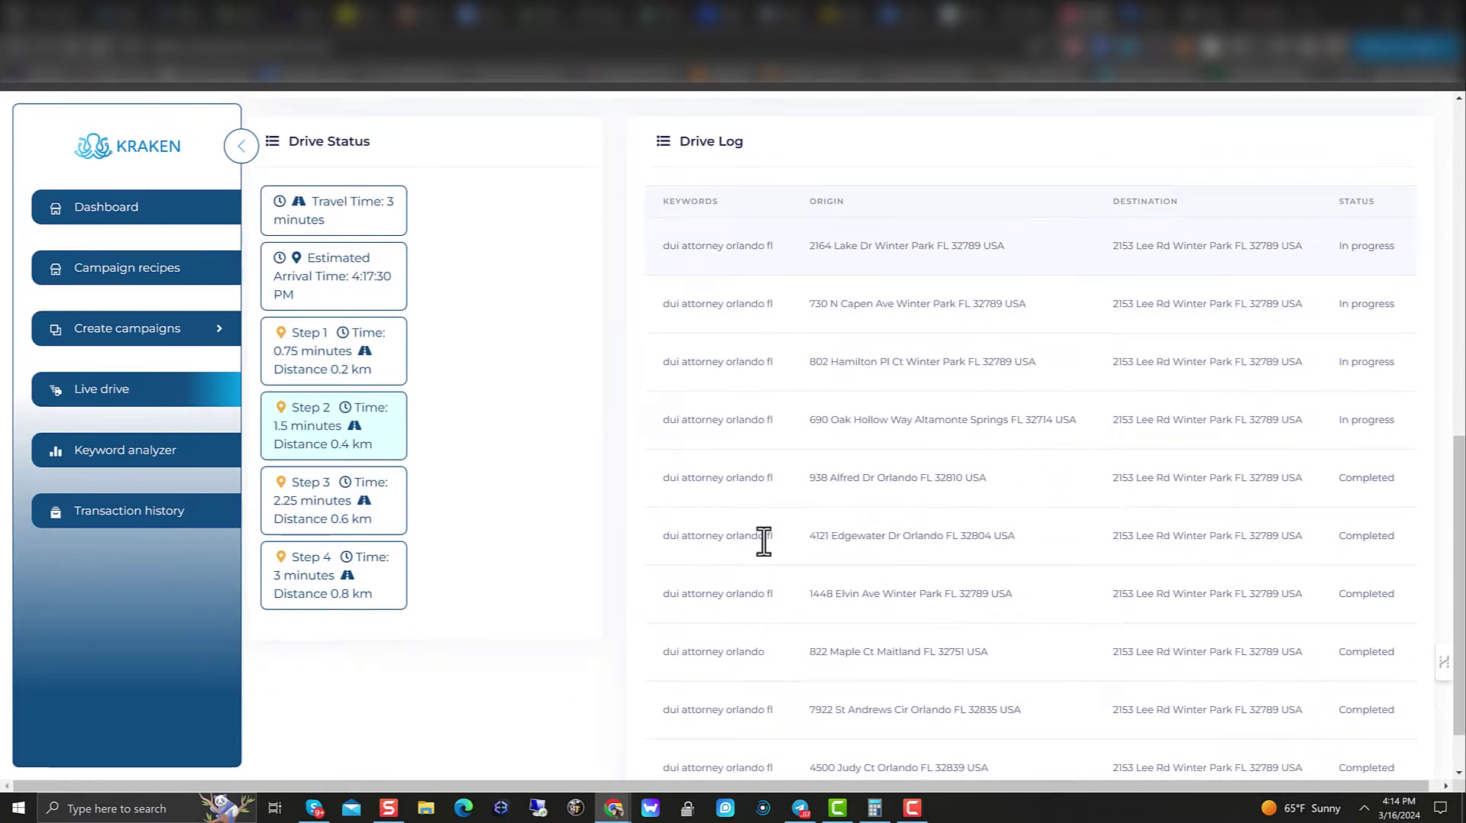
pyautogui.scroll(-1, 763, 541)
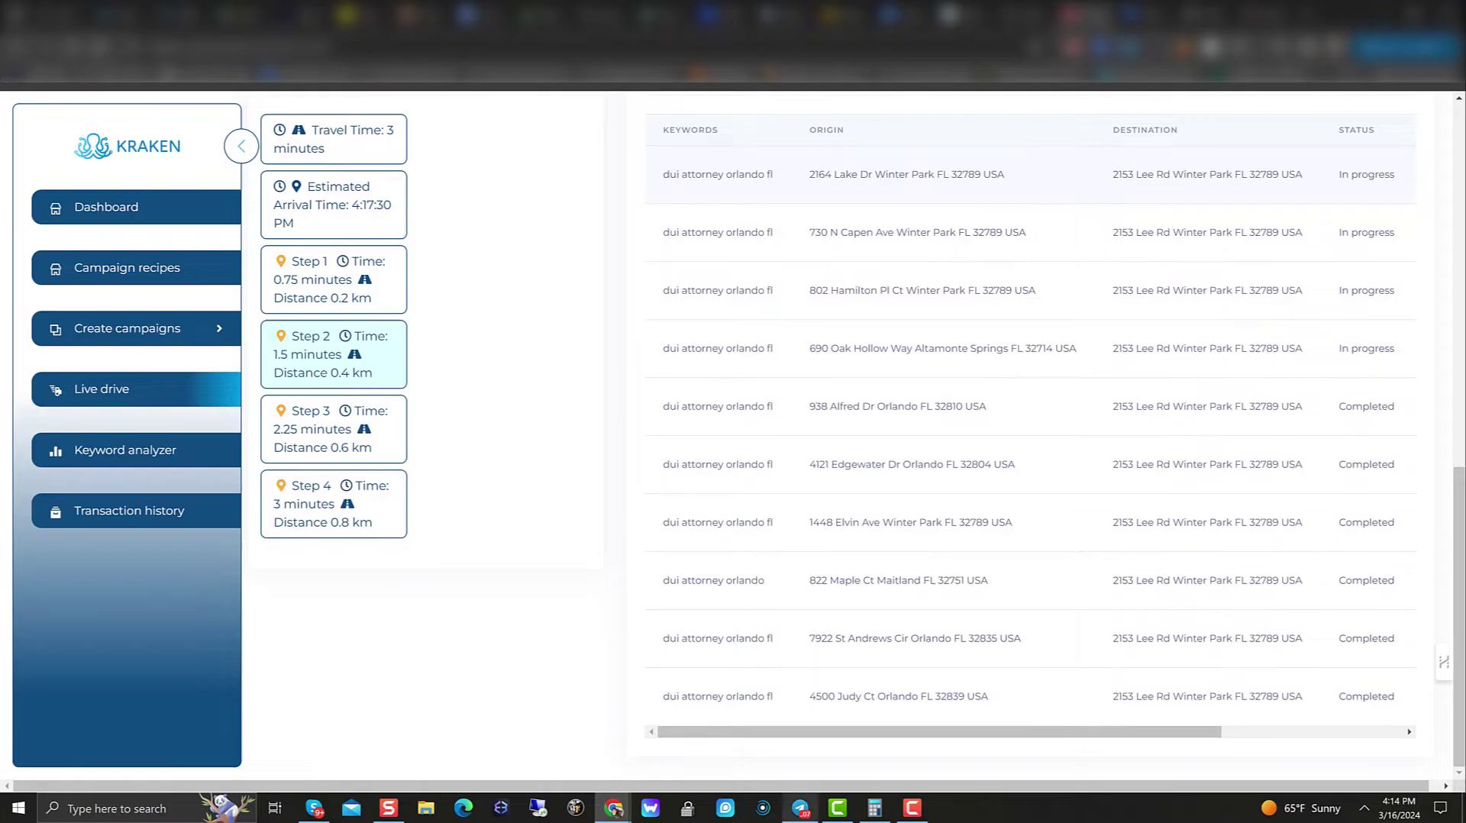
pyautogui.scroll(10, 870, 758)
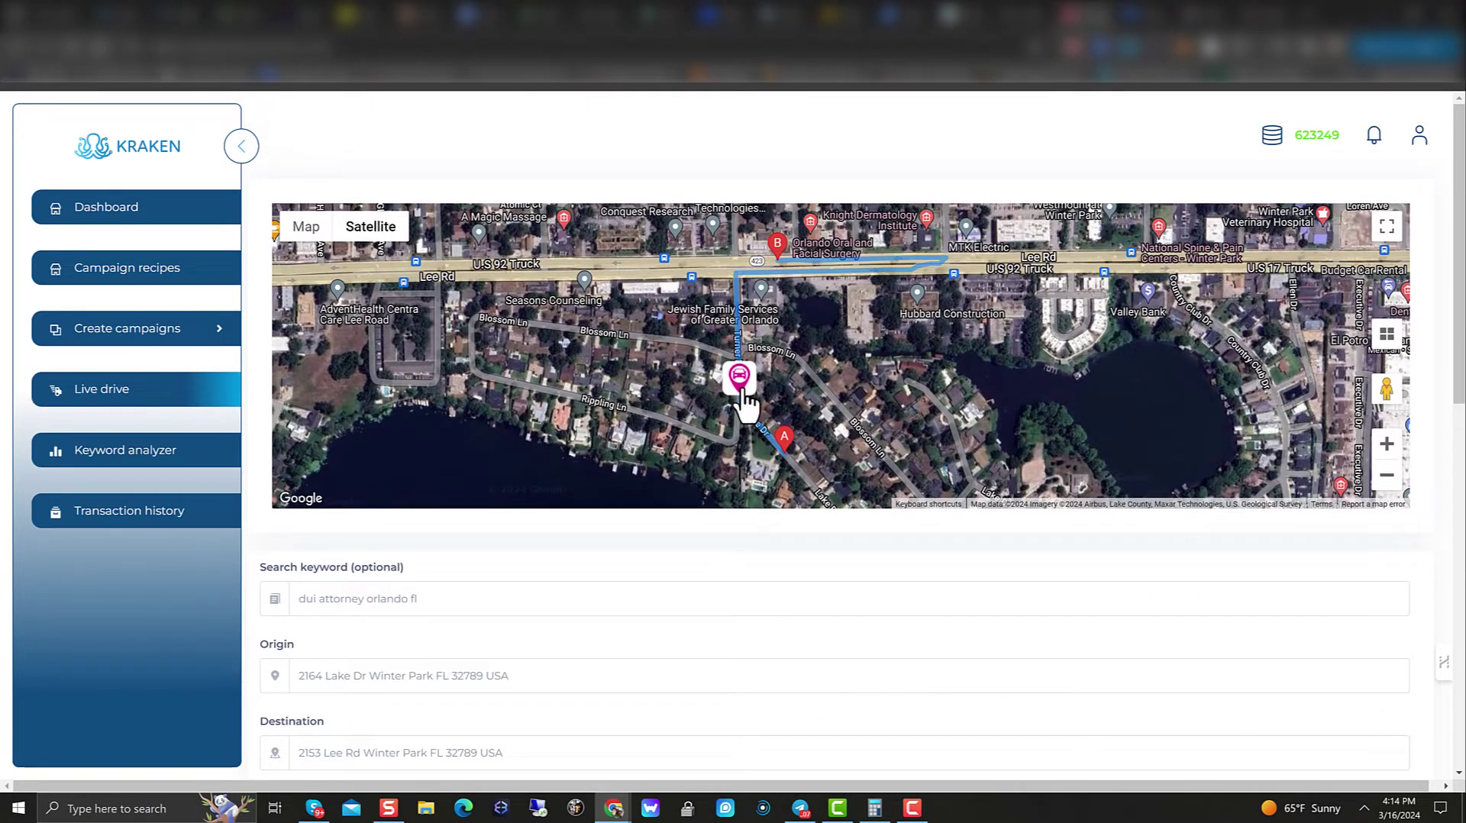
pyautogui.scroll(-7, 738, 405)
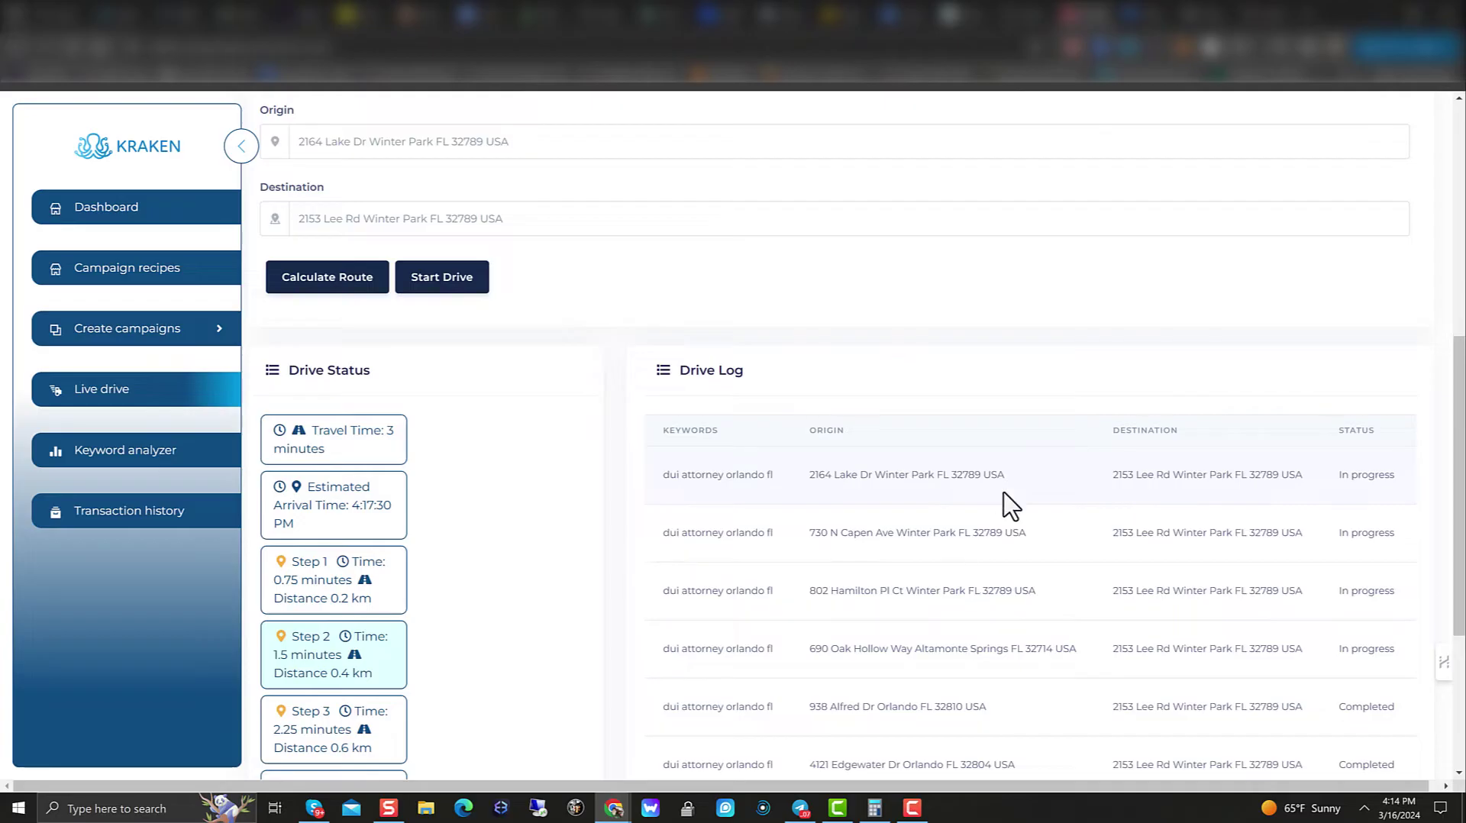
# Step: Load the third Drive Log row's route into Drive Status and pan around its car marker
pyautogui.moveTo(1000, 534); pyautogui.dragTo(1390, 523)
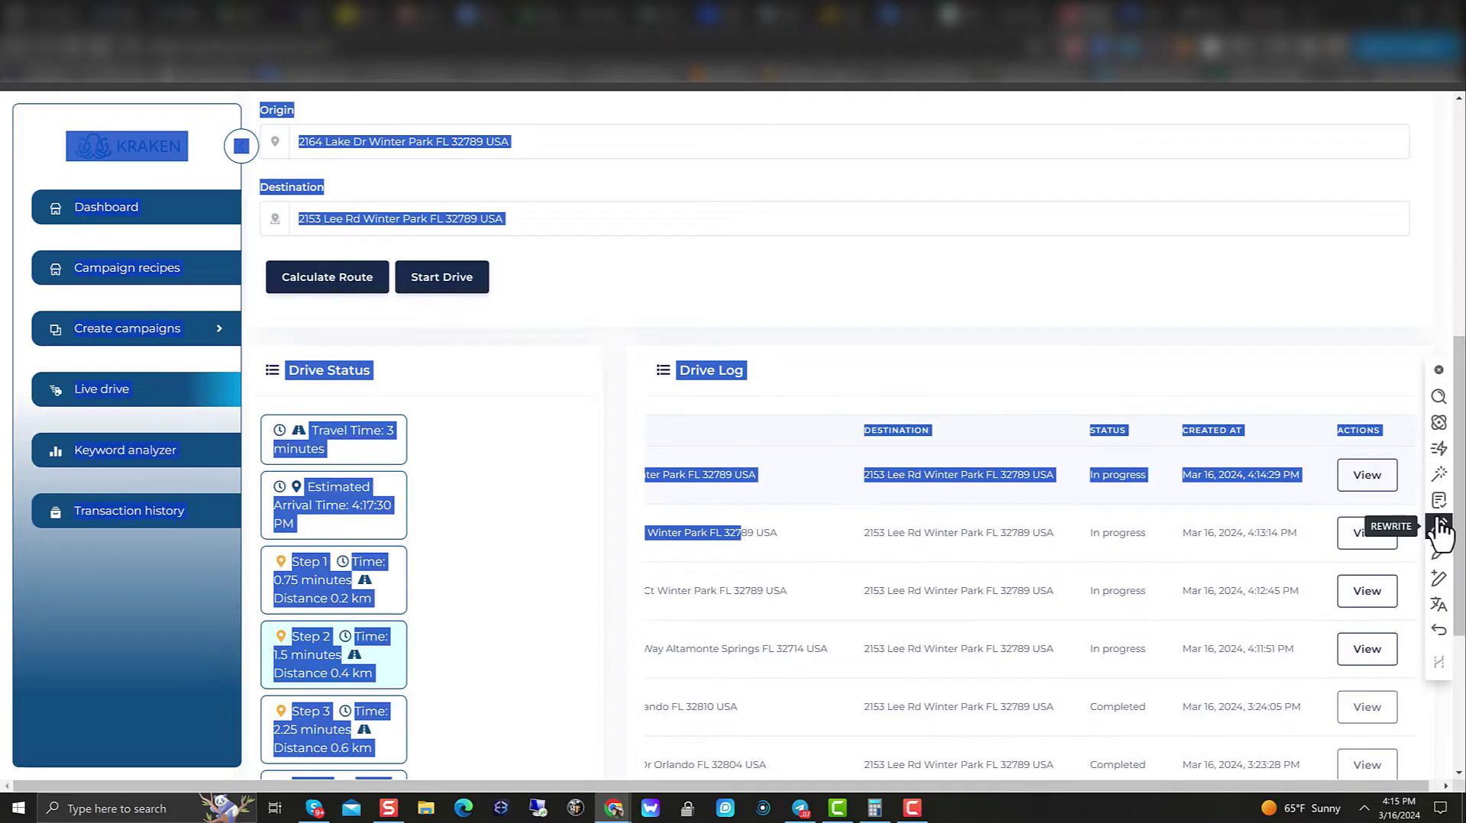
pyautogui.click(1282, 590)
pyautogui.click(1363, 593)
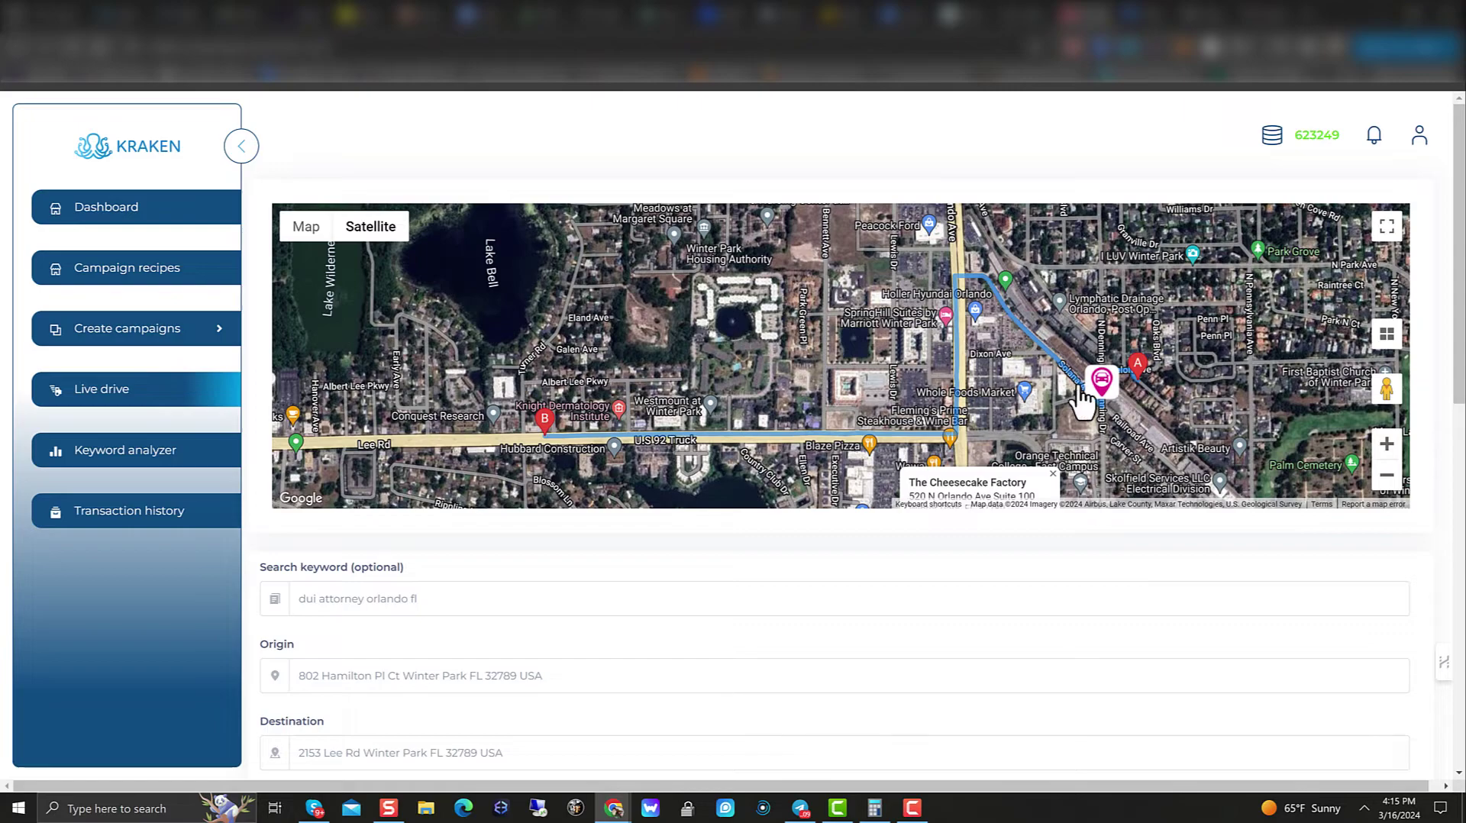
pyautogui.scroll(-5, 1120, 415)
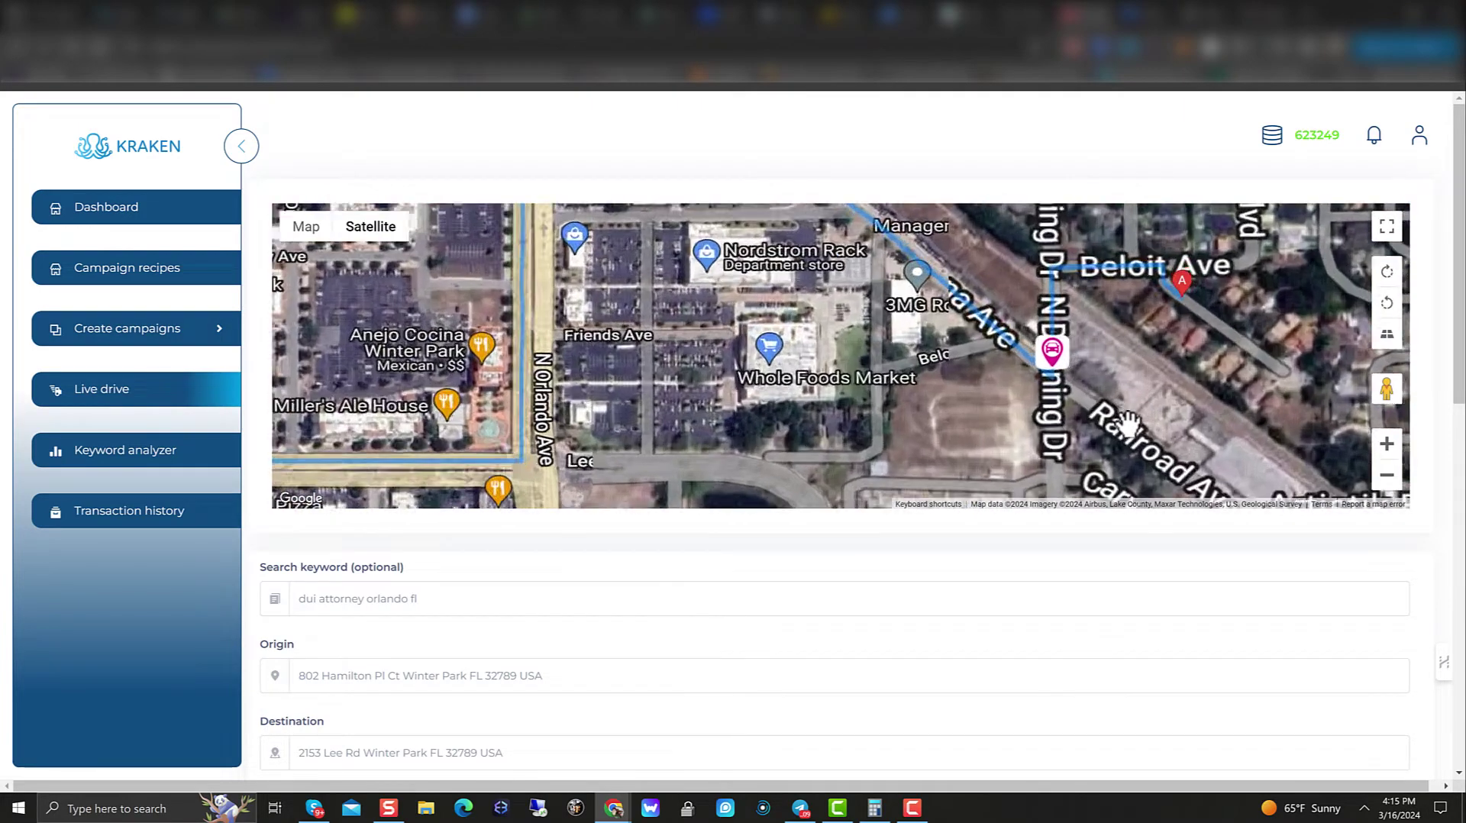
pyautogui.moveTo(1164, 266)
pyautogui.mouseDown()
pyautogui.moveTo(1102, 534)
pyautogui.moveTo(1151, 349)
pyautogui.moveTo(1100, 265)
pyautogui.mouseUp()
pyautogui.scroll(3, 1064, 392)
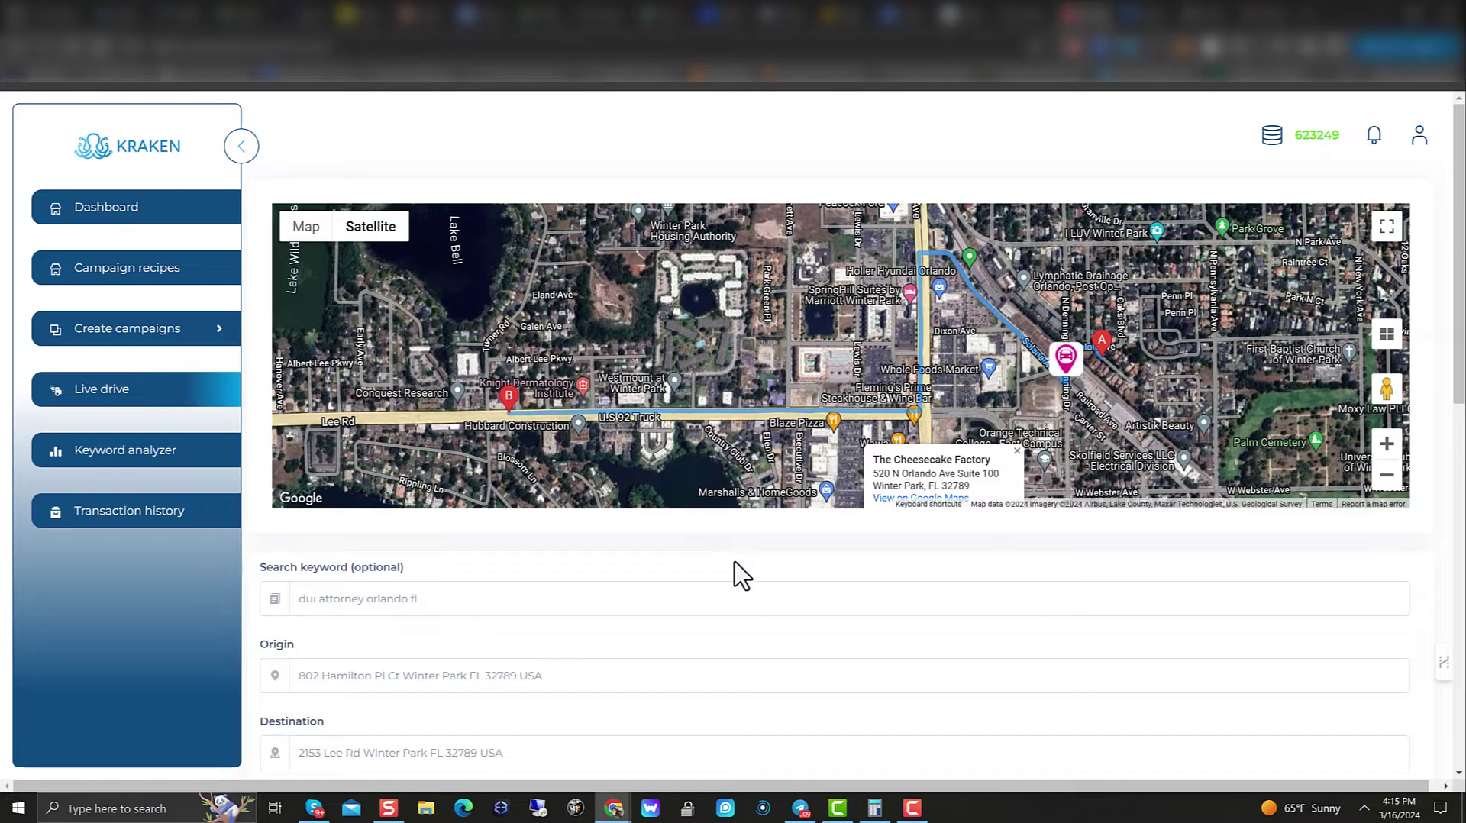
pyautogui.doubleClick(967, 643)
pyautogui.click(1011, 641)
# Step: View the second, first and fourth drives' routes in turn
pyautogui.scroll(-5, 1008, 634)
pyautogui.scroll(-3, 1047, 632)
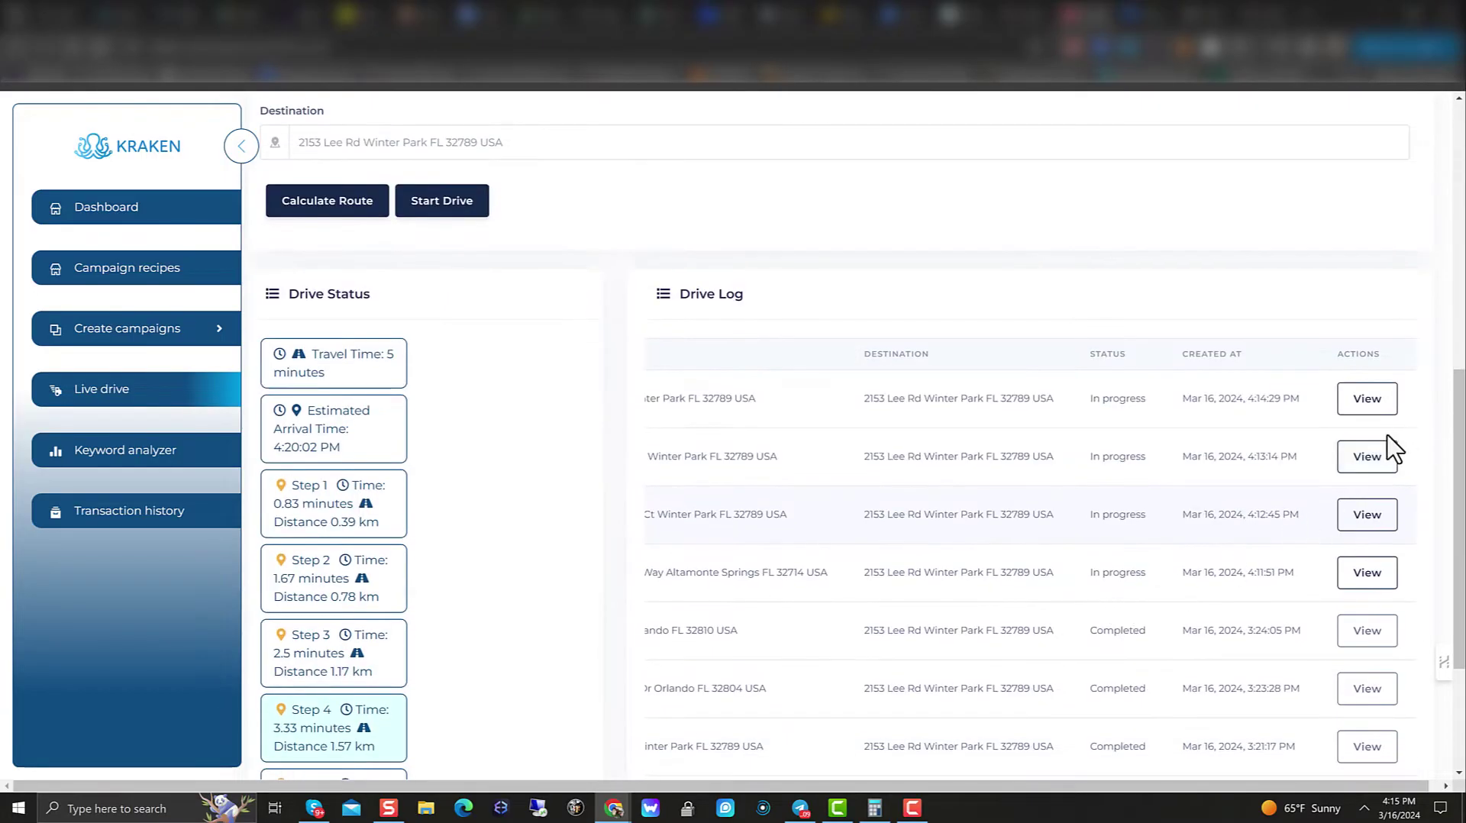
pyautogui.click(1367, 456)
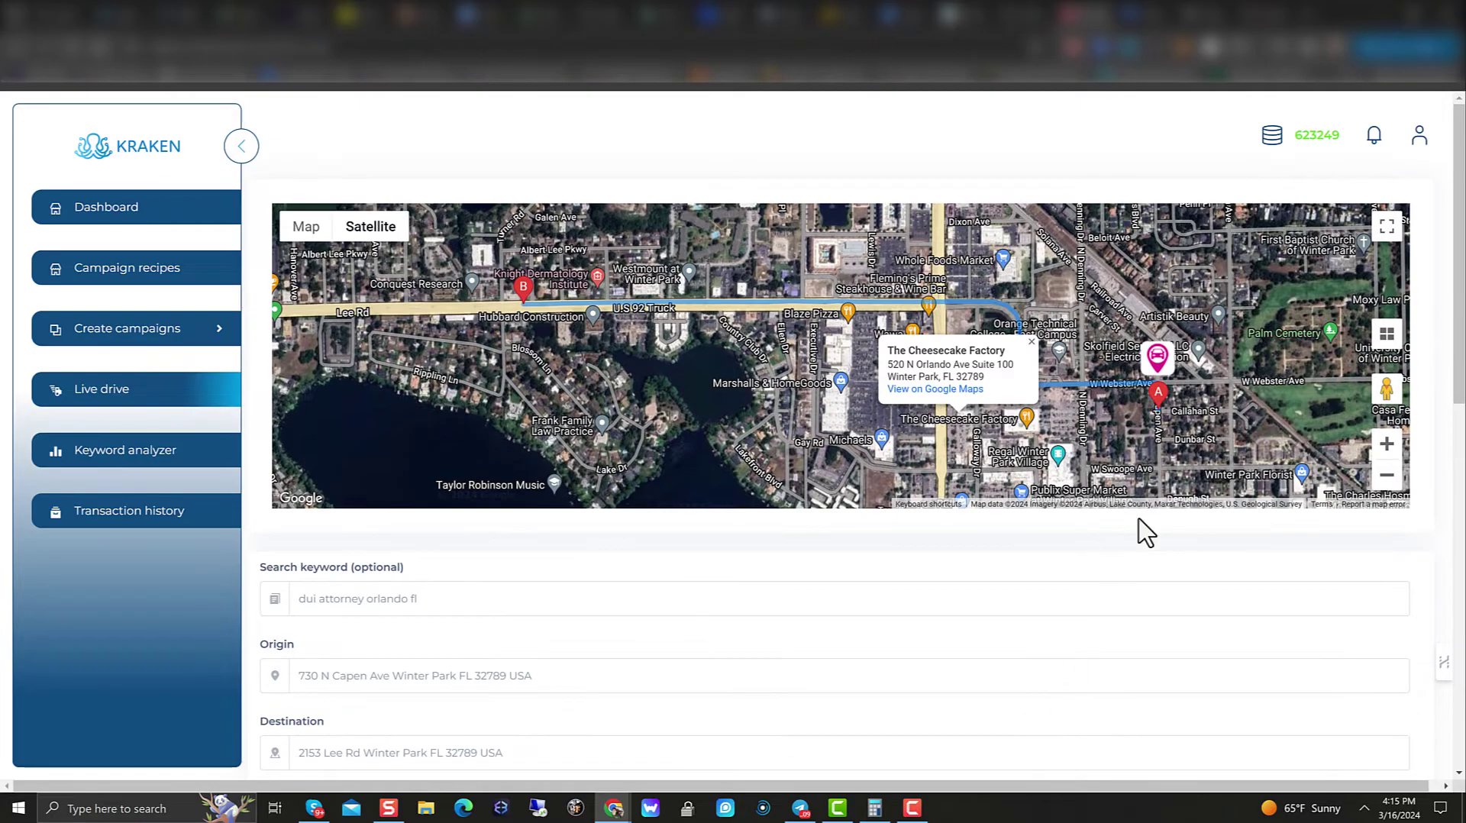
pyautogui.scroll(-6, 1138, 549)
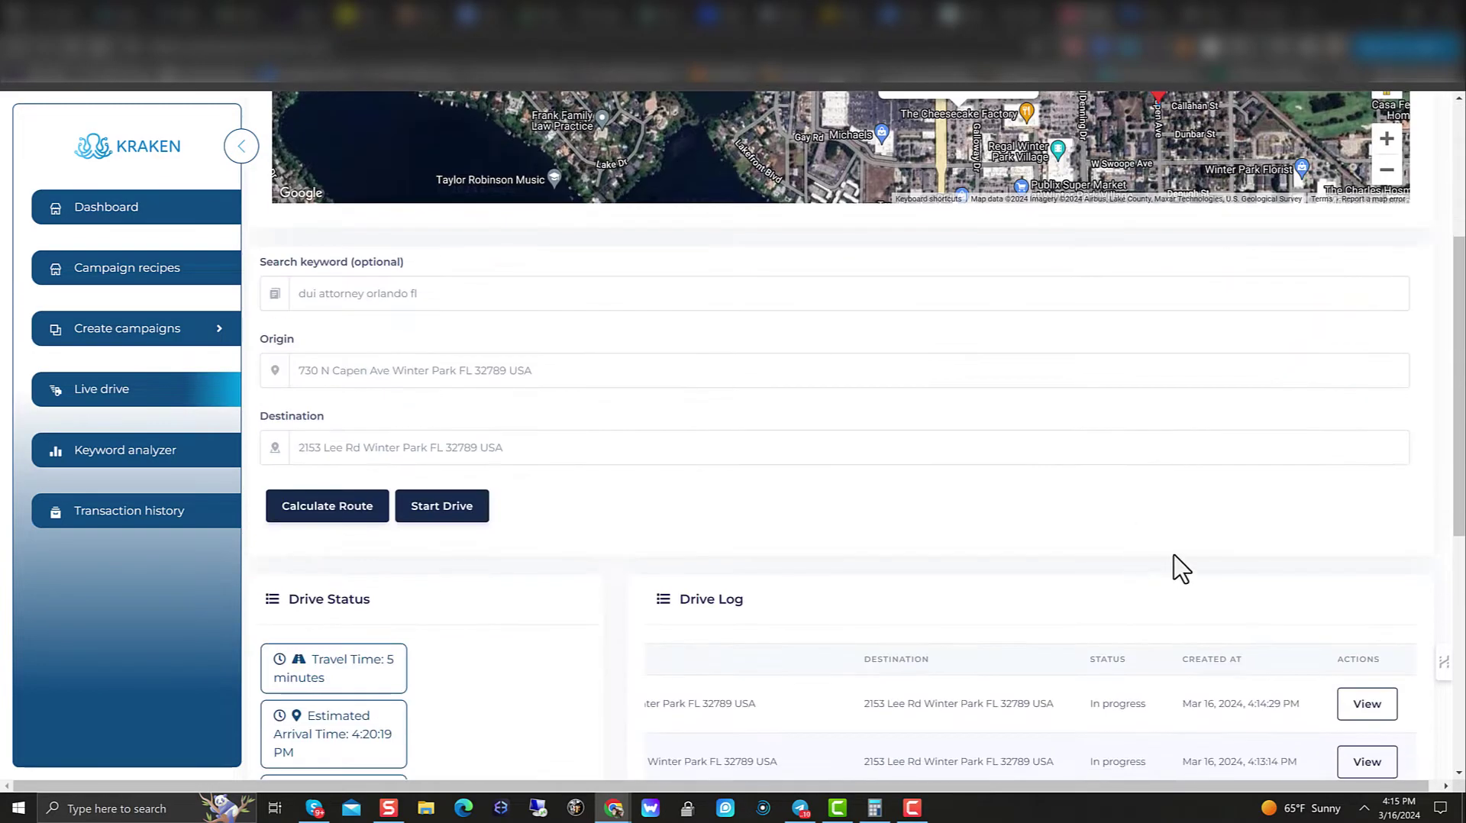
pyautogui.click(1381, 560)
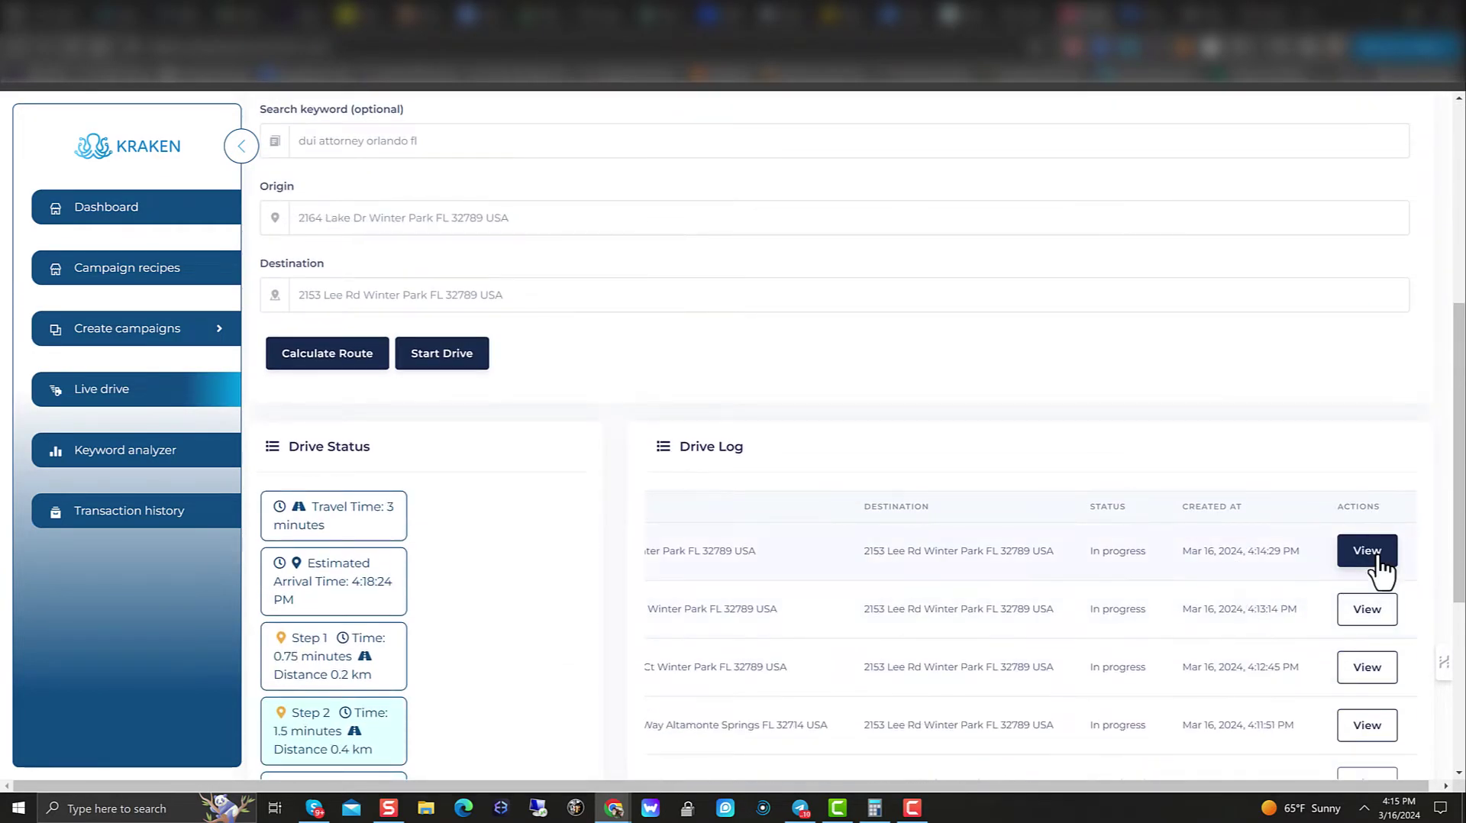
pyautogui.scroll(-8, 1247, 612)
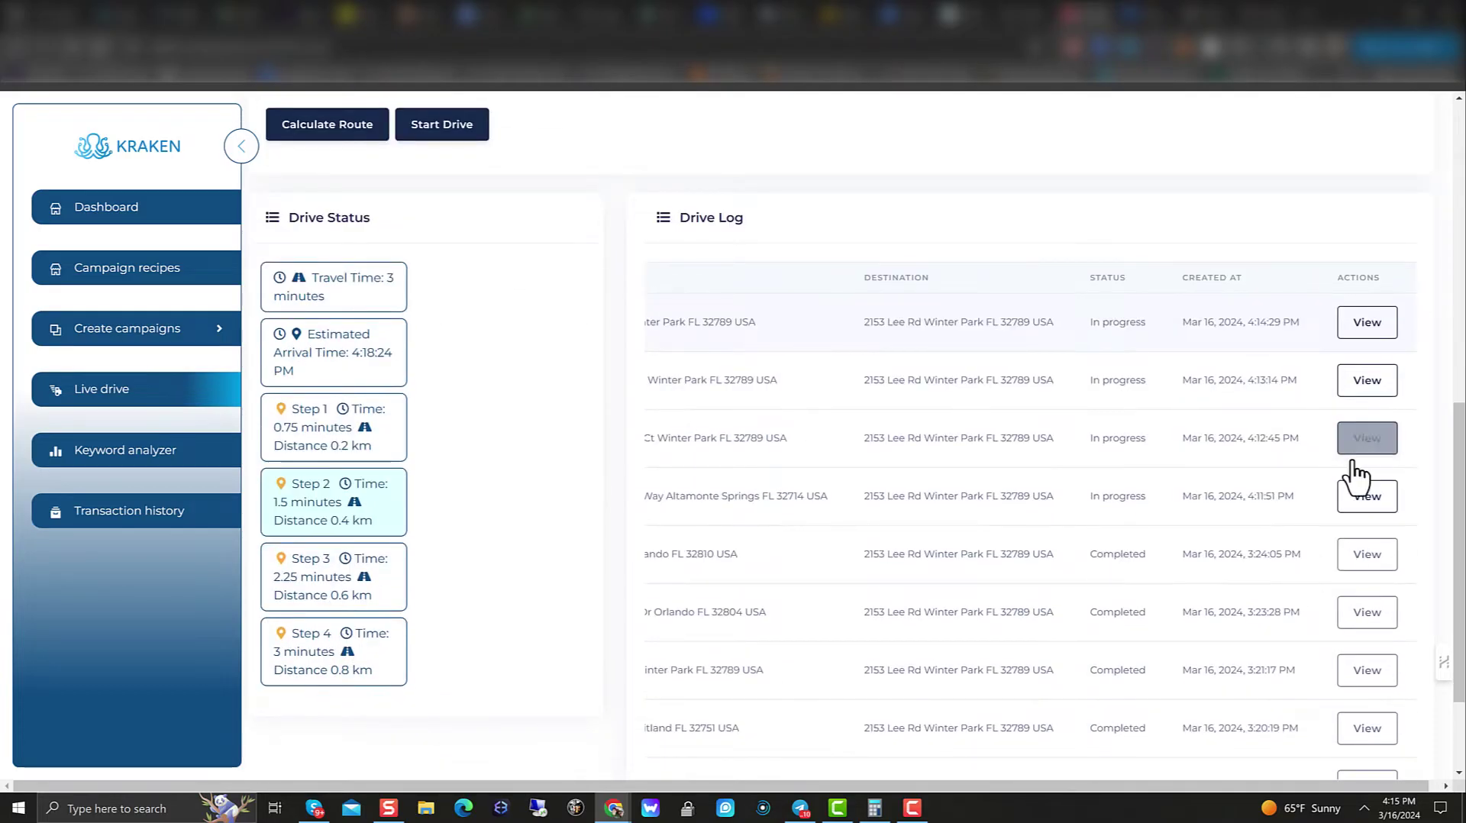
pyautogui.click(1370, 507)
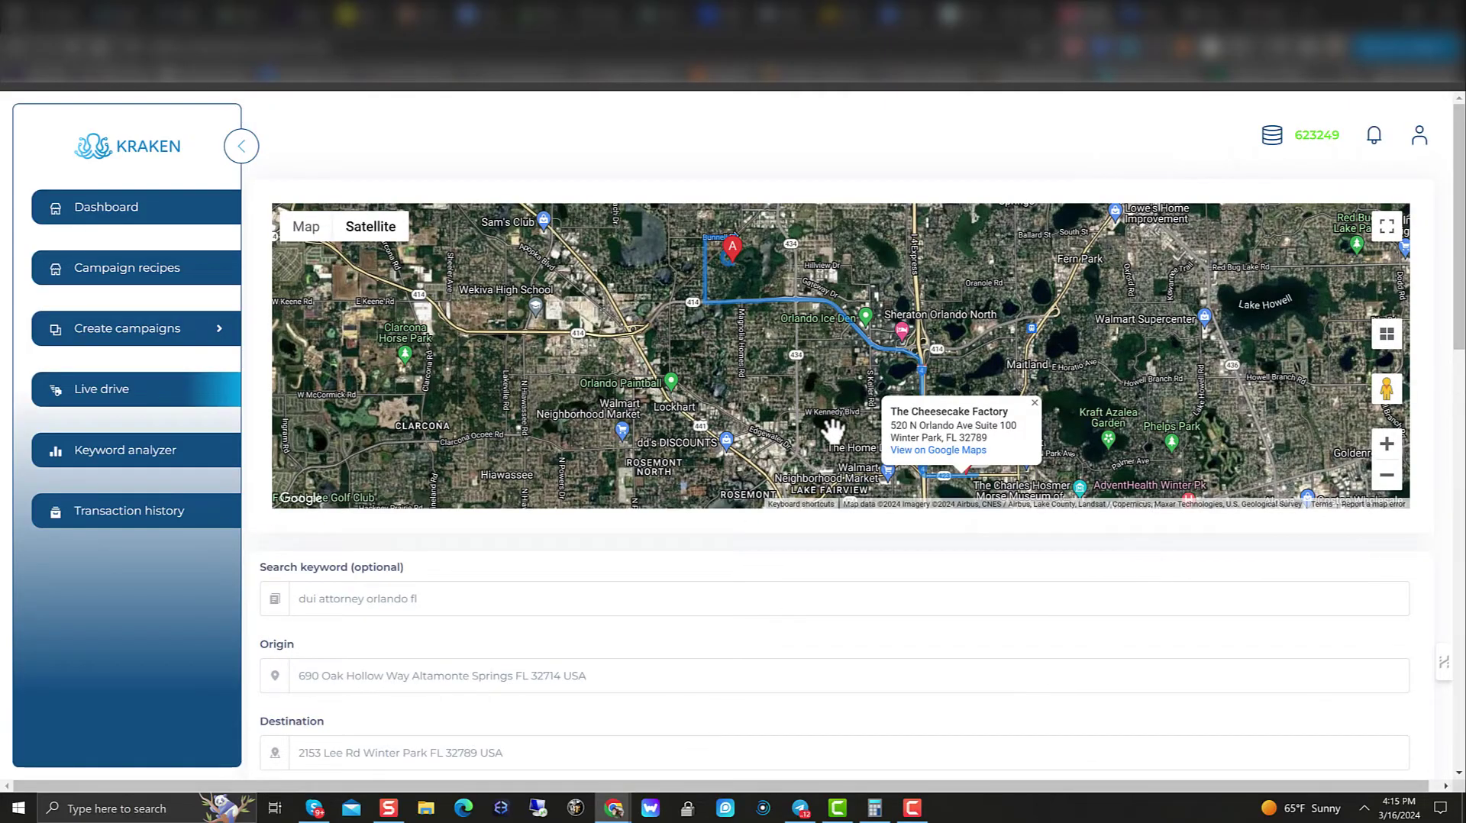
# Step: Pan the satellite map along the Oak Hollow Way route's start to show marker A
pyautogui.scroll(1, 836, 427)
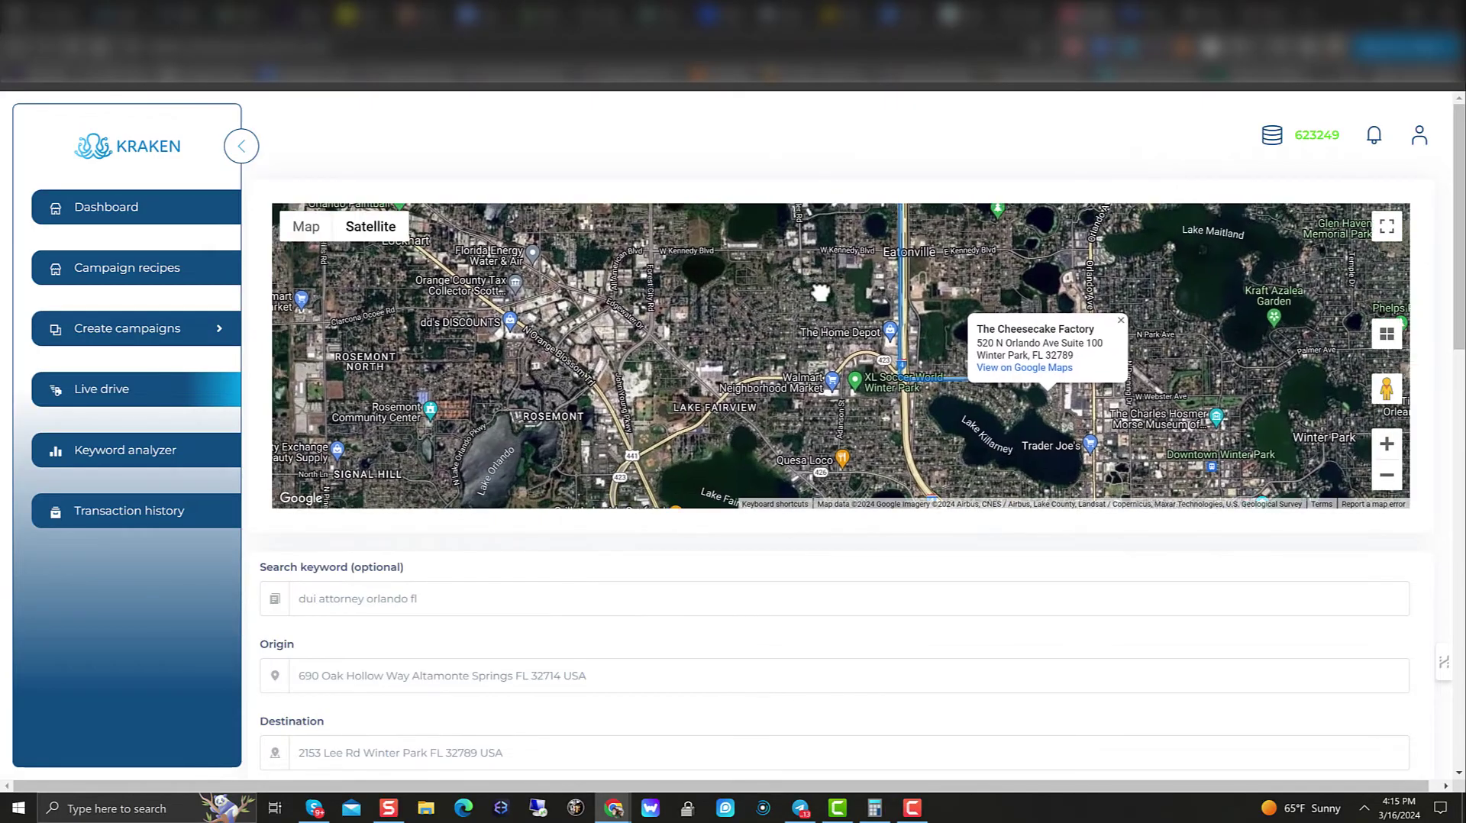
pyautogui.moveTo(773, 227); pyautogui.dragTo(982, 497)
pyautogui.moveTo(926, 320)
pyautogui.mouseDown()
pyautogui.moveTo(1007, 451)
pyautogui.moveTo(948, 451)
pyautogui.moveTo(836, 500)
pyautogui.moveTo(822, 485)
pyautogui.mouseUp()
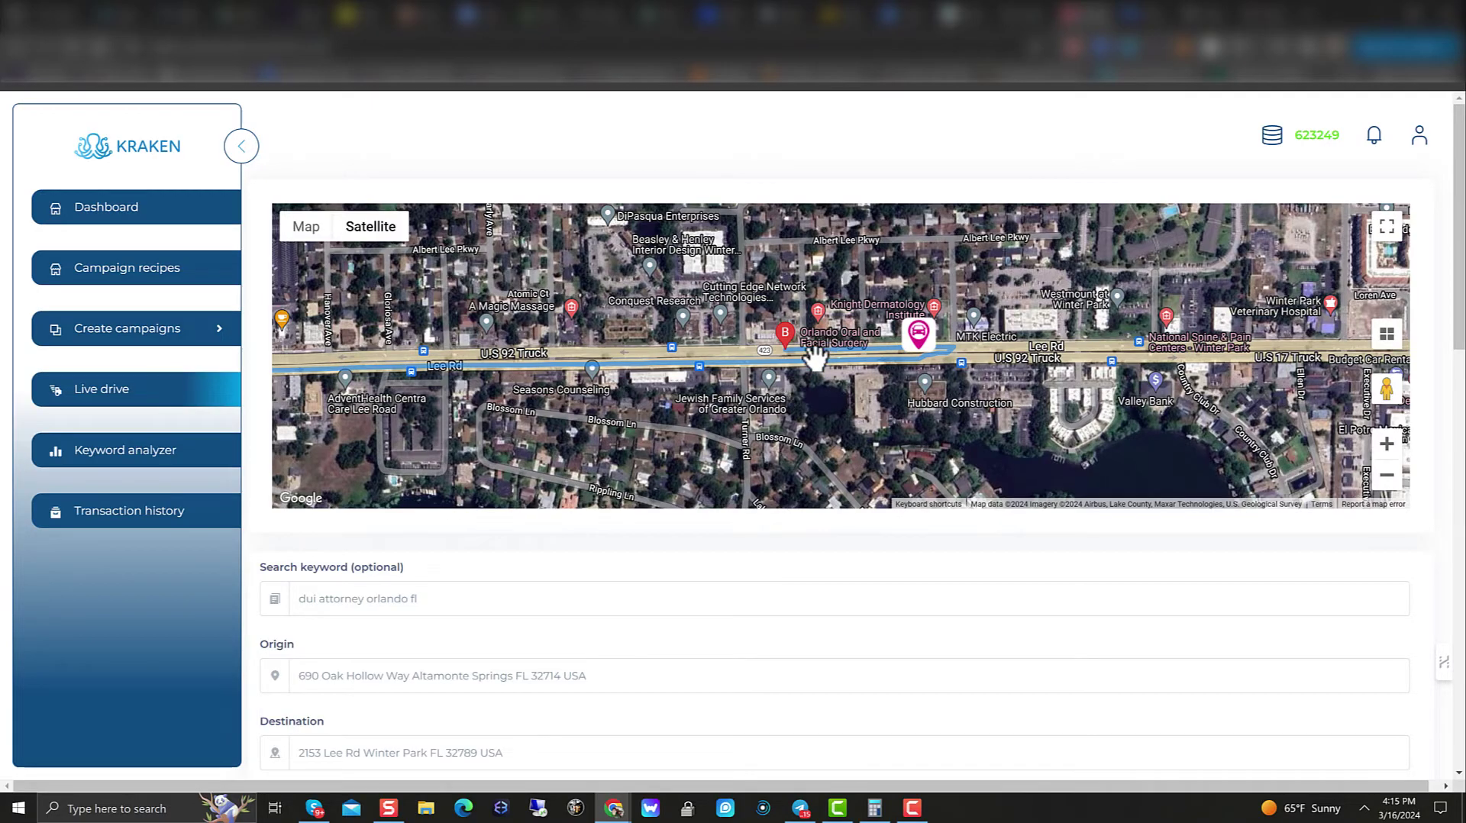
pyautogui.scroll(-5, 815, 355)
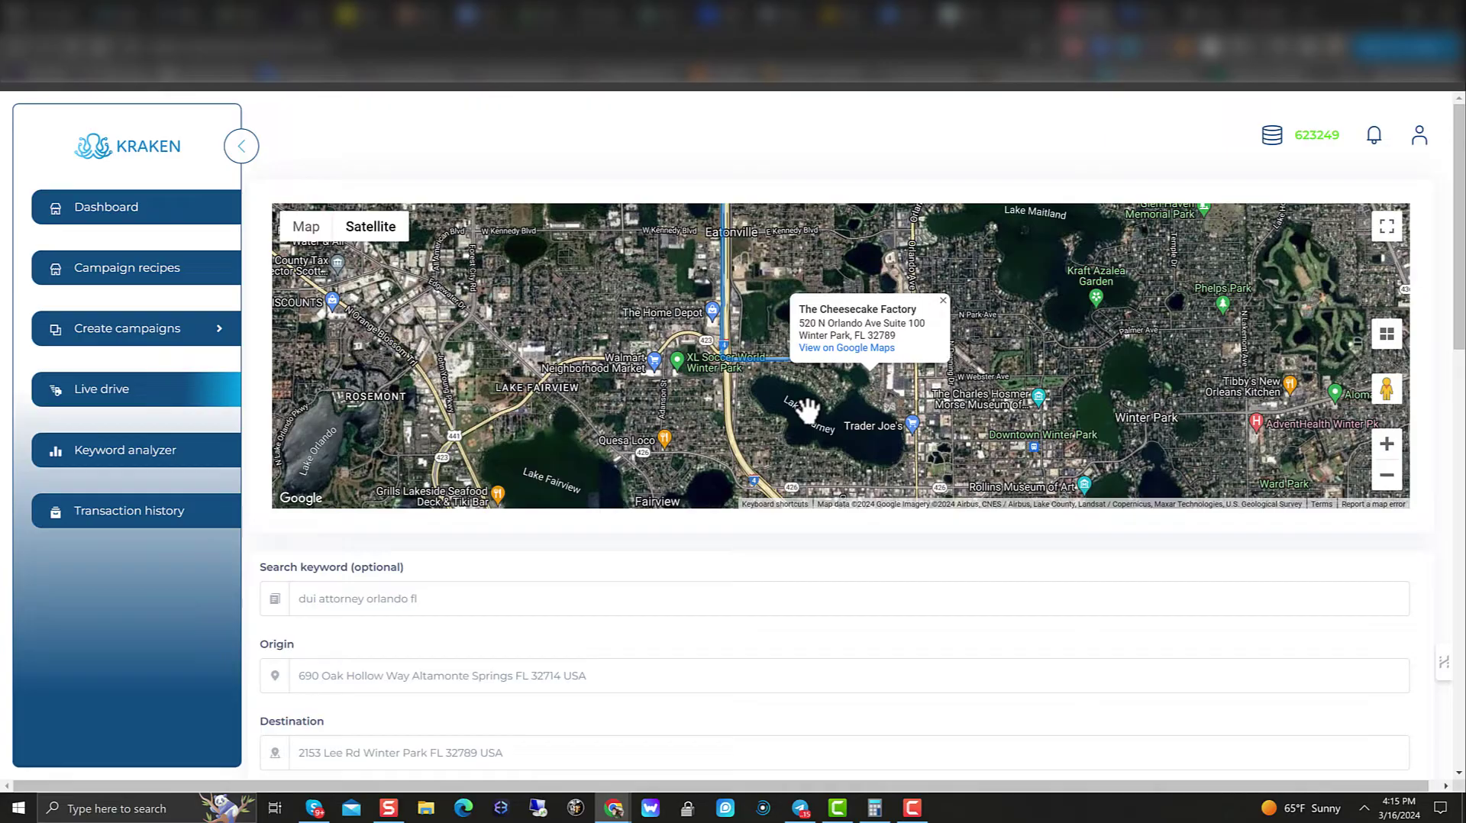
pyautogui.scroll(3, 807, 412)
pyautogui.scroll(-3, 805, 434)
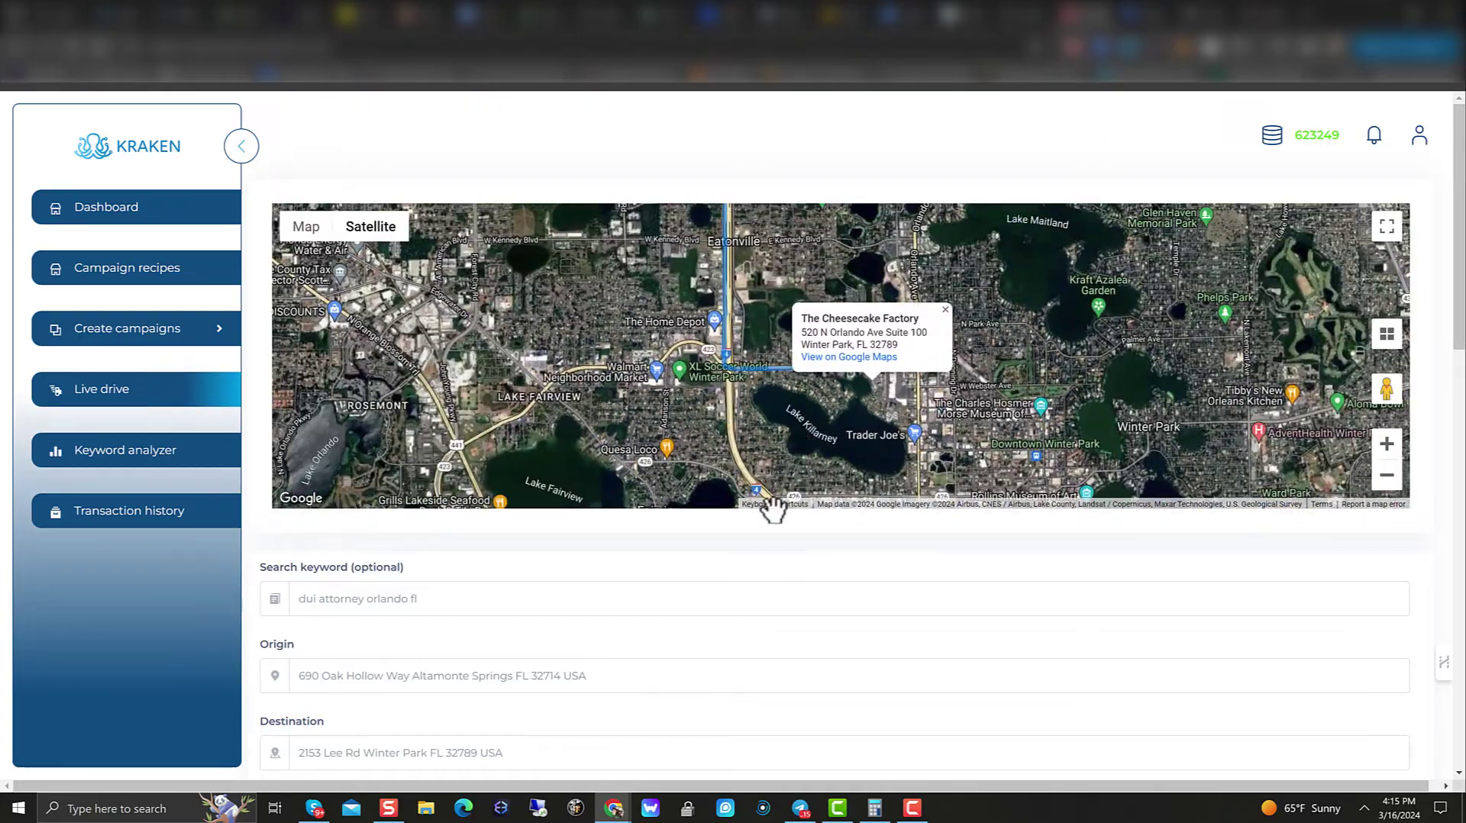
pyautogui.scroll(-6, 759, 534)
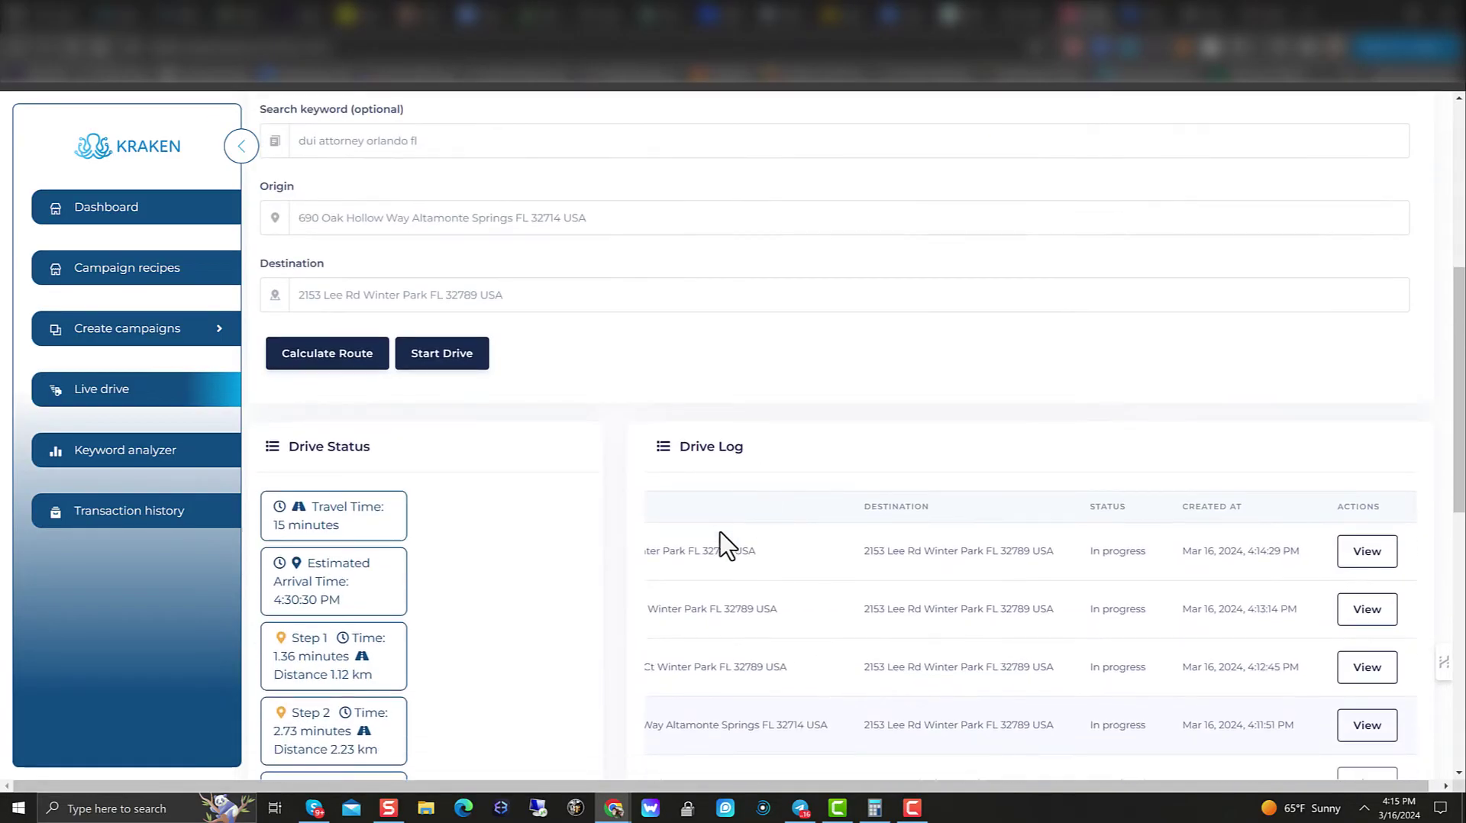
# Step: Close The Cheesecake Factory info window on the satellite map
pyautogui.scroll(-2, 728, 546)
pyautogui.scroll(8, 710, 603)
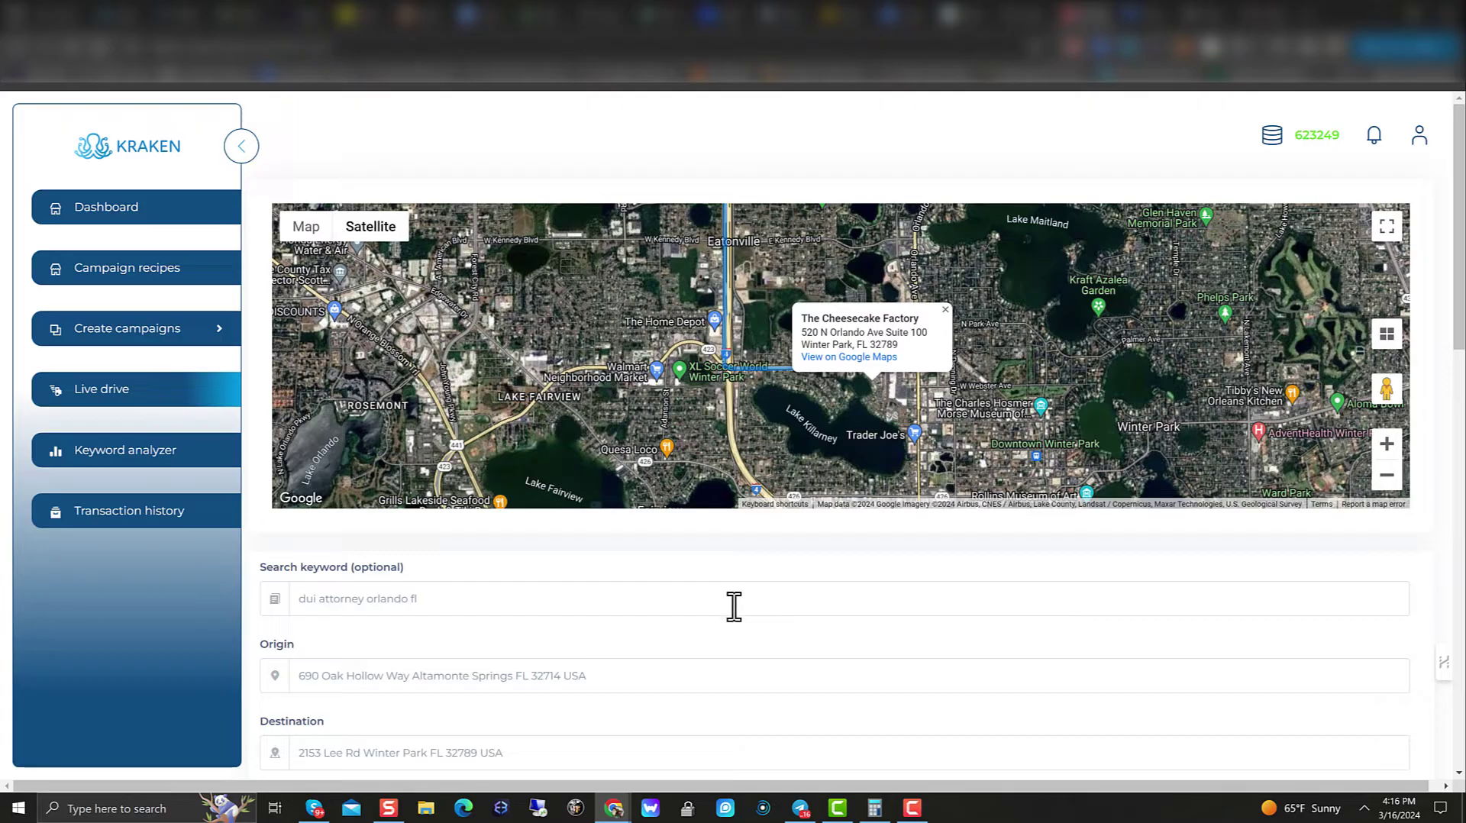
pyautogui.click(945, 312)
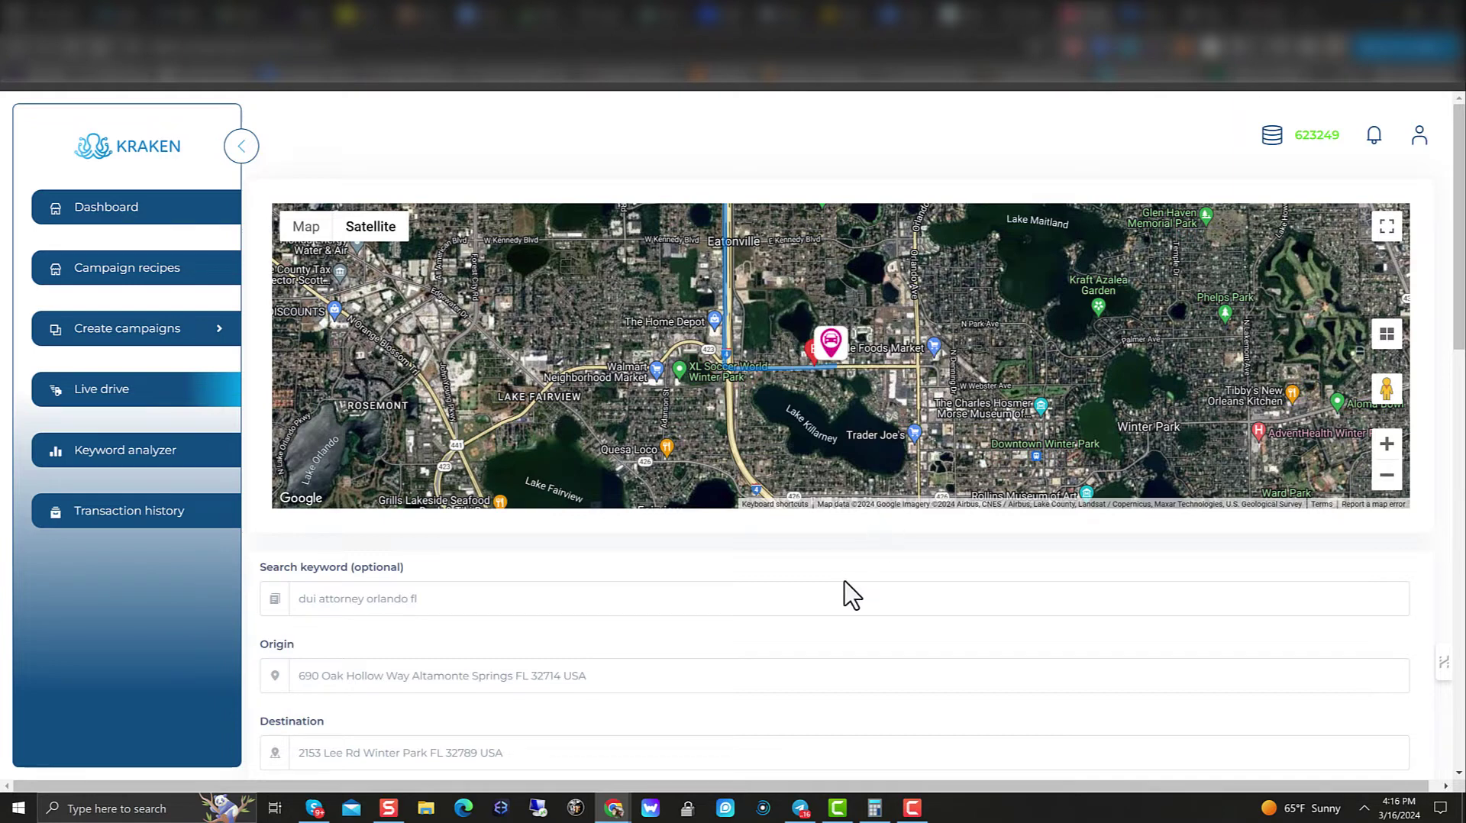
pyautogui.scroll(-3, 439, 649)
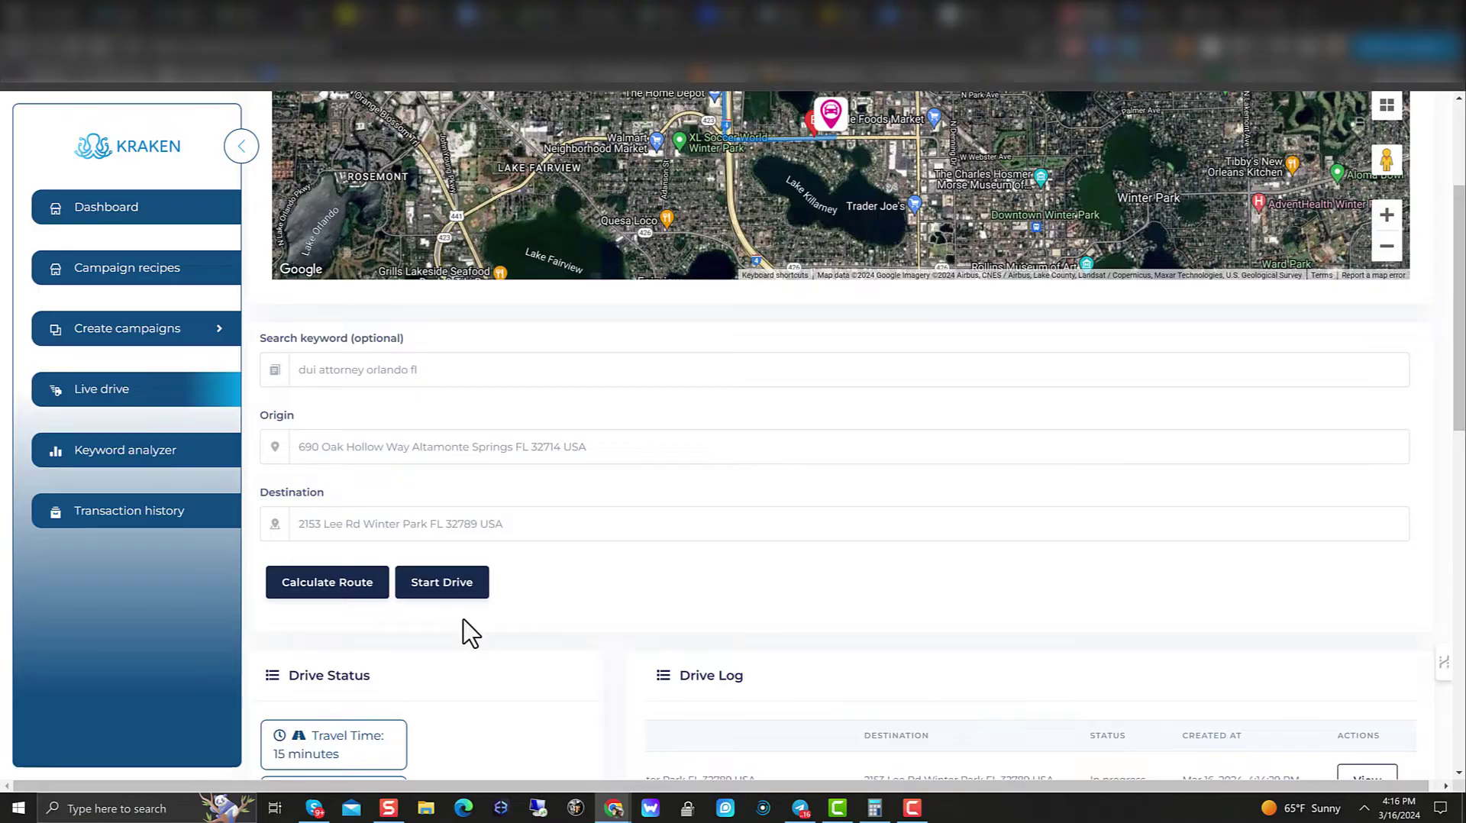
pyautogui.scroll(-3, 488, 623)
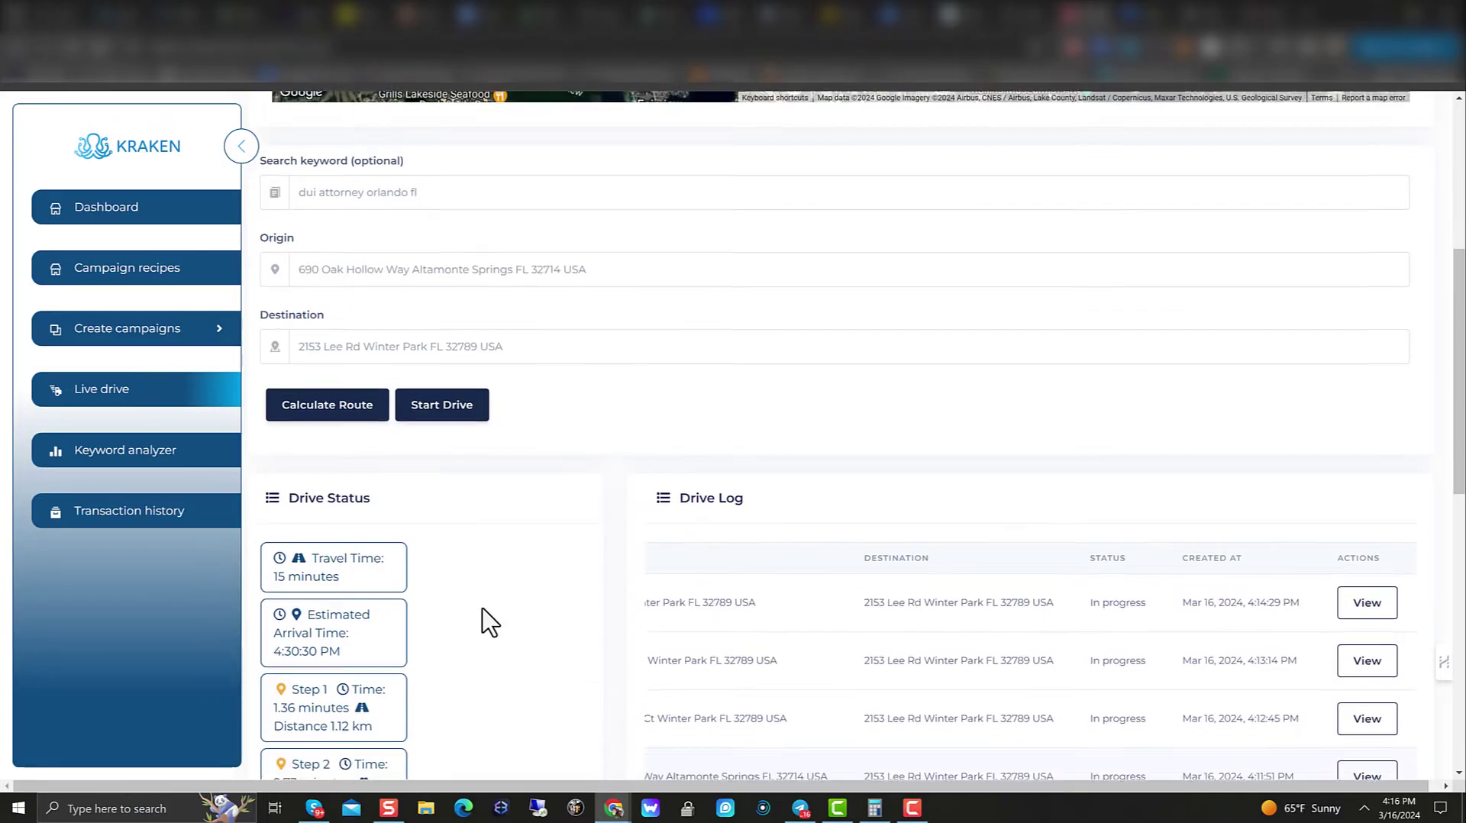
pyautogui.scroll(4, 488, 623)
pyautogui.scroll(2, 488, 622)
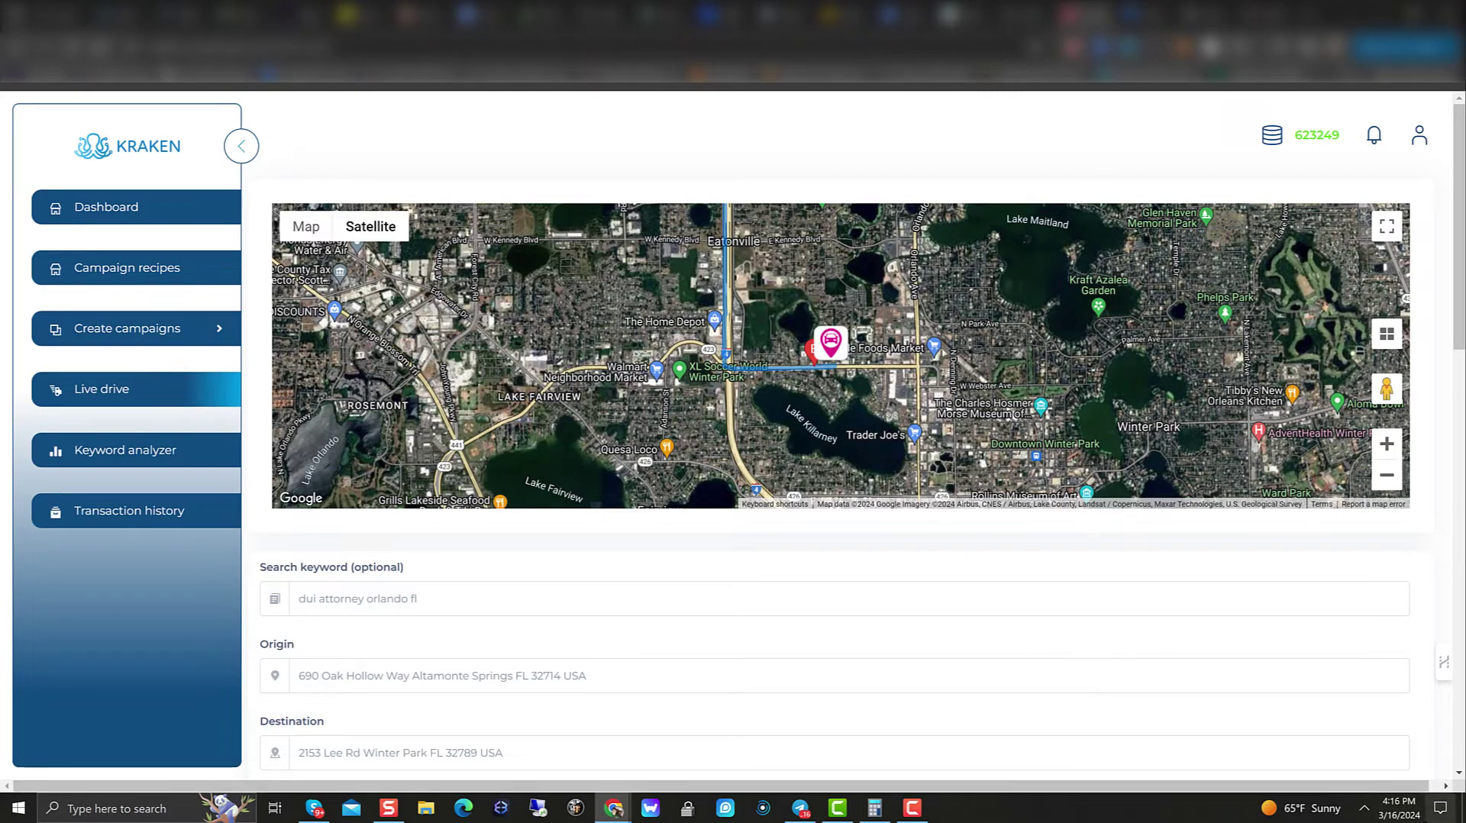
# Step: Check the taskbar clock against the arrival time, then start the drive along the loaded route
pyautogui.click(1412, 818)
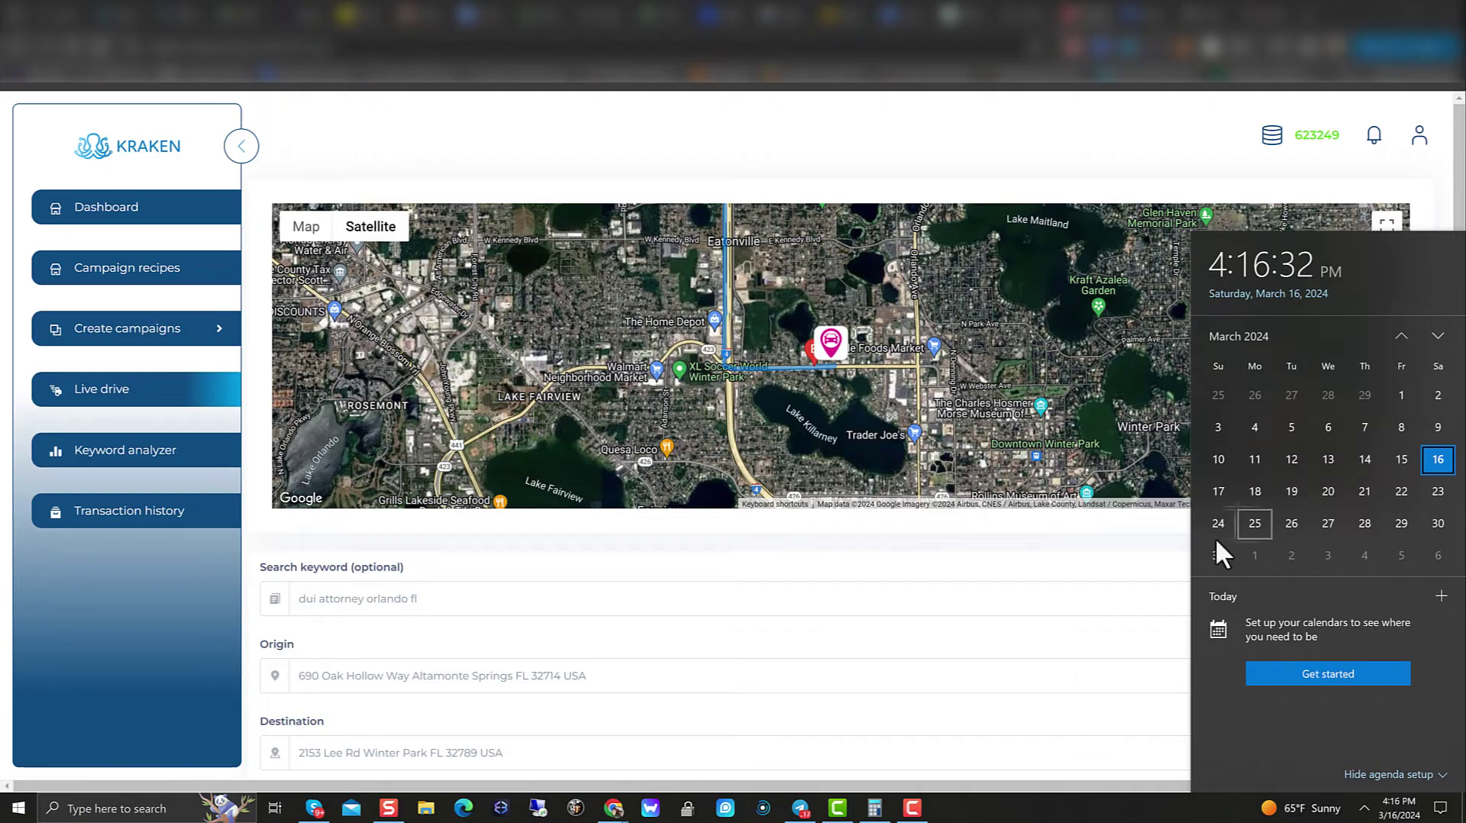
pyautogui.click(916, 546)
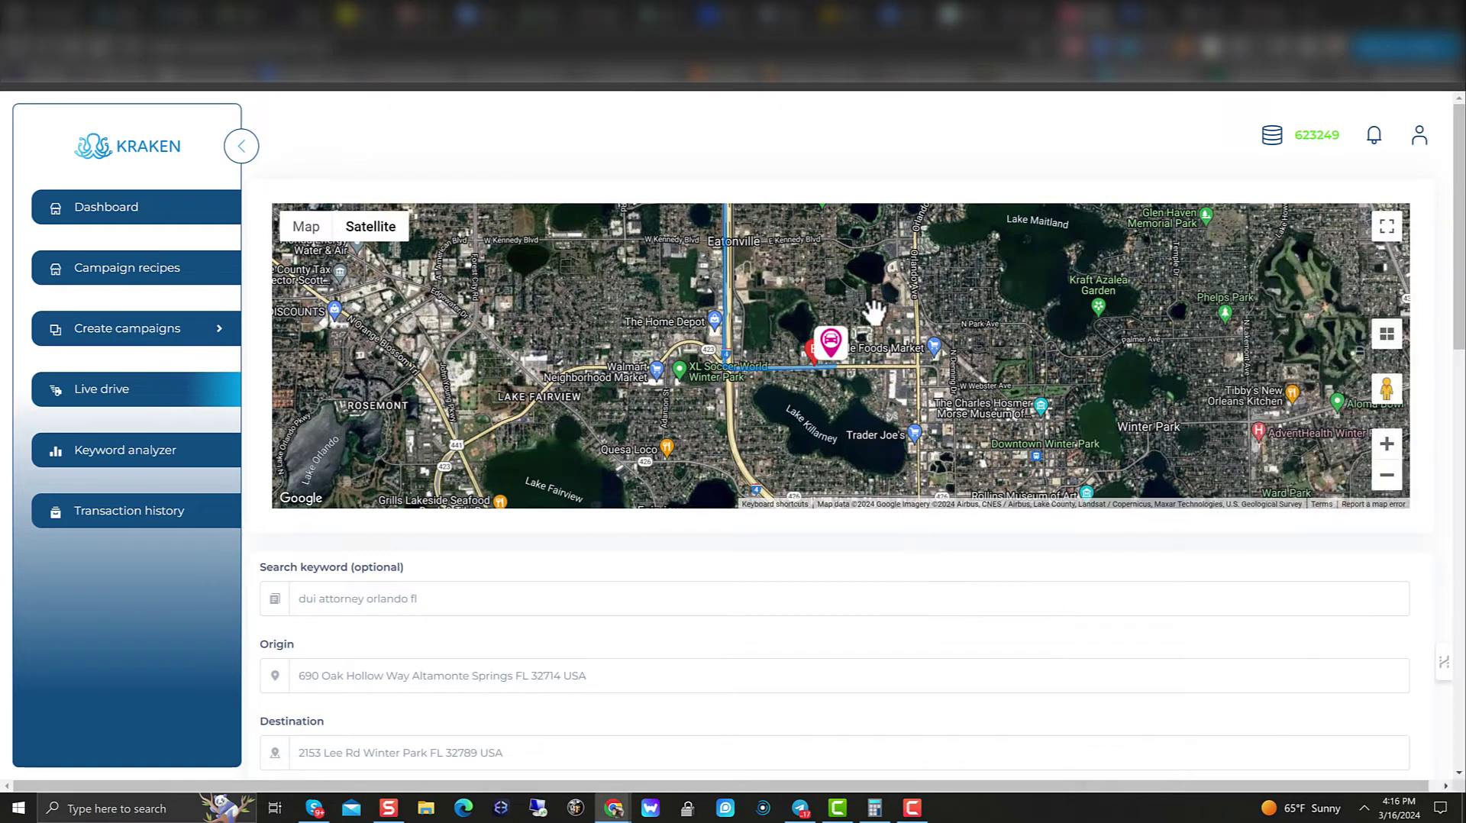
pyautogui.scroll(-3, 861, 389)
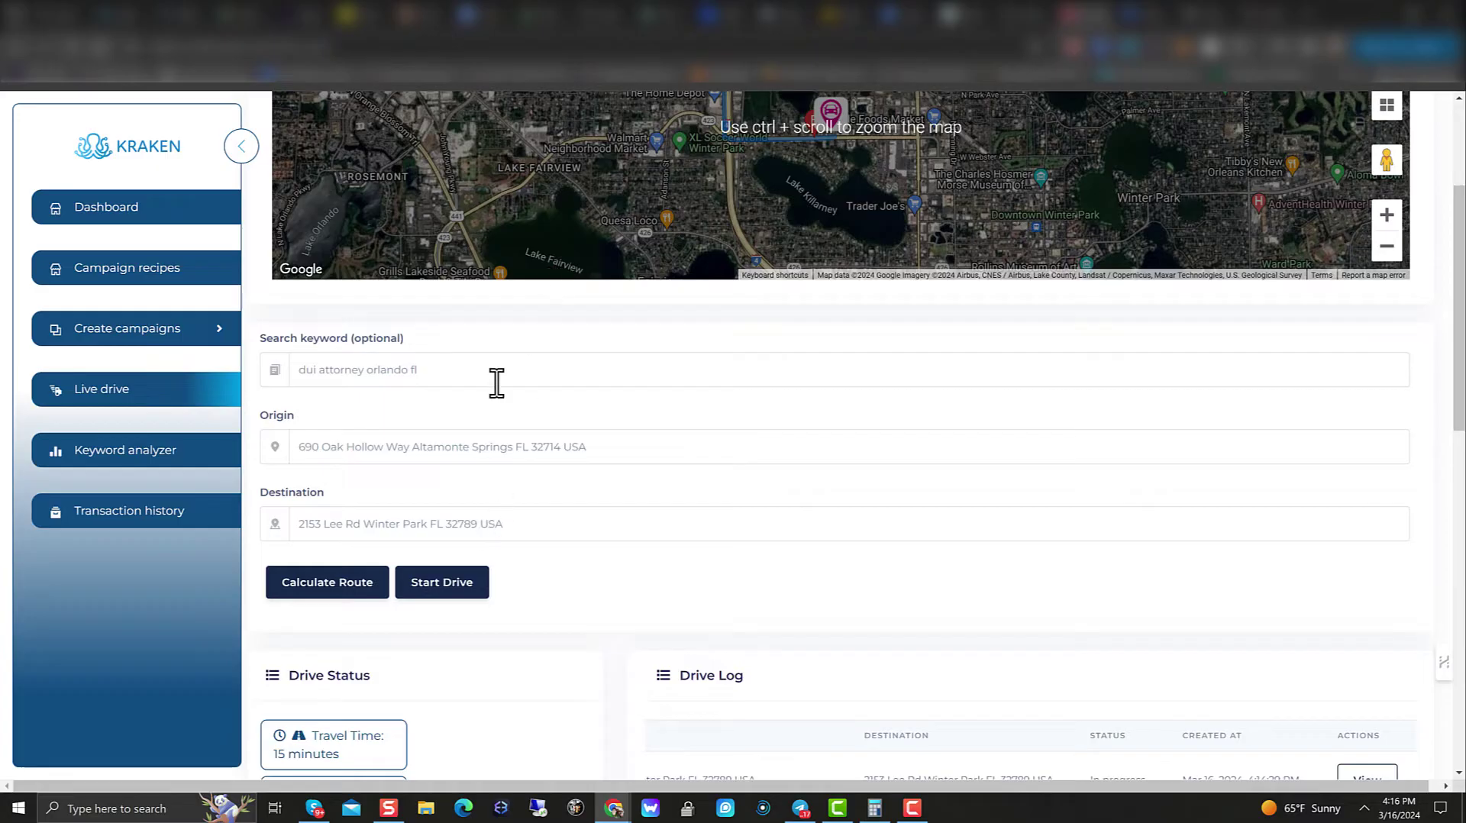
pyautogui.scroll(-1, 336, 542)
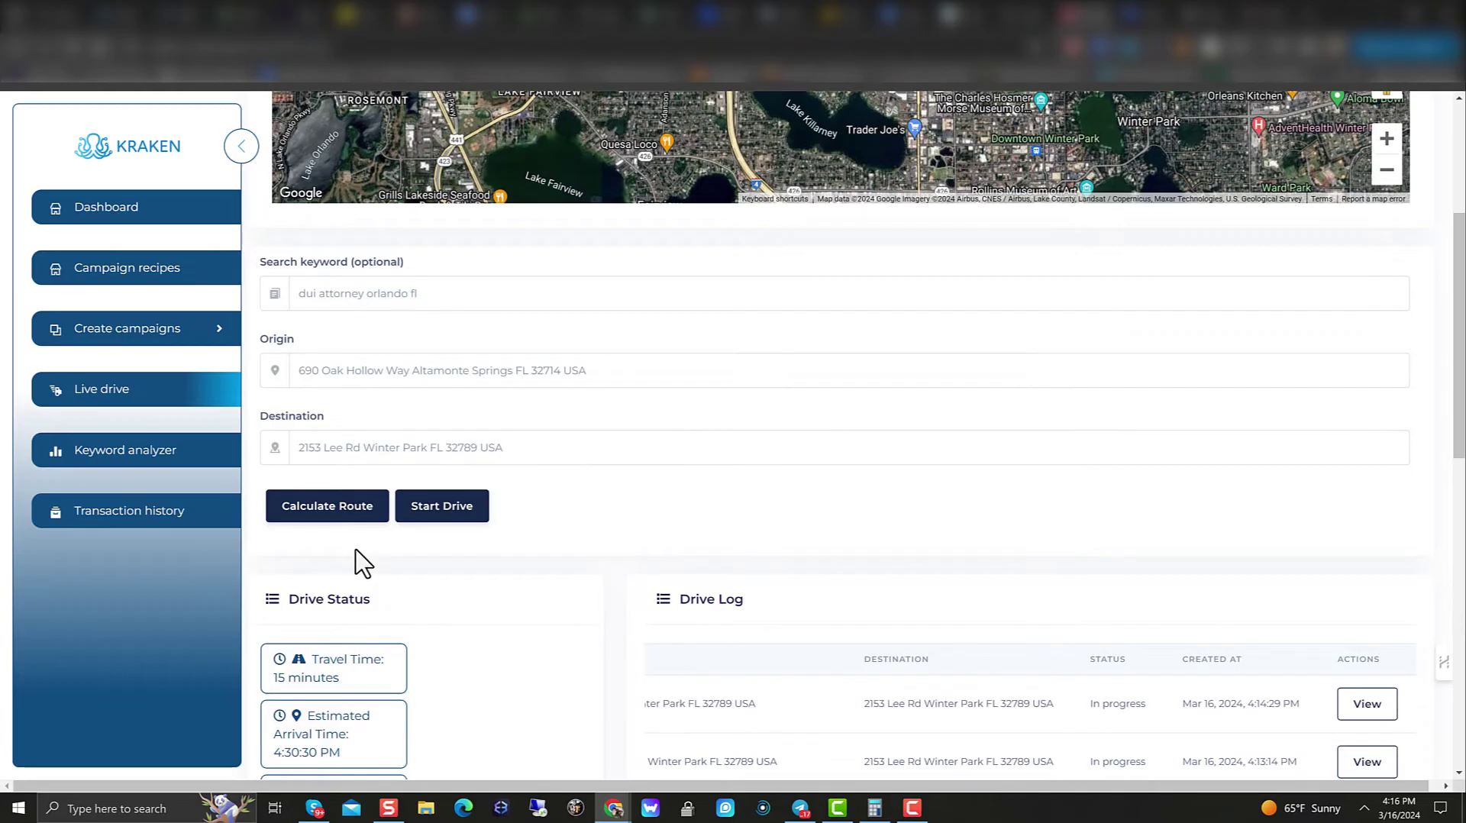
pyautogui.scroll(4, 413, 570)
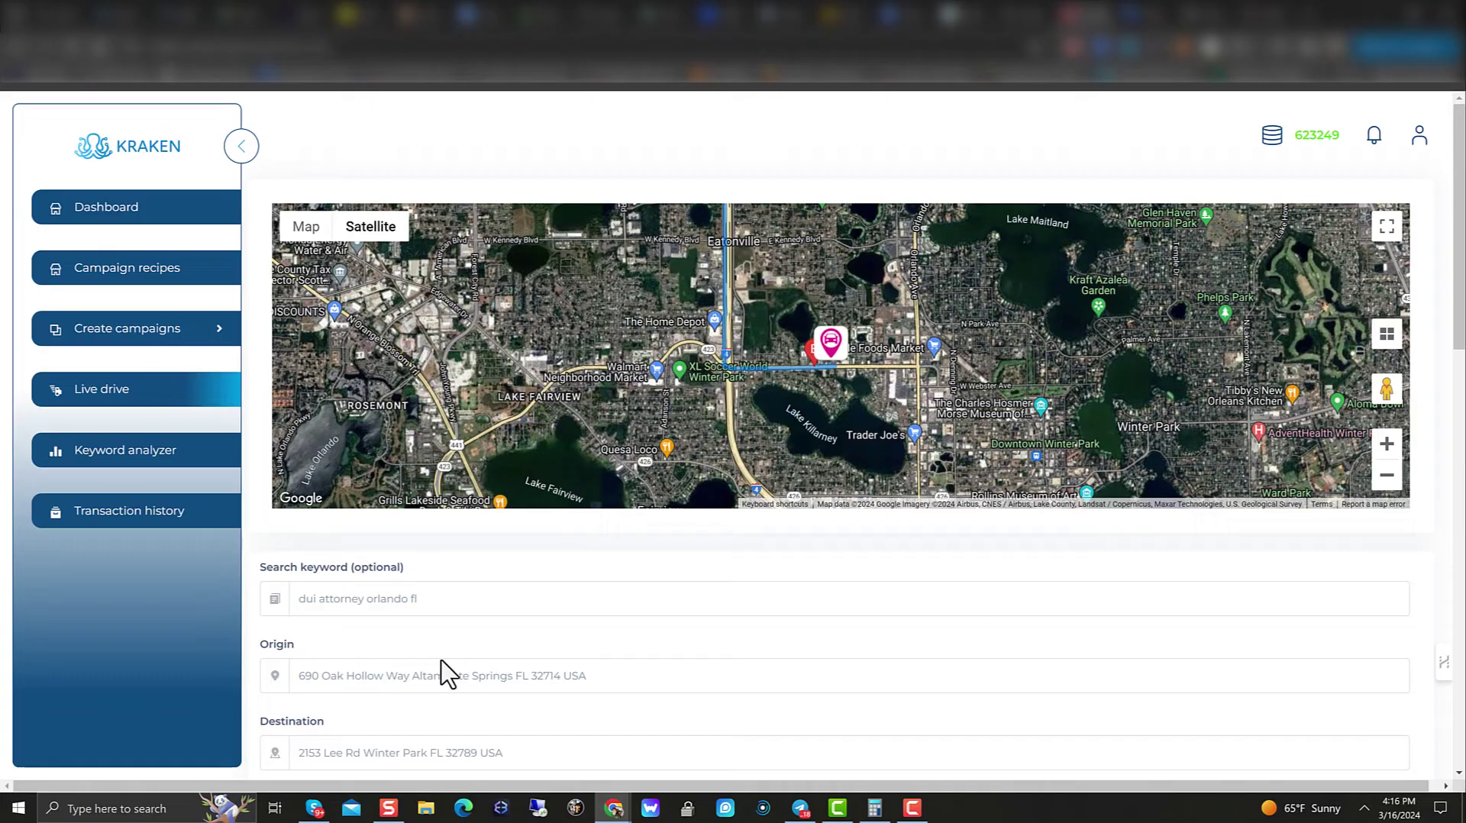
pyautogui.scroll(-2, 446, 669)
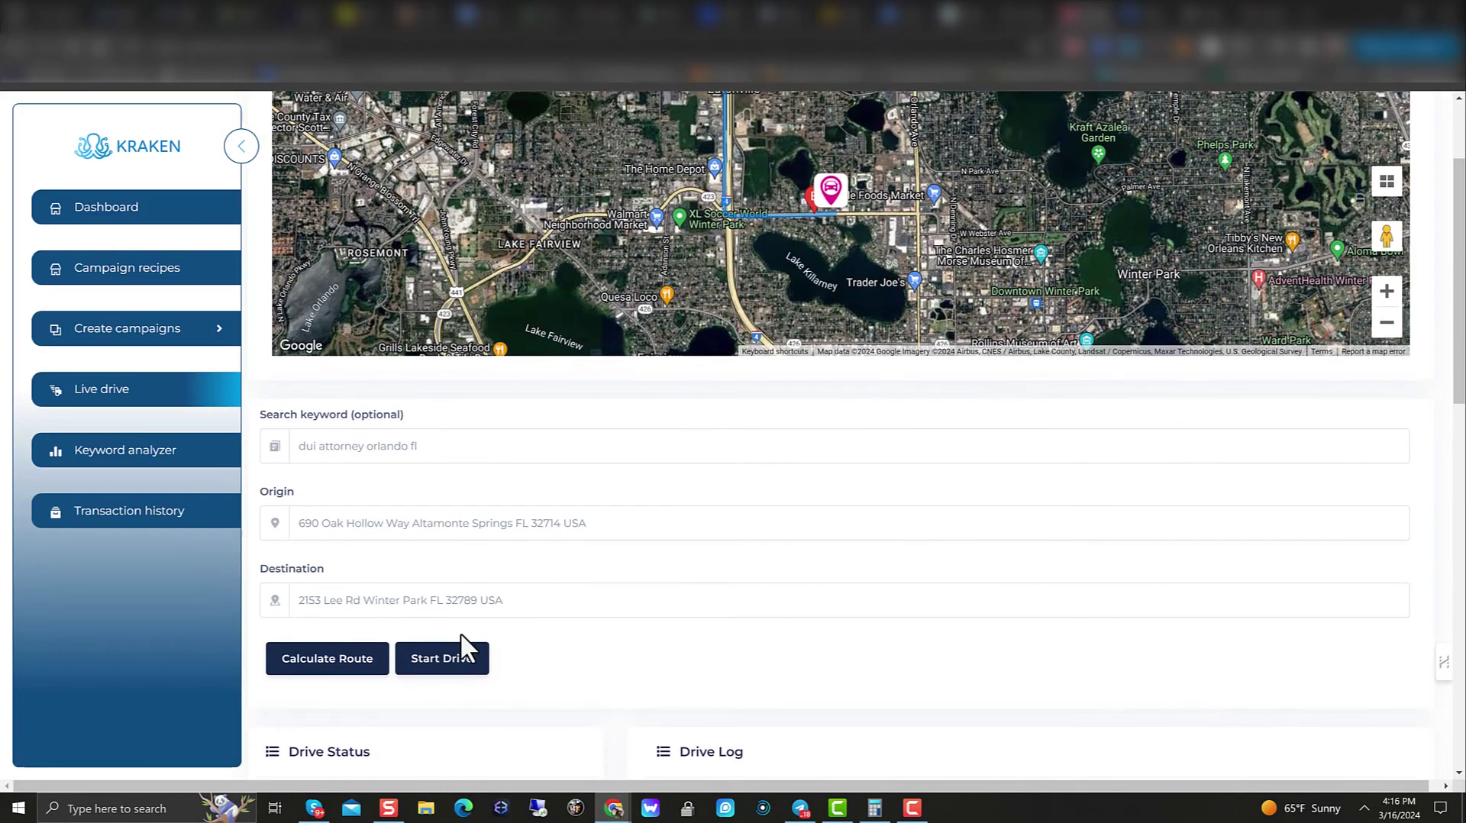
pyautogui.click(441, 658)
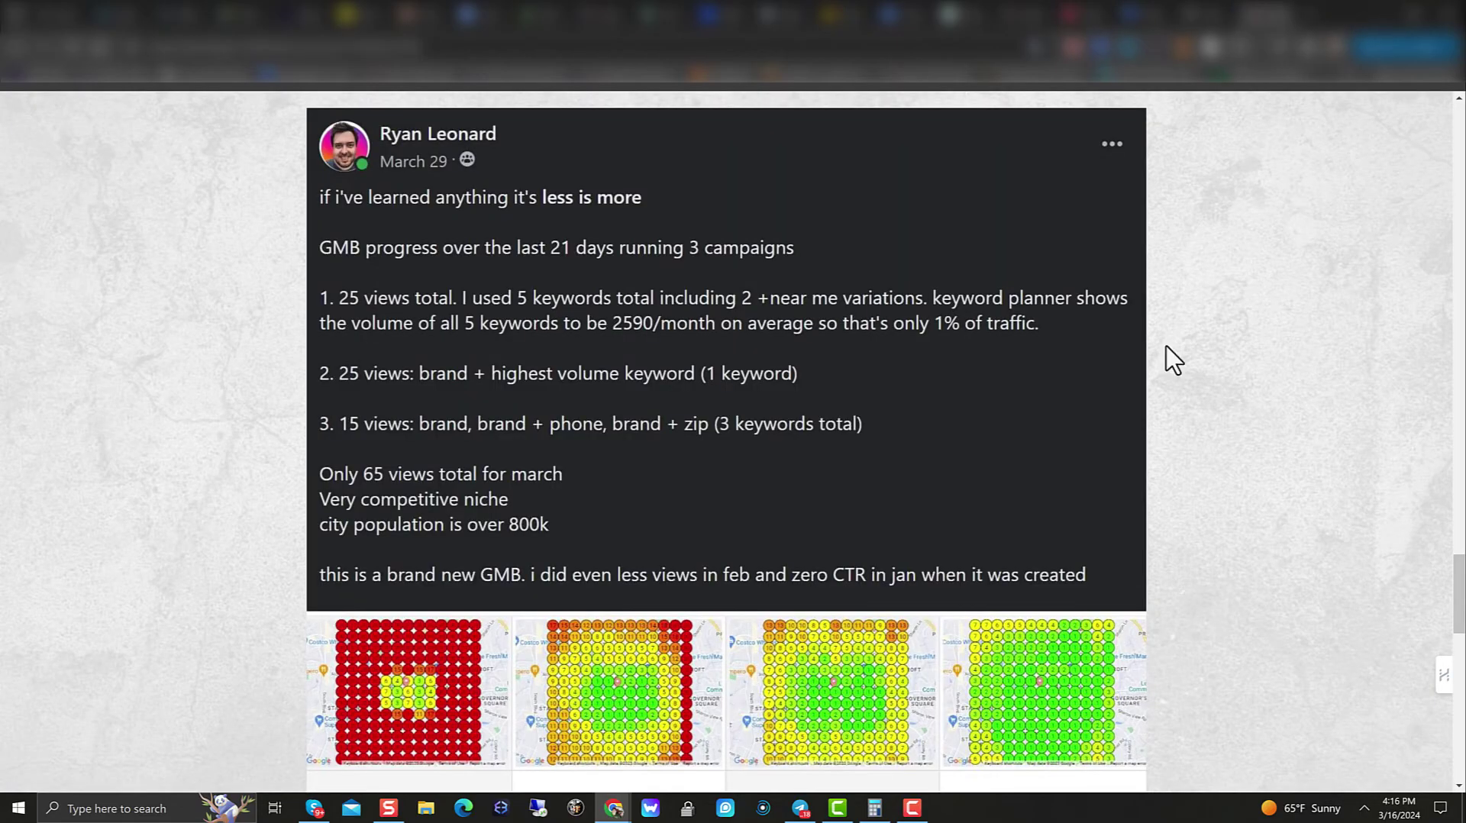
pyautogui.scroll(10, 1178, 530)
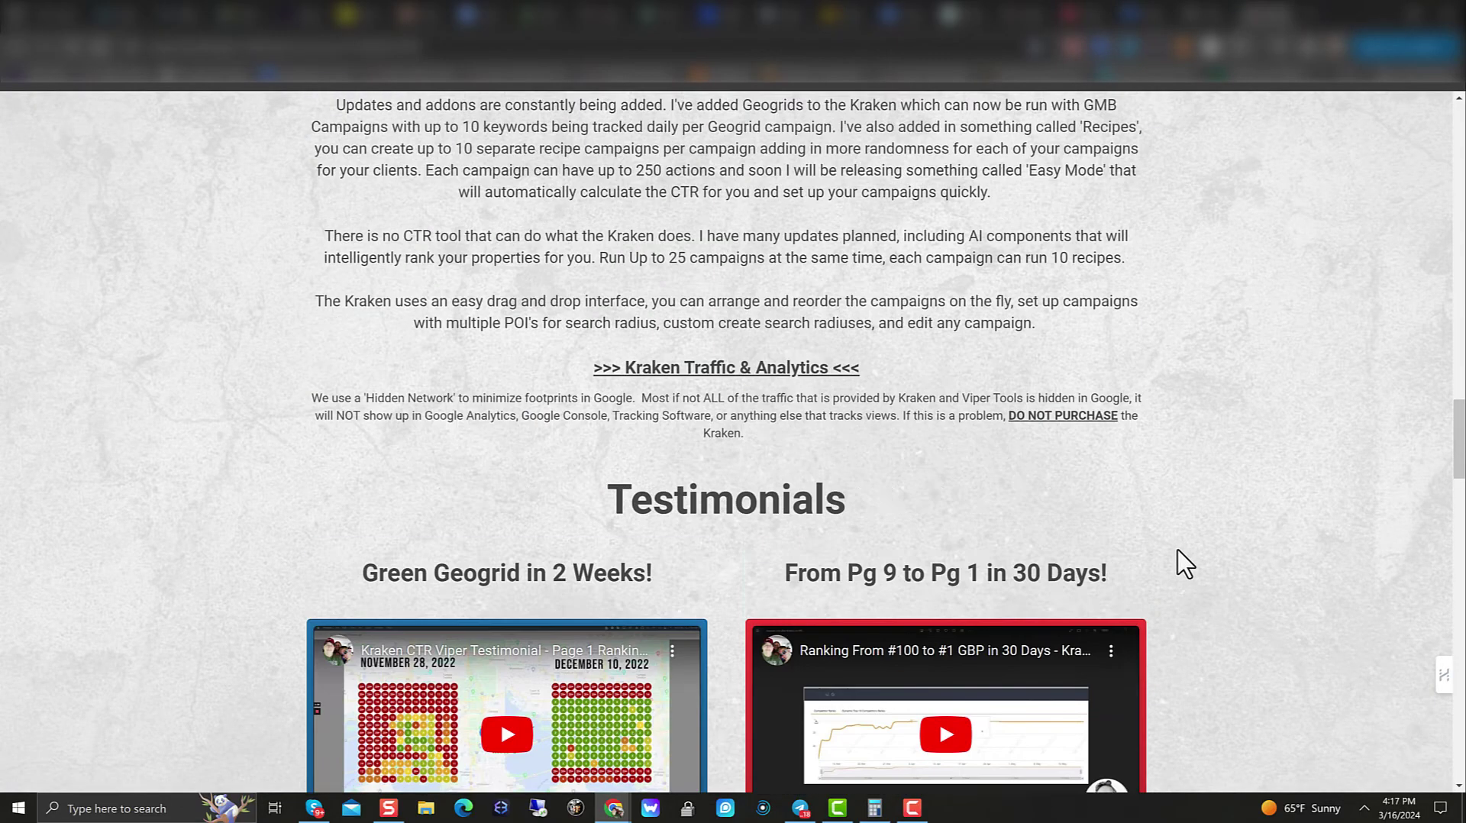
# Step: Scroll the sales page through the testimonial videos and the Kraken GMB Live Drive ranking video
pyautogui.scroll(15, 1184, 563)
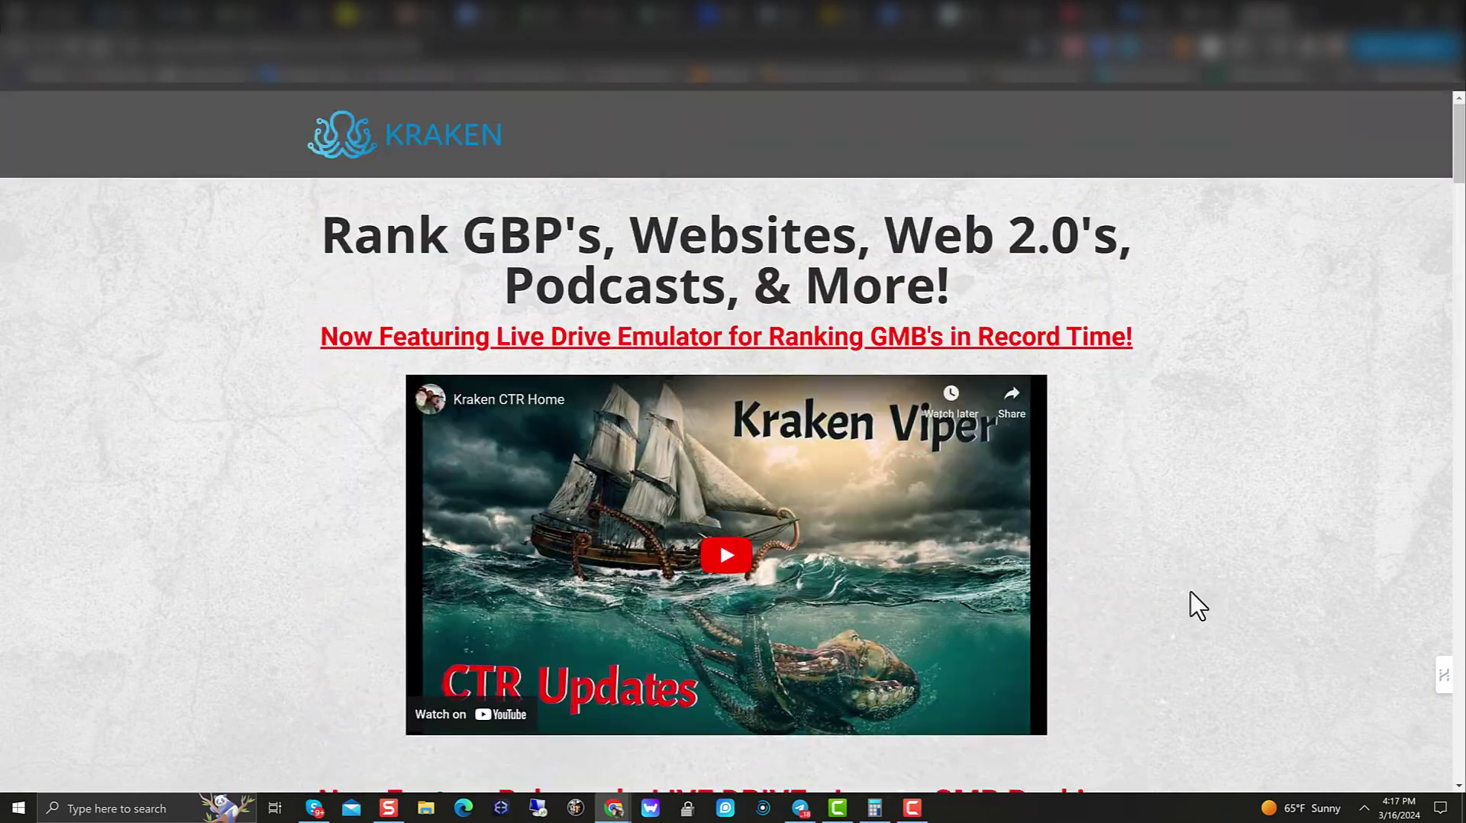
pyautogui.scroll(-10, 1197, 605)
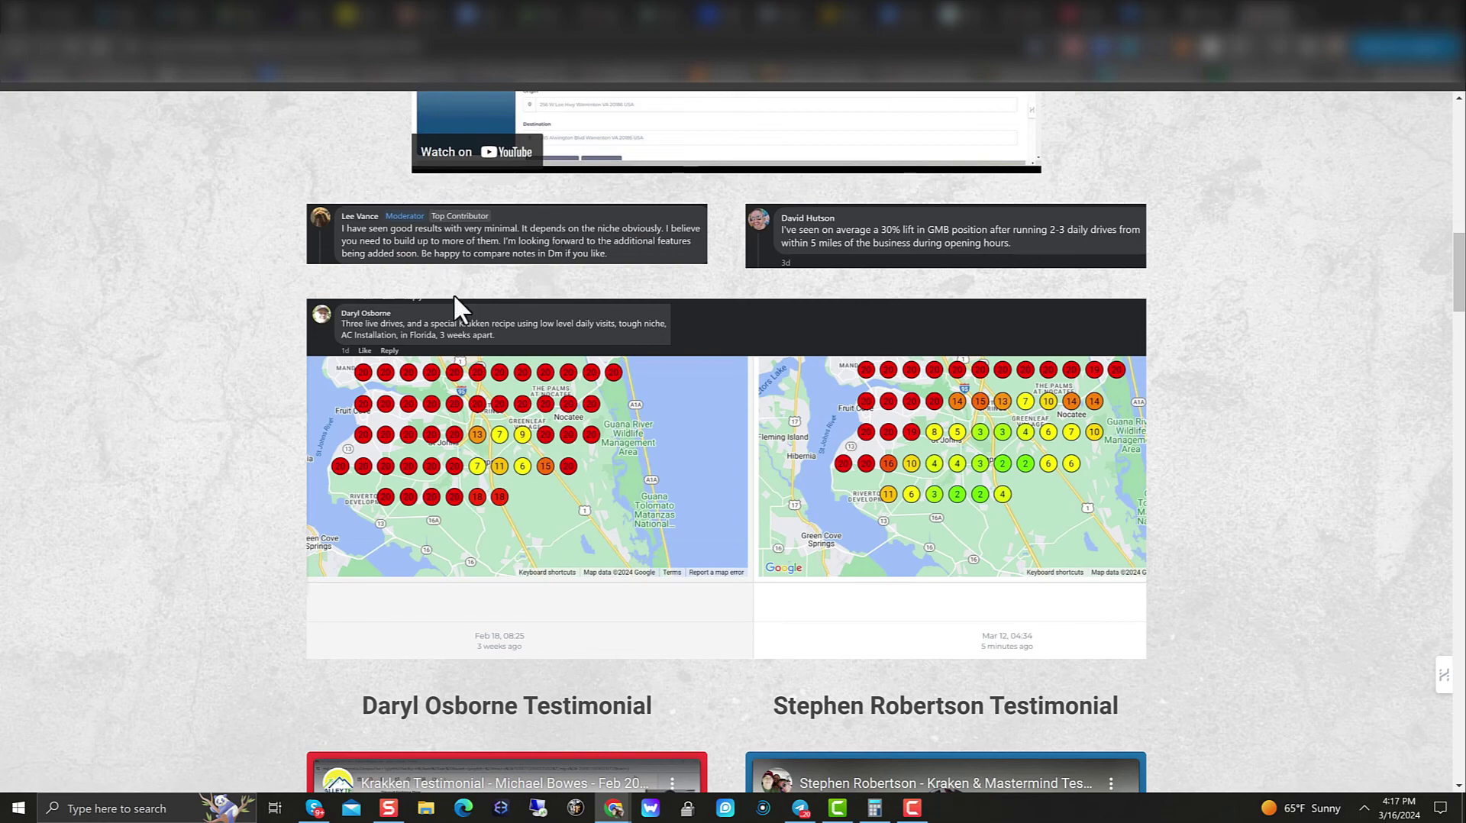
pyautogui.scroll(6, 546, 232)
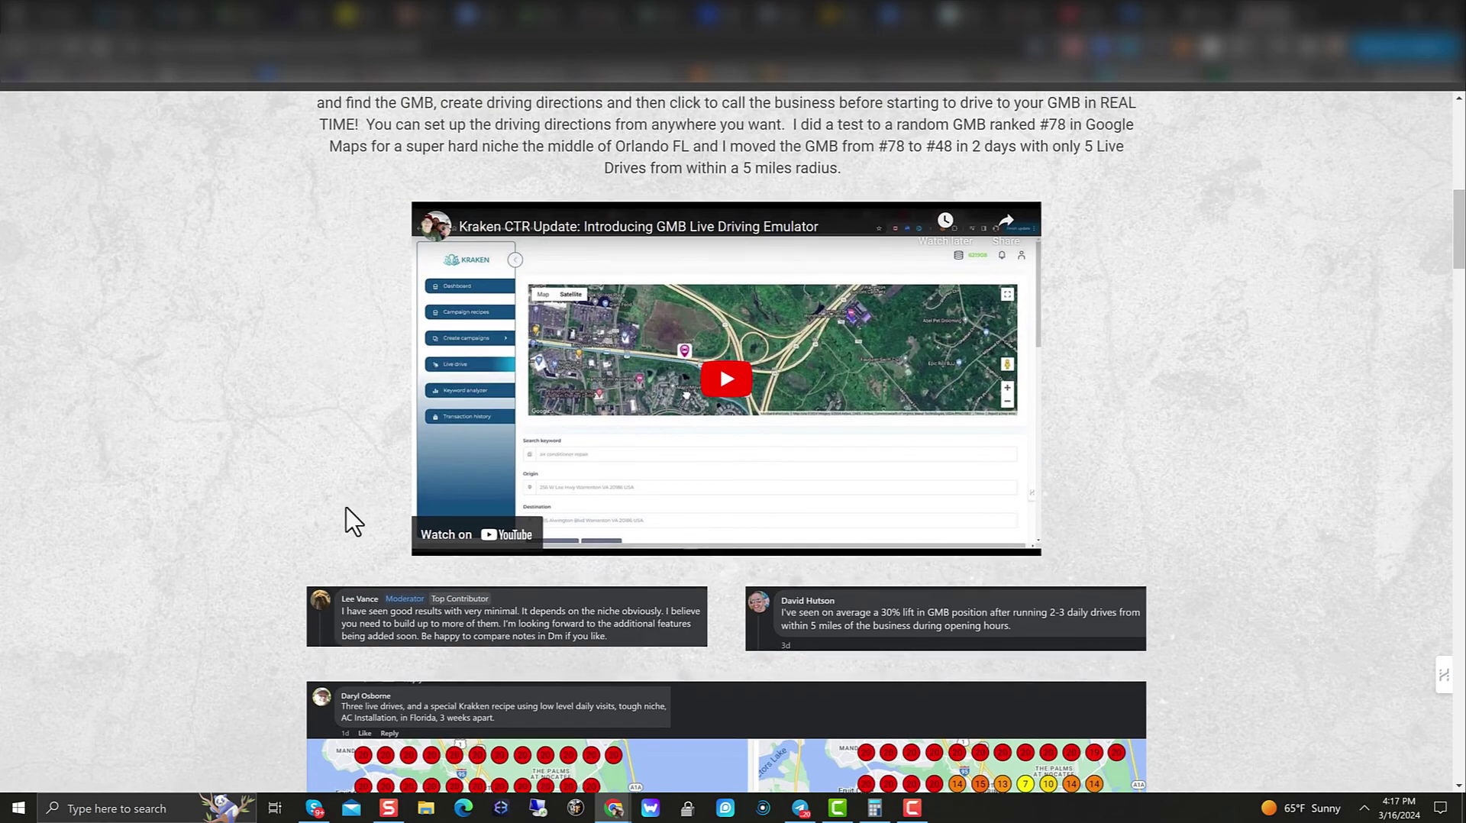
pyautogui.scroll(4, 671, 350)
pyautogui.scroll(-20, 684, 350)
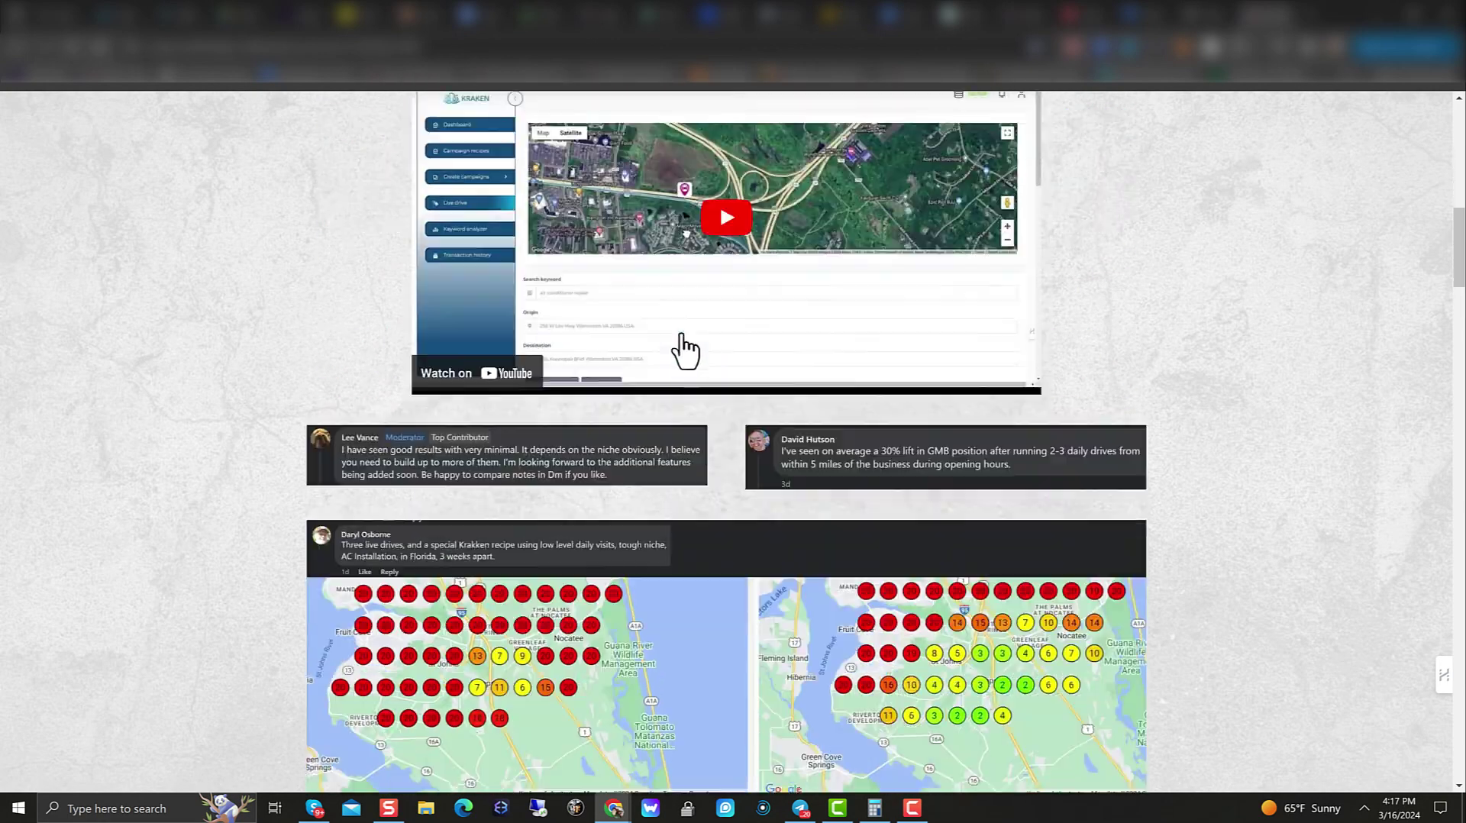
pyautogui.scroll(4, 684, 350)
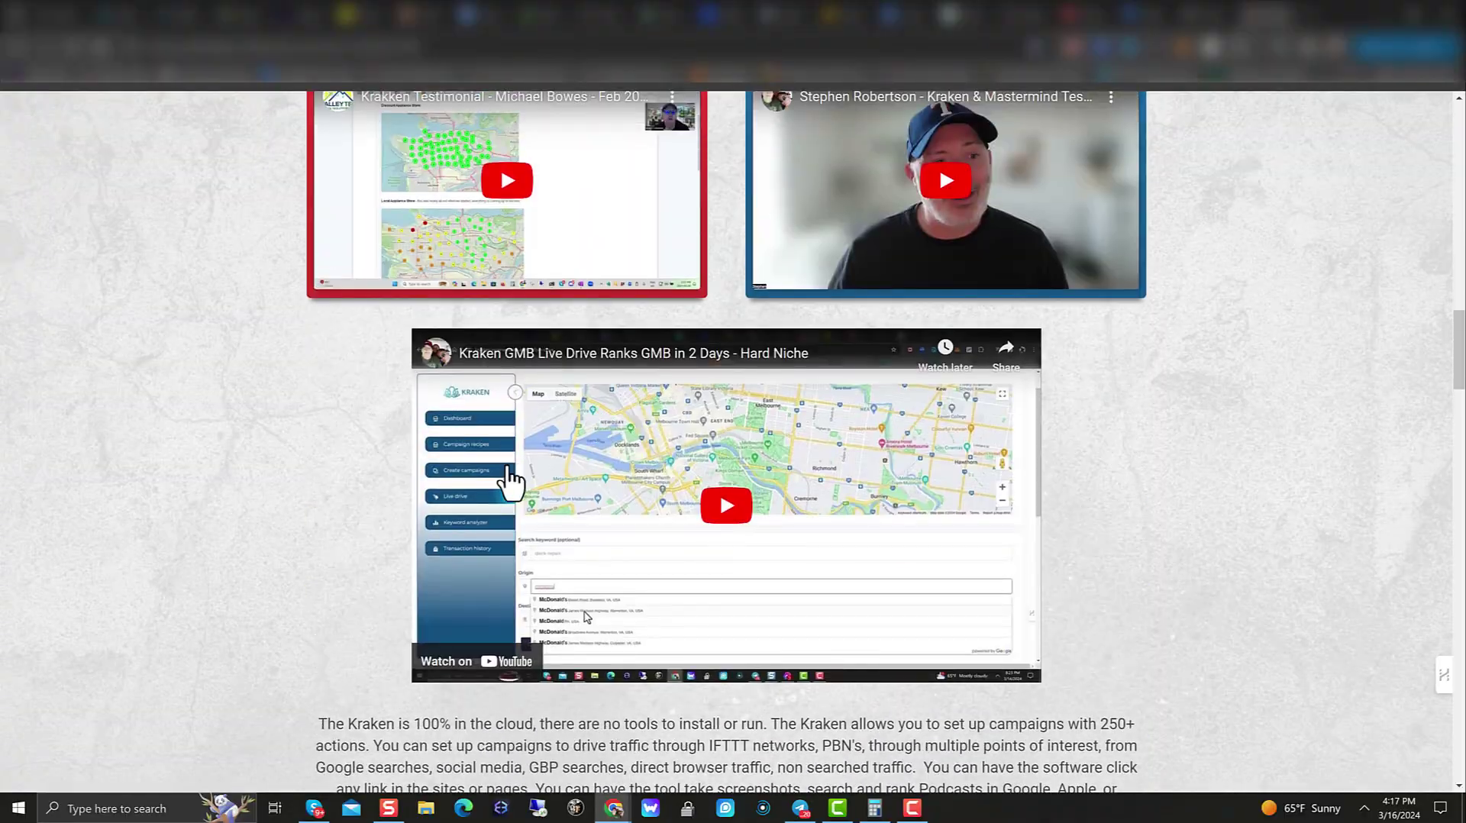